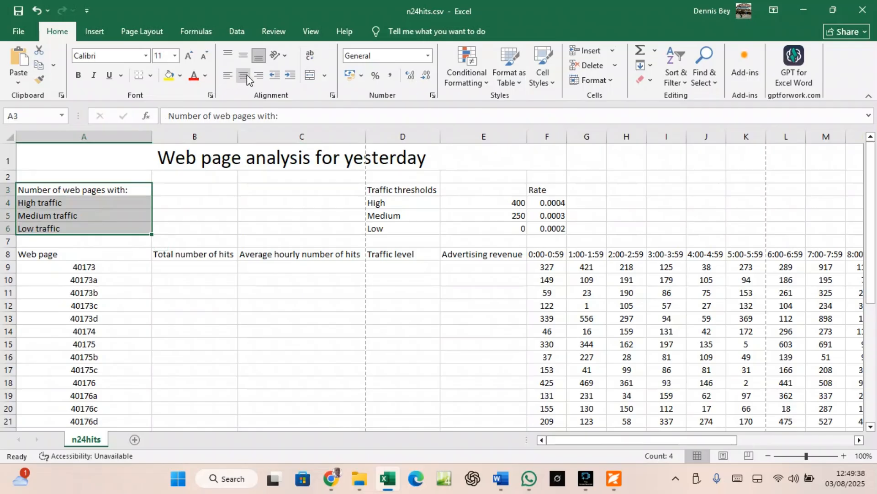
Right-align cells A3 to A6 and make the "Number of web pages with:" heading in A3 12-point bold.
{"action": "left_click", "coordinate": [259, 79]}
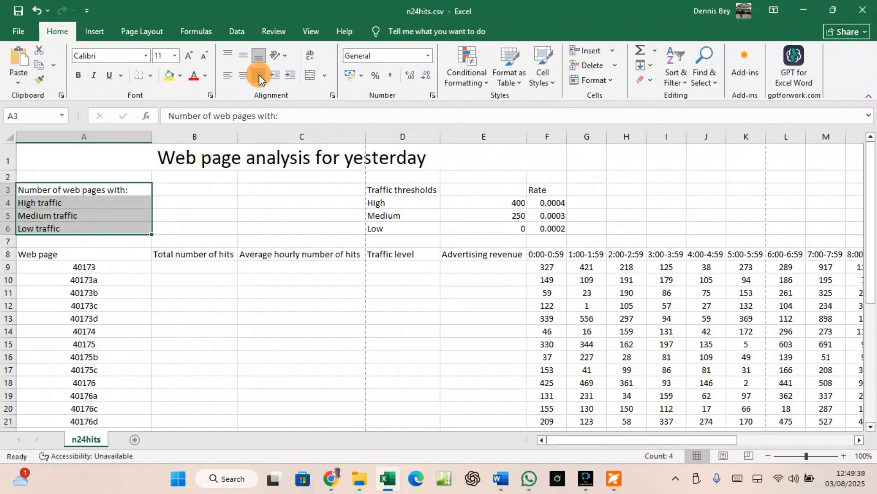
{"action": "left_click", "coordinate": [125, 190]}
{"action": "left_click", "coordinate": [188, 55]}
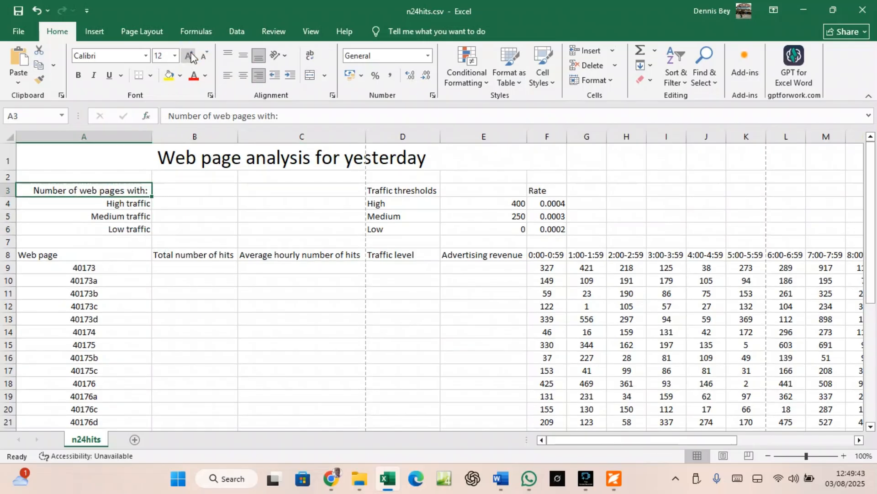
{"action": "left_click", "coordinate": [78, 75]}
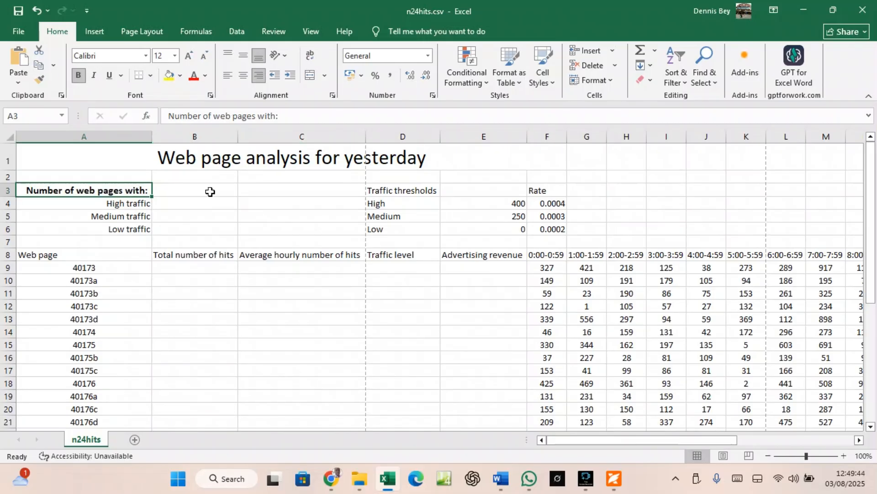
Check the model layout in the exam paper PDF in Foxit, and merge and centre D3:E3 in Excel with 12-point bold text.
{"action": "left_click", "coordinate": [614, 479]}
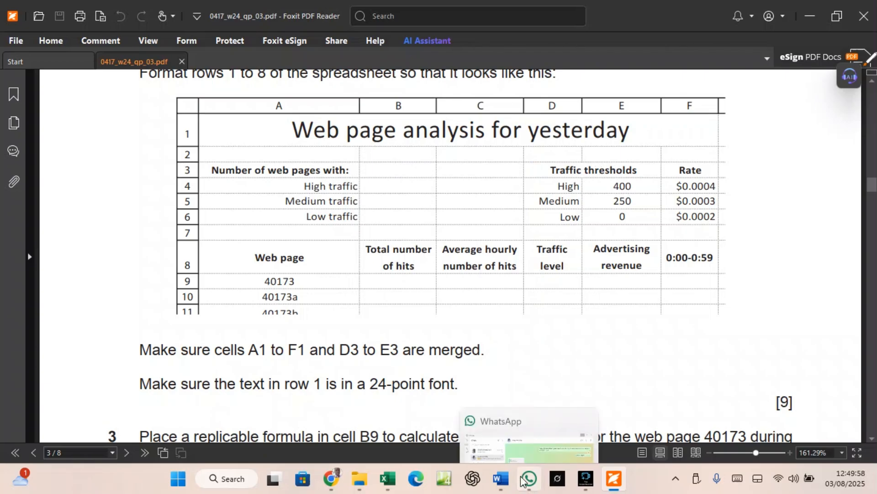
{"action": "mouse_move", "coordinate": [393, 490]}
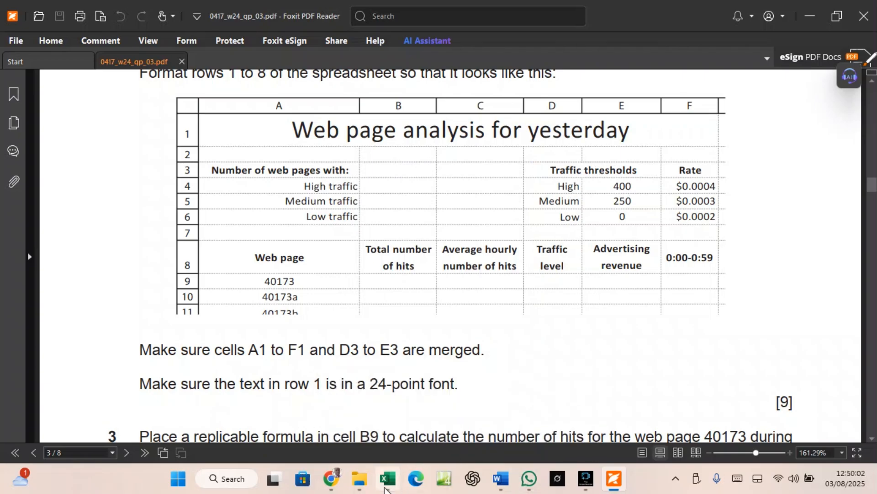
{"action": "left_click", "coordinate": [385, 488]}
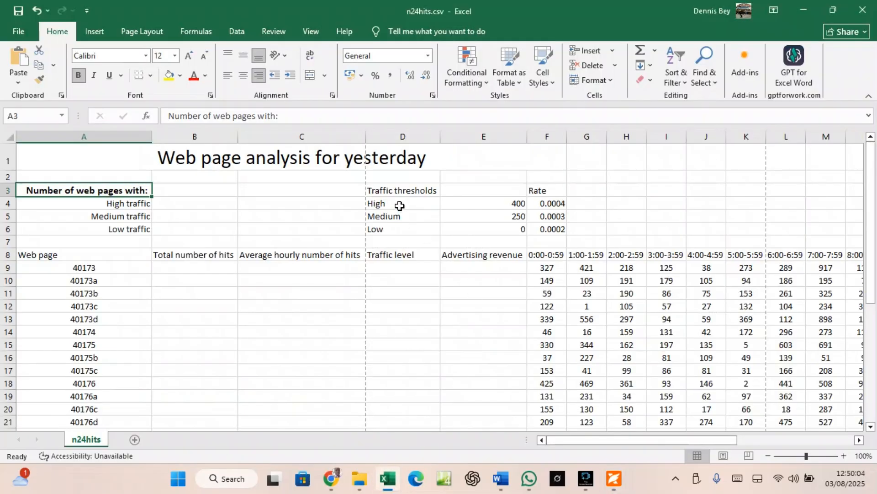
{"action": "left_click_drag", "start_coordinate": [398, 190], "coordinate": [446, 189]}
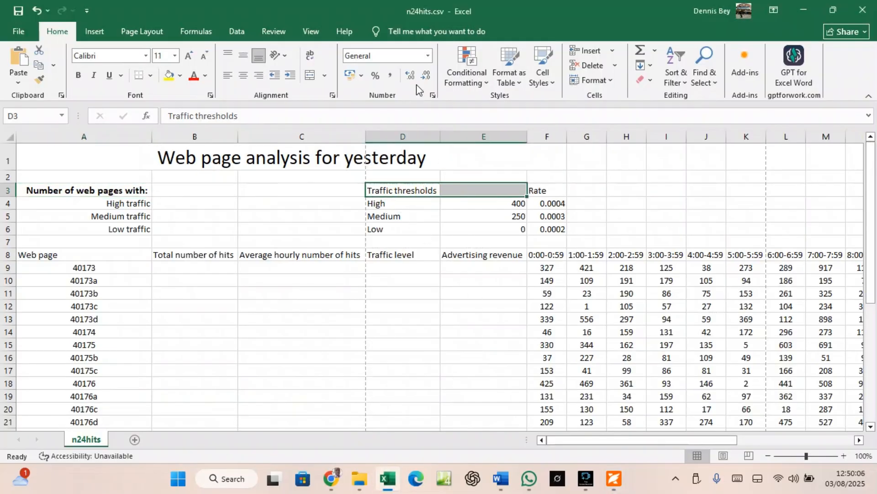
{"action": "left_click", "coordinate": [310, 74]}
{"action": "left_click", "coordinate": [185, 56]}
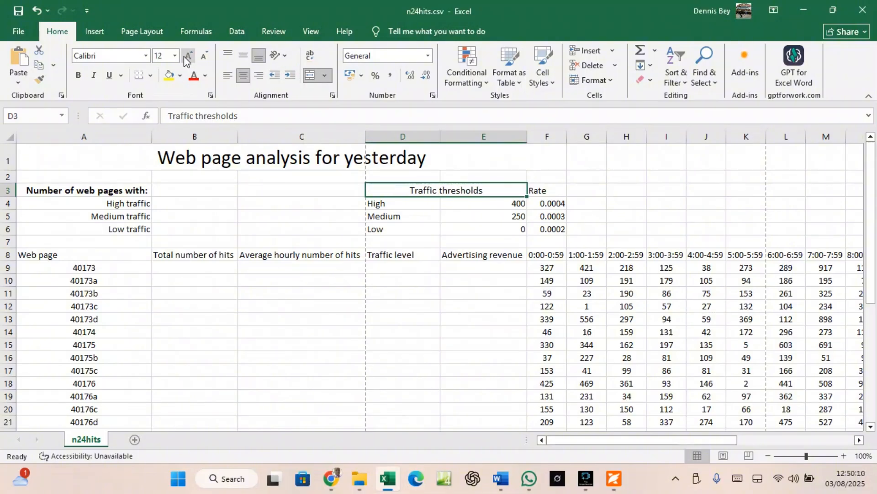
{"action": "left_click", "coordinate": [77, 76]}
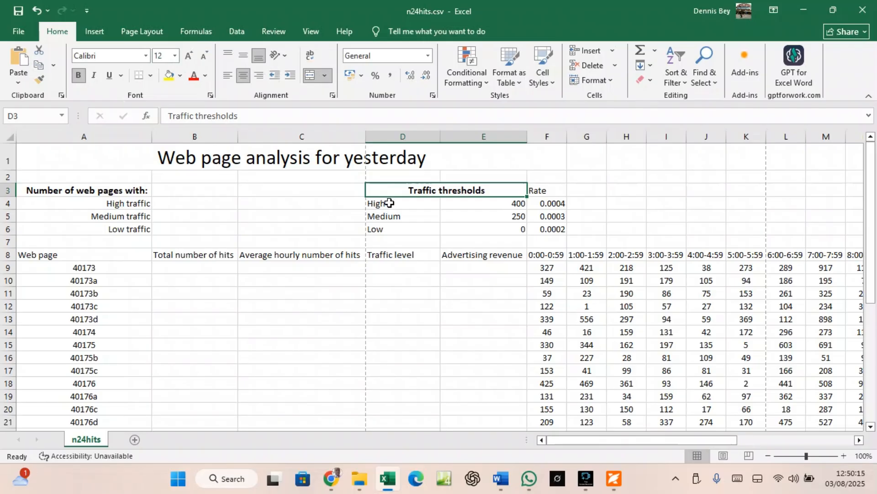
Right-align the threshold labels in D4:D6 and centre the threshold values in E4:E6, matching the exam paper PDF in Foxit.
{"action": "left_click_drag", "start_coordinate": [389, 203], "coordinate": [388, 228]}
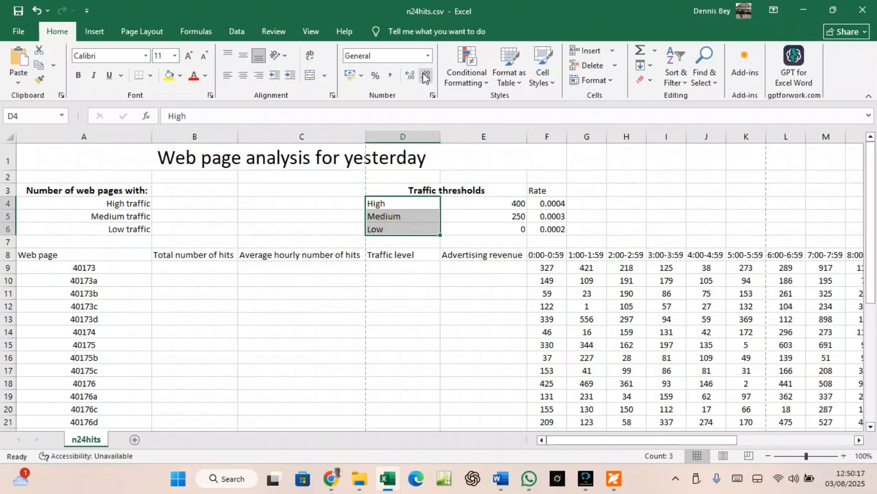
{"action": "left_click", "coordinate": [256, 78]}
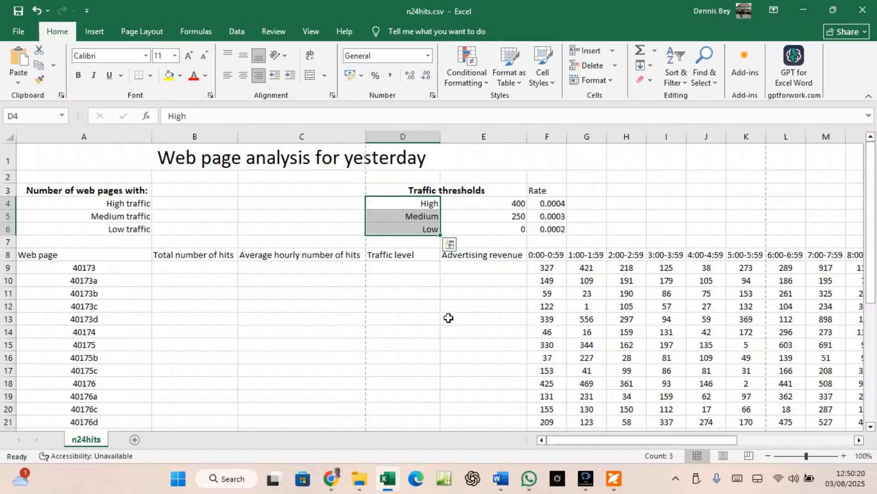
{"action": "left_click", "coordinate": [614, 478]}
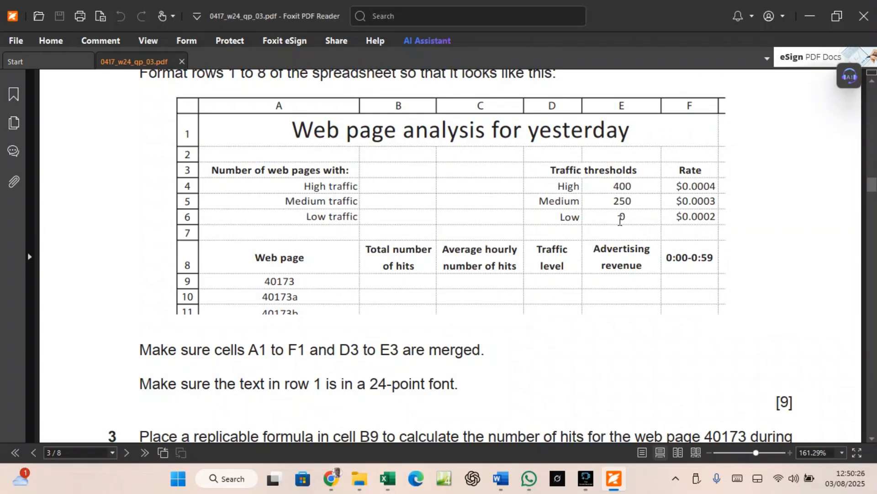
{"action": "left_click", "coordinate": [388, 478]}
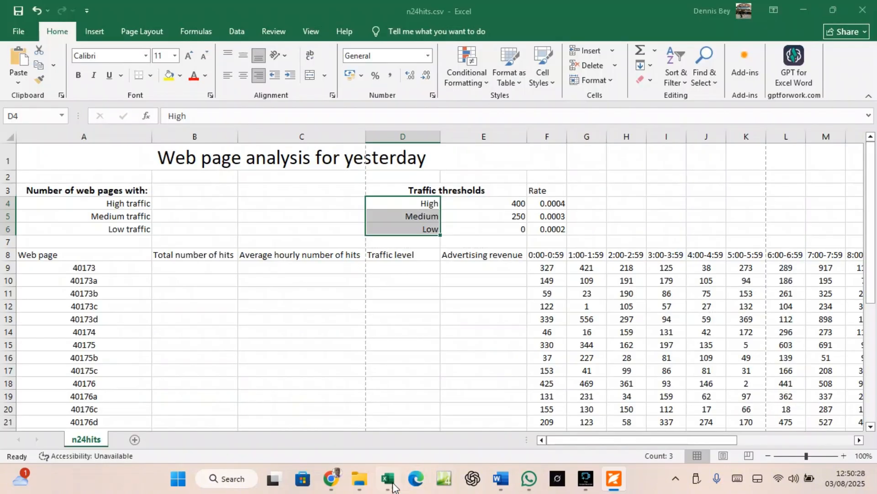
{"action": "left_click_drag", "start_coordinate": [503, 203], "coordinate": [493, 227]}
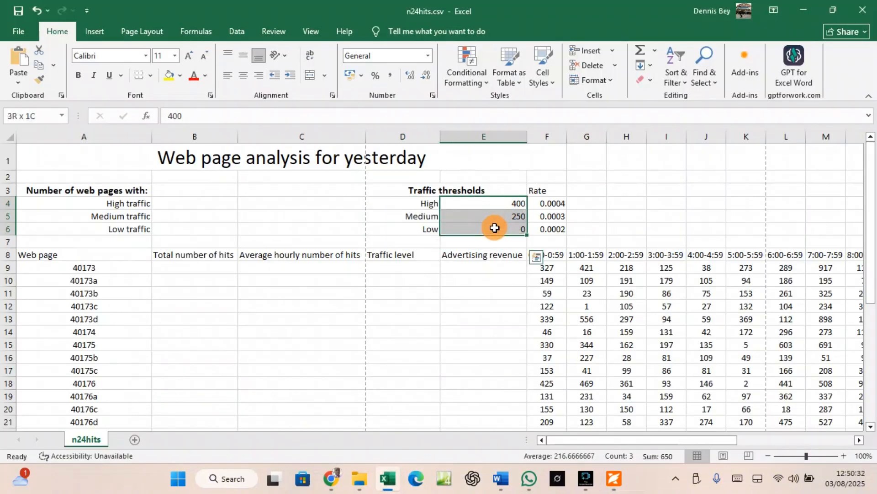
{"action": "left_click", "coordinate": [243, 74]}
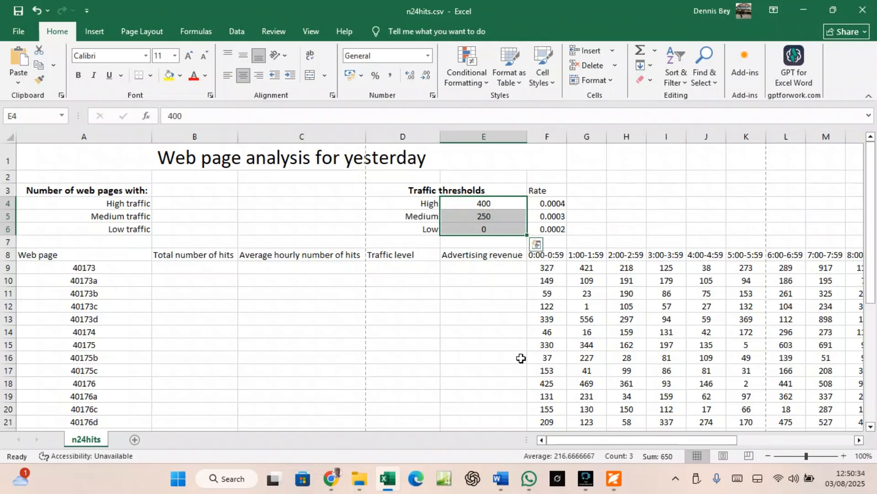
Compare with the exam paper PDF in Foxit and make the "Rate" heading in F3 bold, 12-point and centred in Excel.
{"action": "left_click", "coordinate": [614, 480]}
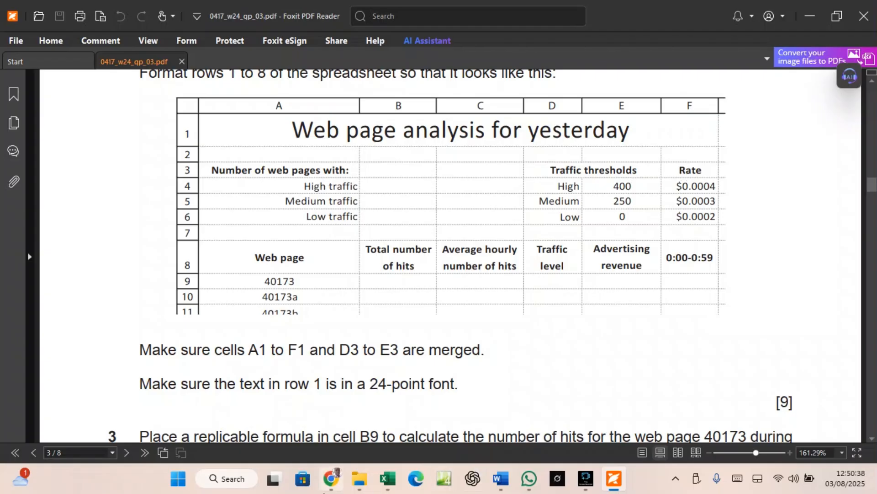
{"action": "left_click", "coordinate": [387, 478]}
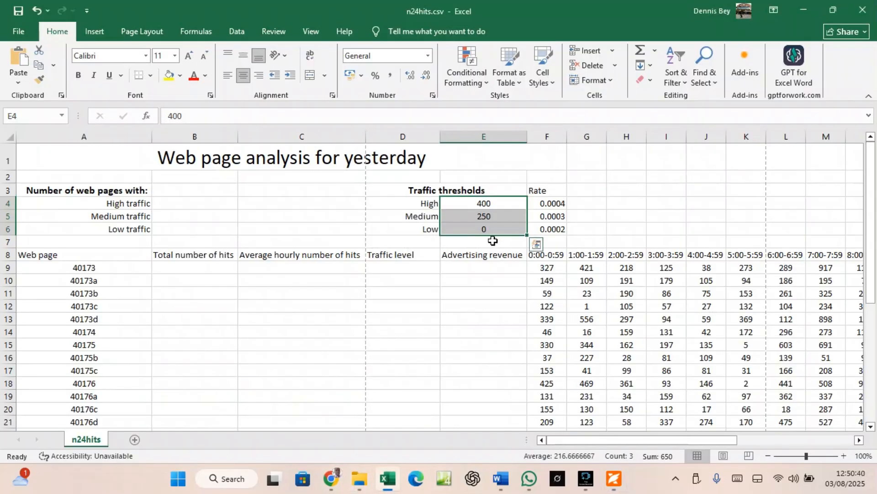
{"action": "left_click", "coordinate": [540, 191]}
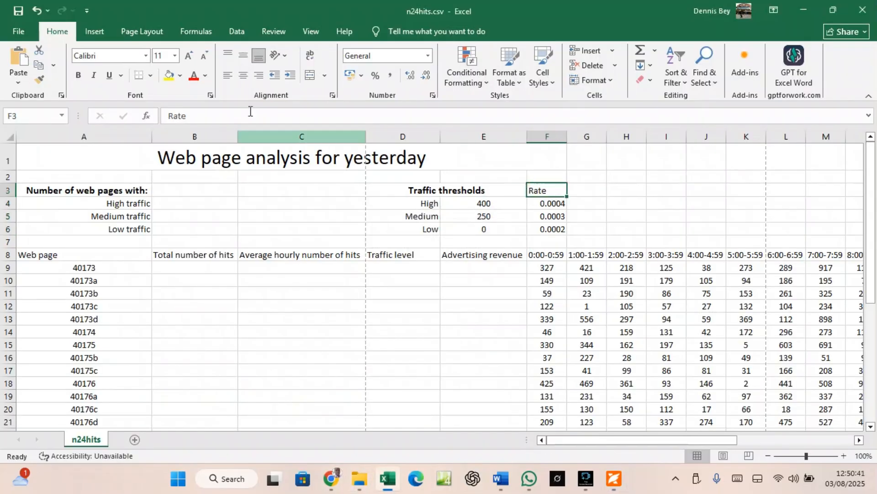
{"action": "left_click", "coordinate": [78, 76]}
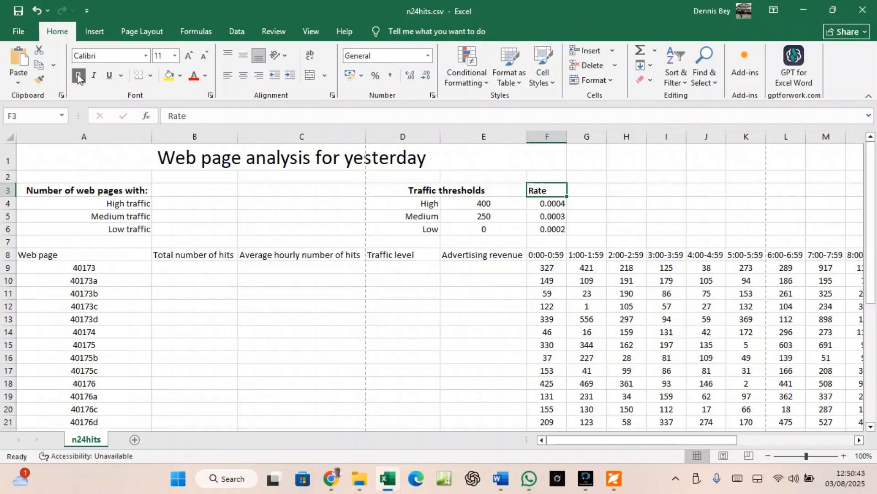
{"action": "left_click", "coordinate": [188, 56]}
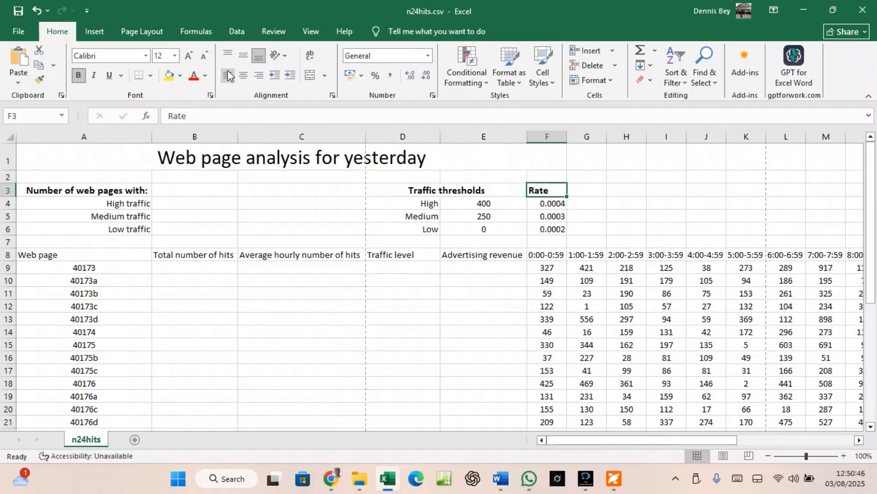
{"action": "left_click", "coordinate": [243, 75]}
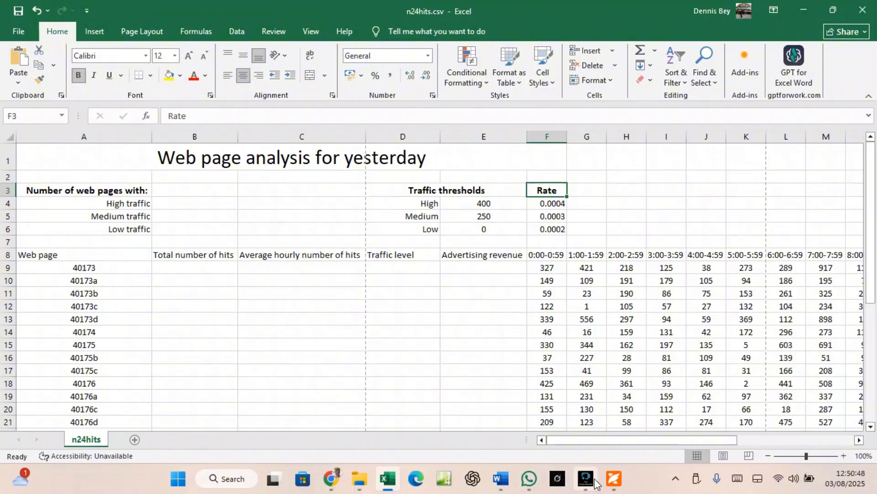
Following the exam paper PDF in Foxit, centre the row 8 headings A8:AC8 horizontally and vertically in Excel and turn on text wrapping.
{"action": "left_click", "coordinate": [615, 475]}
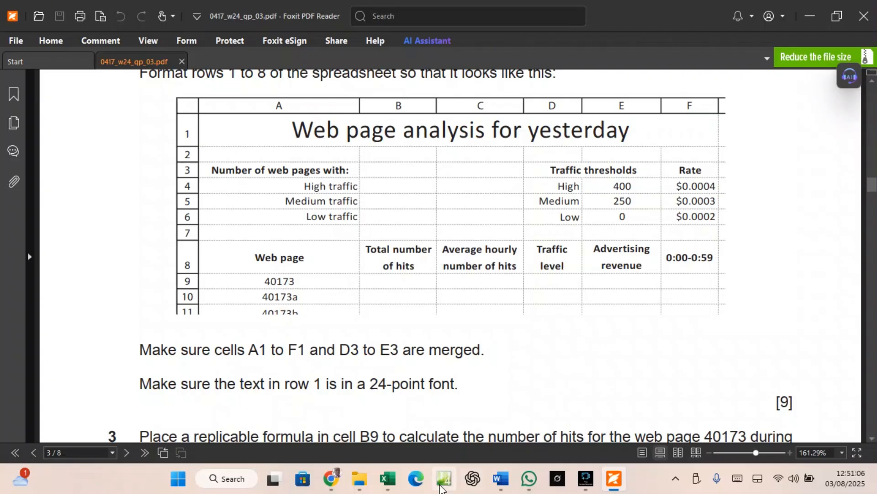
{"action": "left_click", "coordinate": [388, 478]}
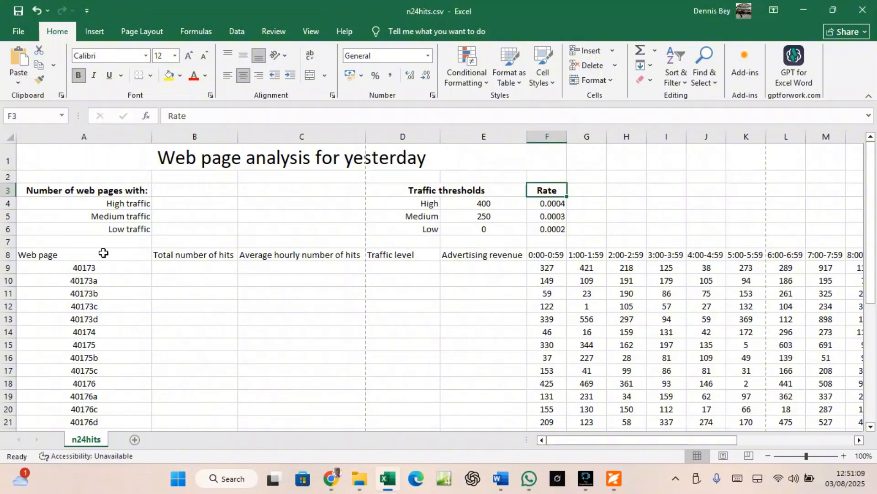
{"action": "left_click_drag", "start_coordinate": [103, 253], "coordinate": [268, 260]}
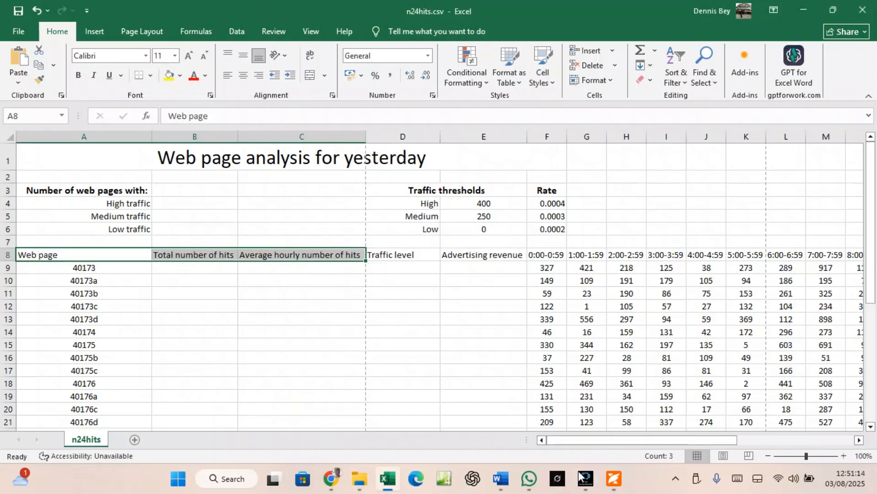
{"action": "left_click", "coordinate": [611, 478]}
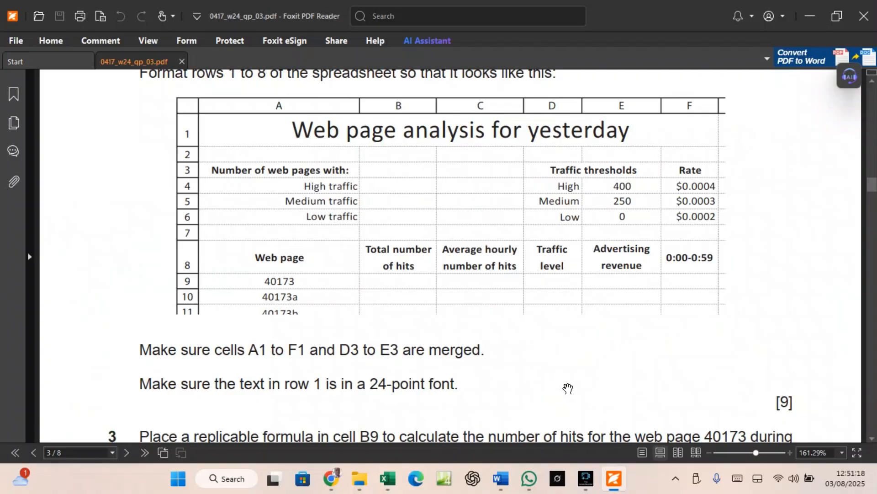
{"action": "left_click", "coordinate": [388, 478]}
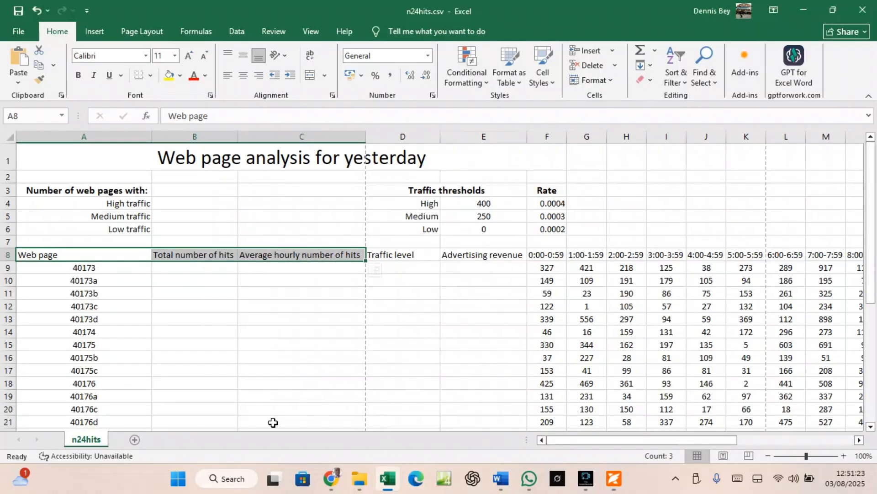
{"action": "key", "text": "ctrl+shift+Right"}
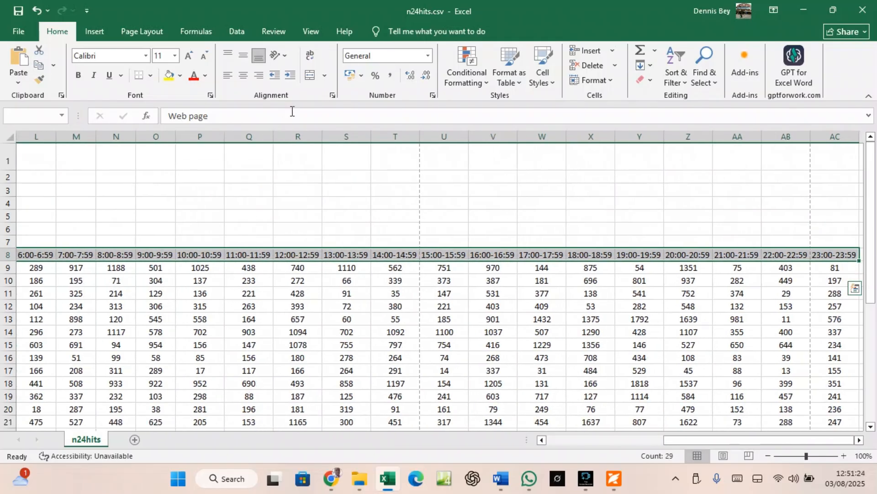
{"action": "left_click", "coordinate": [244, 75]}
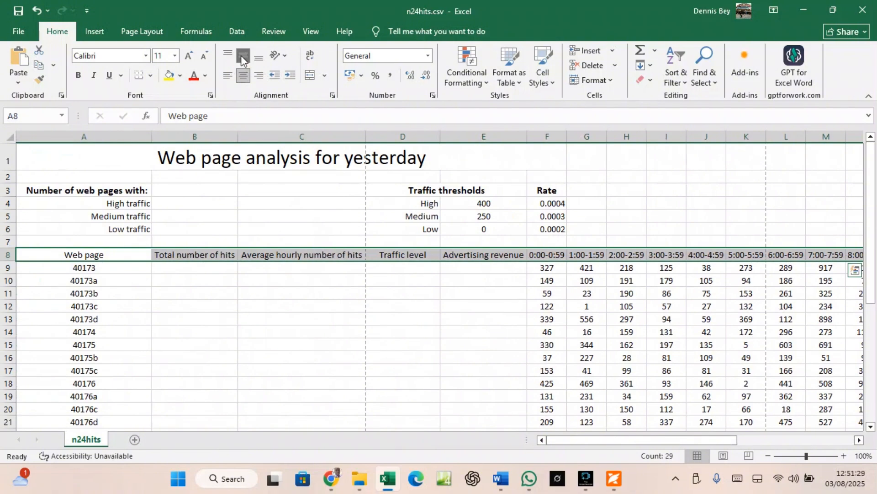
{"action": "left_click", "coordinate": [243, 56]}
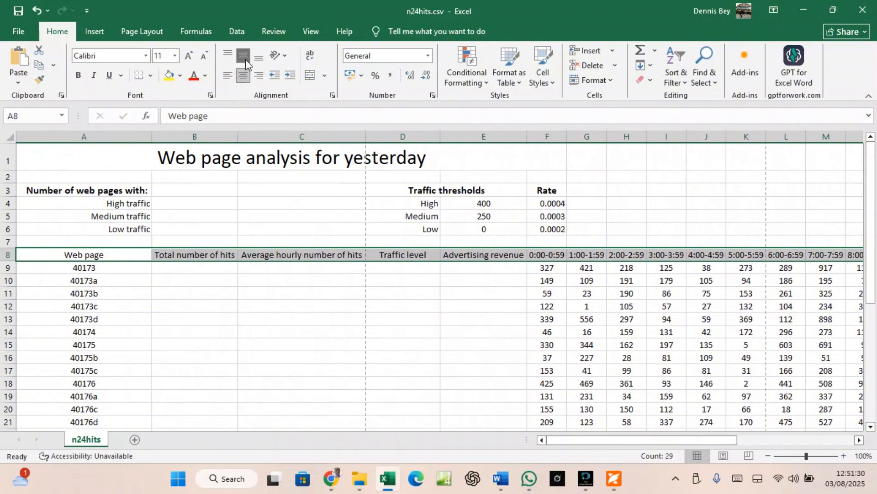
{"action": "left_click", "coordinate": [312, 56]}
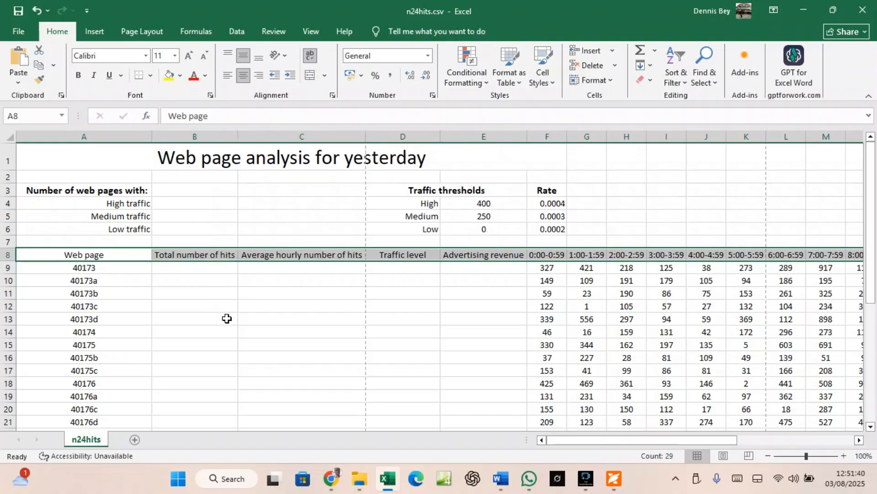
Check the row 8 heading style in the exam paper PDF in Foxit and make headings A8:AC8 bold in Excel.
{"action": "left_click", "coordinate": [612, 480]}
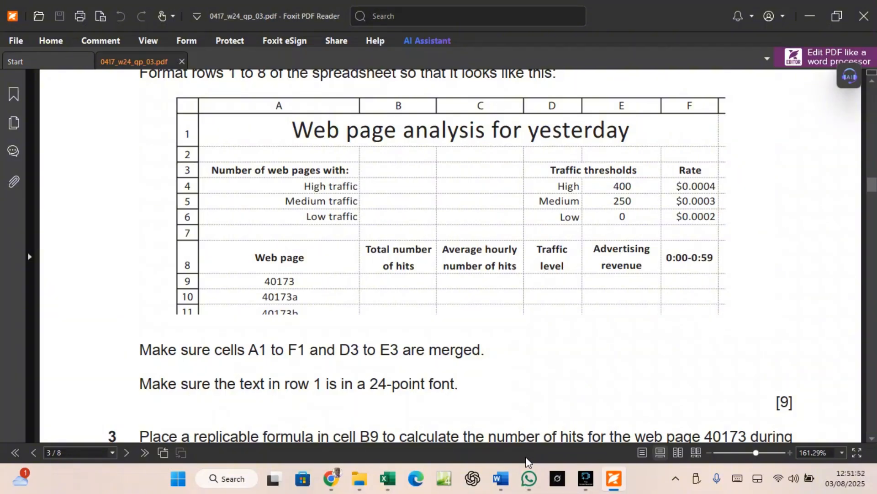
{"action": "left_click", "coordinate": [398, 487]}
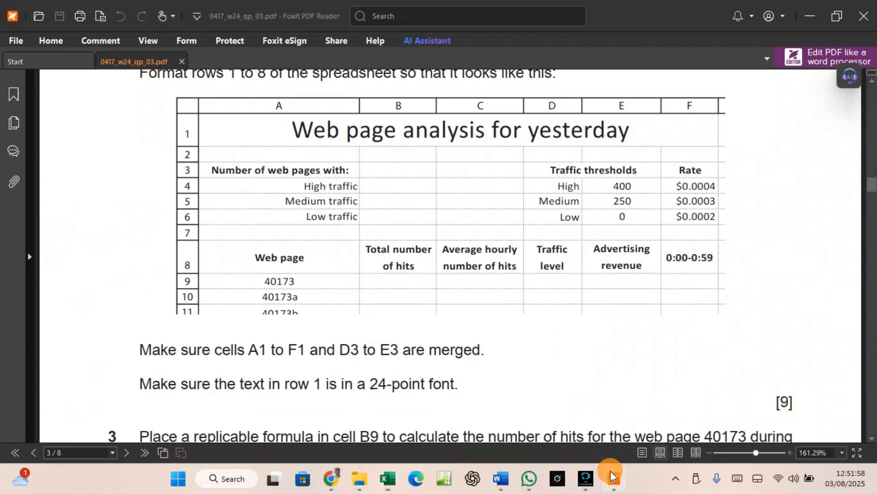
{"action": "left_click", "coordinate": [614, 478]}
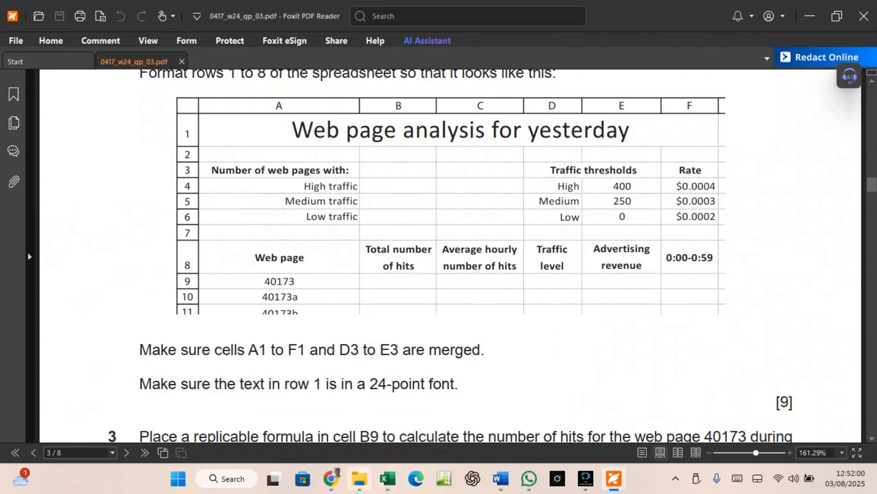
{"action": "left_click", "coordinate": [384, 485]}
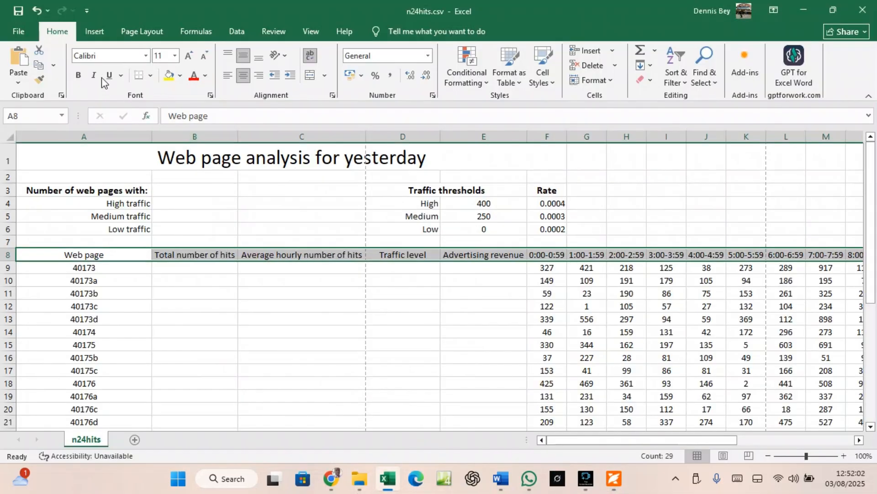
{"action": "left_click", "coordinate": [78, 76]}
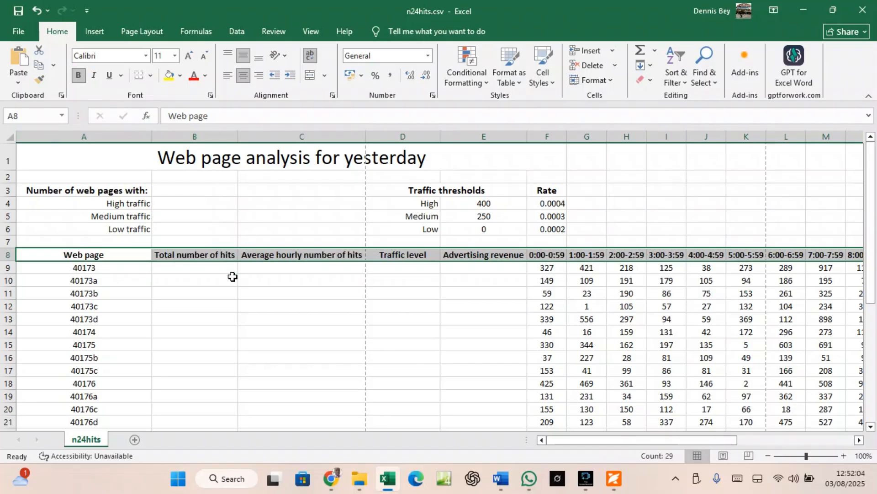
Narrow column B and wrap the "Total number of hits" heading in B8 over two lines.
{"action": "left_click_drag", "start_coordinate": [237, 137], "coordinate": [210, 137]}
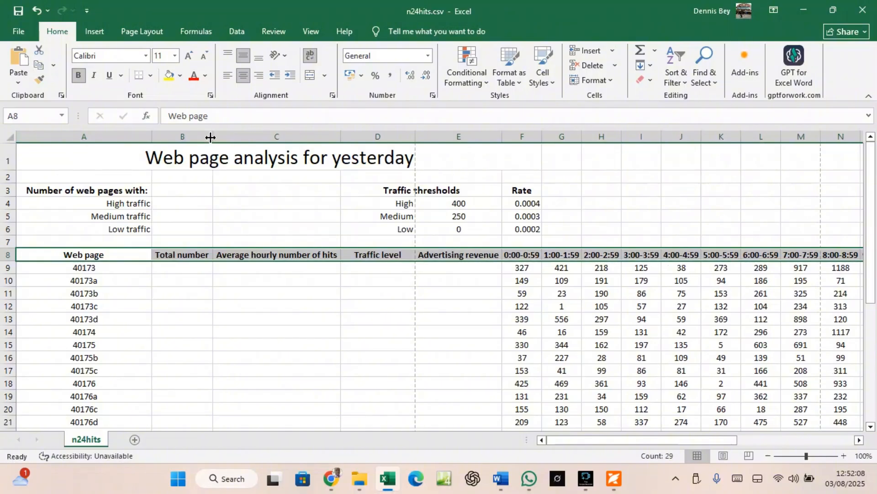
{"action": "left_click", "coordinate": [188, 254]}
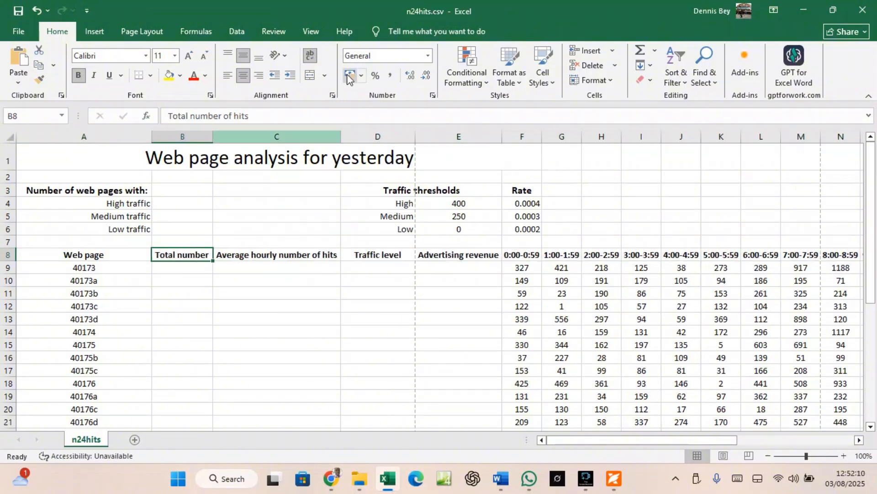
{"action": "left_click", "coordinate": [311, 56]}
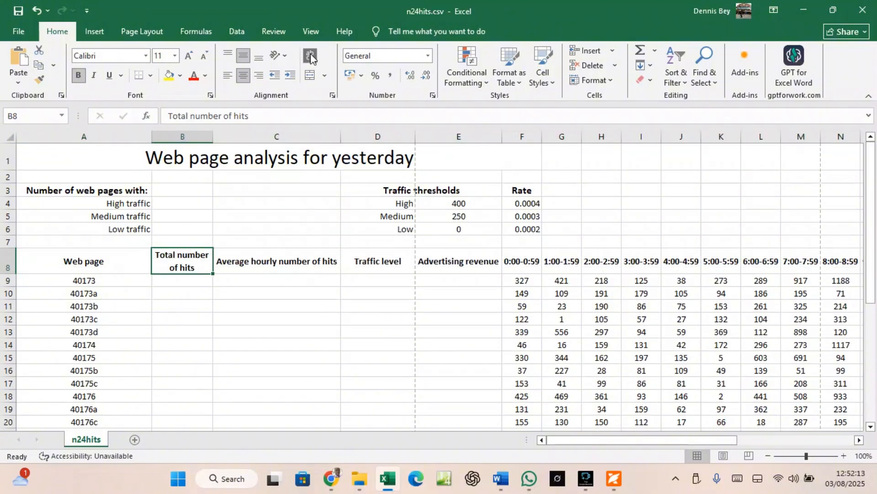
Narrow columns C, D and E so that the headings in C8:E8 each wrap over two lines.
{"action": "left_click", "coordinate": [244, 254]}
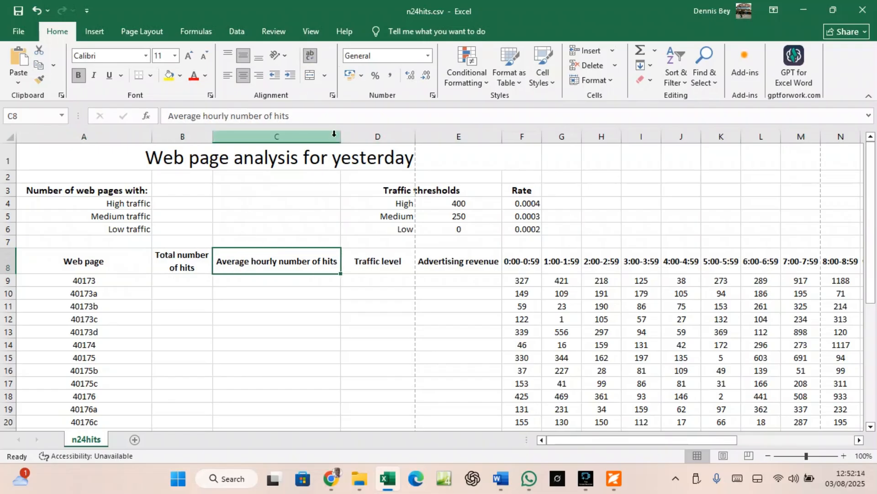
{"action": "left_click_drag", "start_coordinate": [340, 133], "coordinate": [303, 134]}
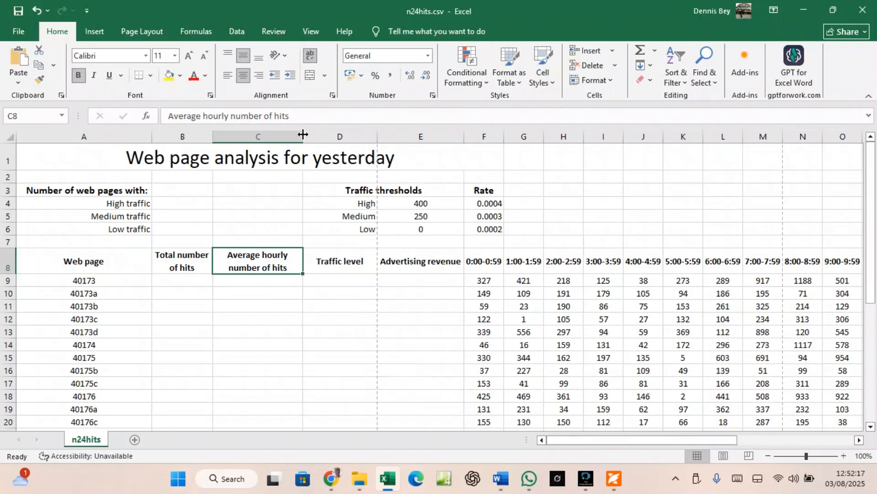
{"action": "left_click_drag", "start_coordinate": [377, 133], "coordinate": [352, 133]}
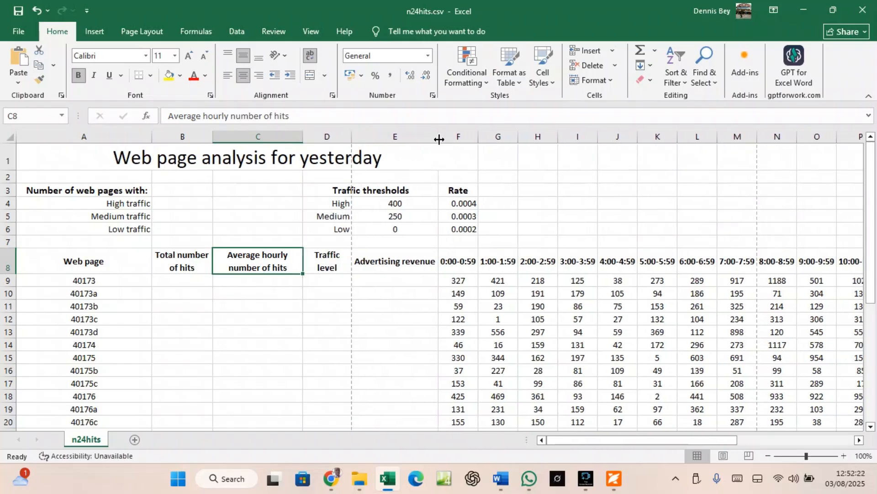
{"action": "left_click_drag", "start_coordinate": [435, 132], "coordinate": [412, 133]}
{"action": "left_click", "coordinate": [197, 307]}
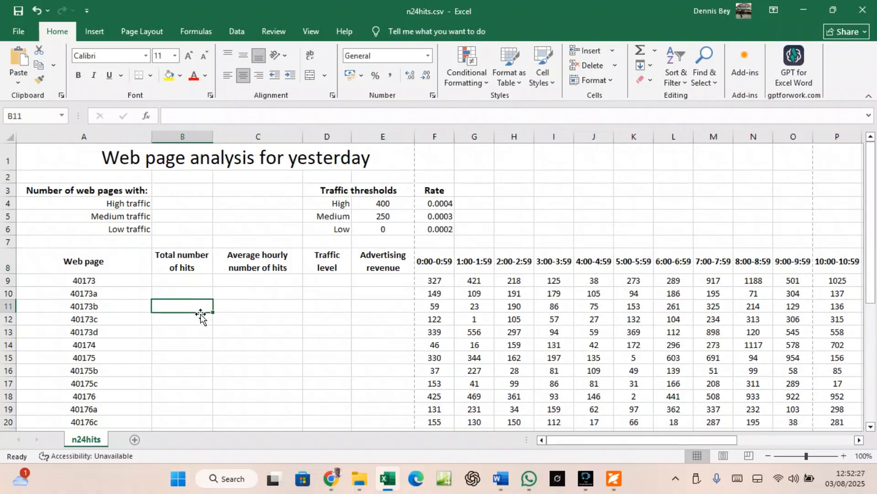
Fine-tune the layout by making columns A, C, D and E slightly narrower while keeping the row 8 headings readable.
{"action": "left_click_drag", "start_coordinate": [303, 133], "coordinate": [338, 135]}
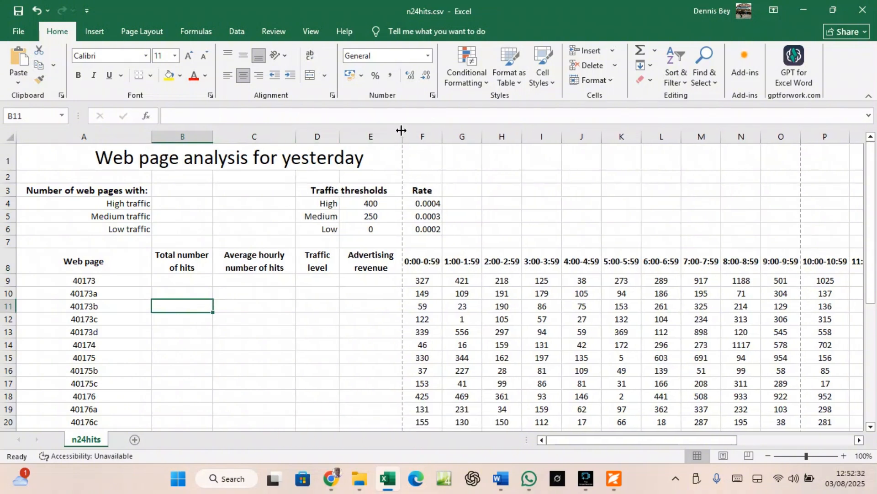
{"action": "left_click_drag", "start_coordinate": [402, 131], "coordinate": [393, 131]}
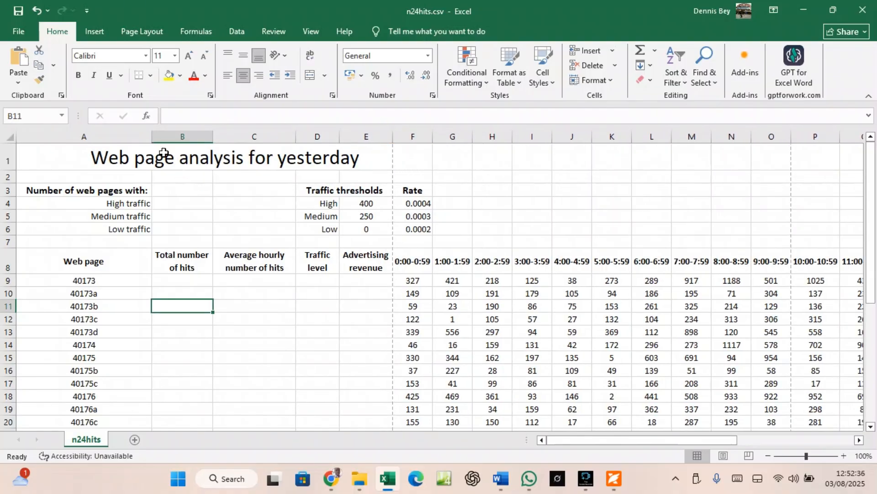
{"action": "mouse_move", "coordinate": [152, 135]}
{"action": "left_mouse_down"}
{"action": "mouse_move", "coordinate": [123, 139]}
{"action": "mouse_move", "coordinate": [148, 144]}
{"action": "left_mouse_up"}
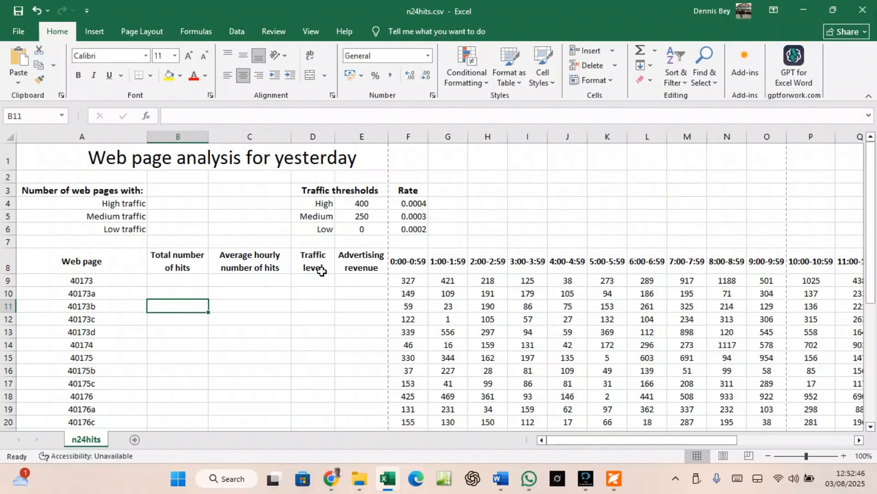
Check the layout and task 3 in the exam paper PDF in Foxit, and total web page 40173's hits in Excel cell B9 with =SUM(F9:AC9).
{"action": "left_click", "coordinate": [615, 478]}
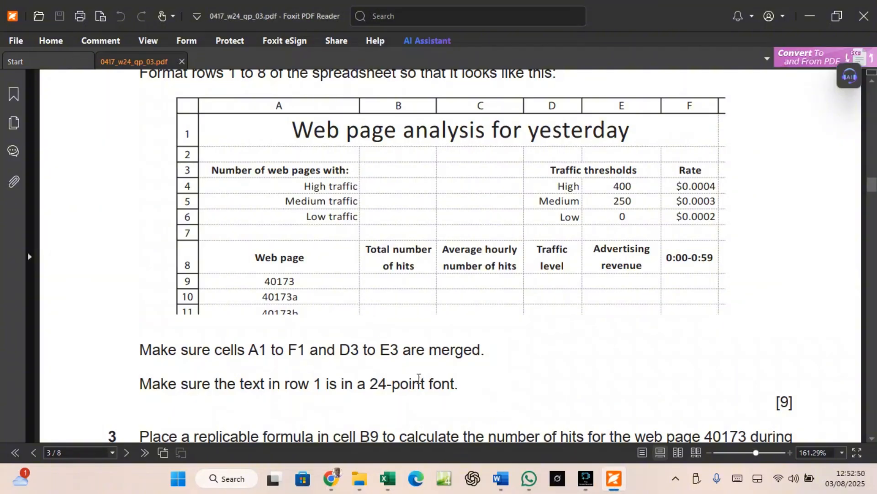
{"action": "scroll", "coordinate": [373, 346], "scroll_direction": "down", "scroll_amount": 3}
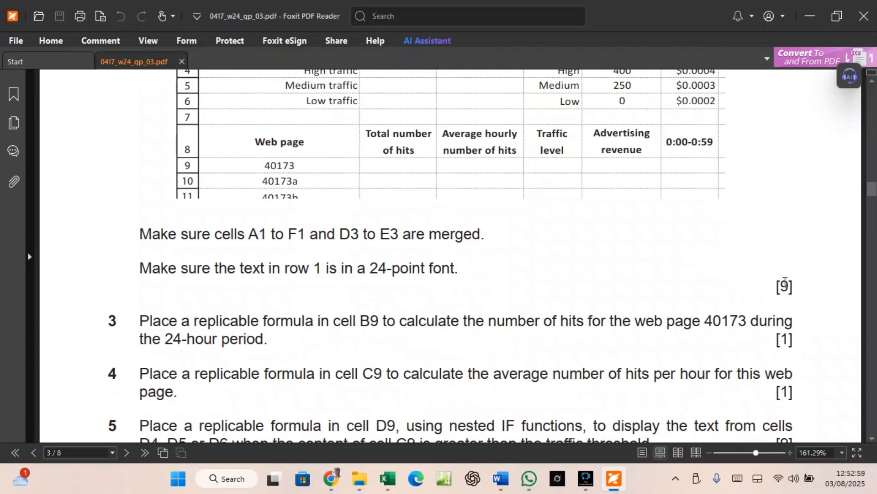
{"action": "scroll", "coordinate": [658, 251], "scroll_direction": "up", "scroll_amount": 2}
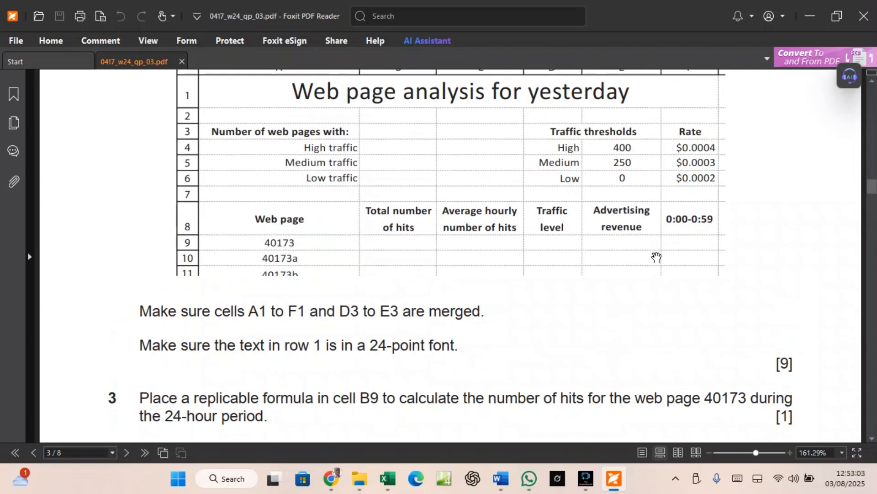
{"action": "scroll", "coordinate": [612, 282], "scroll_direction": "down", "scroll_amount": 2}
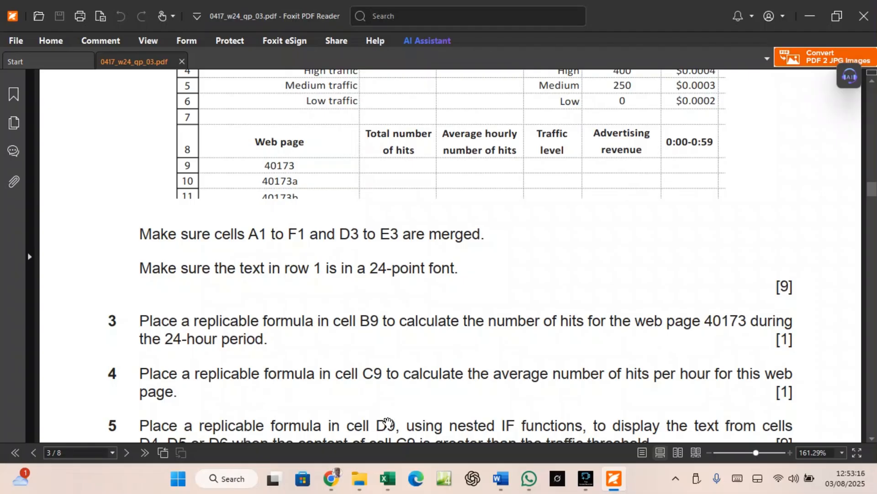
{"action": "left_click", "coordinate": [387, 478]}
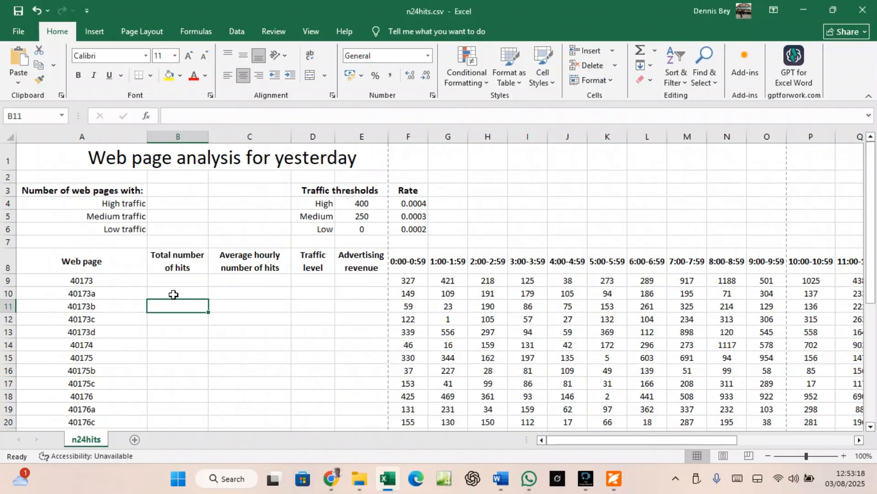
{"action": "left_click", "coordinate": [178, 279]}
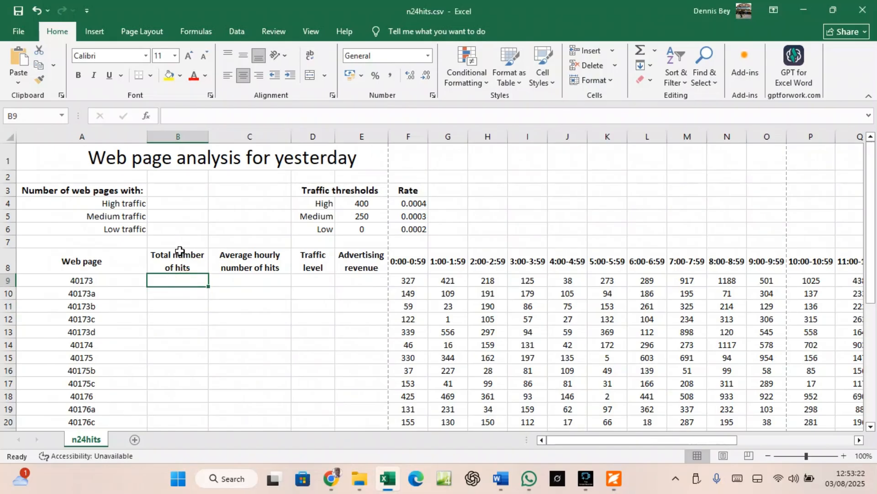
{"action": "left_click", "coordinate": [146, 115]}
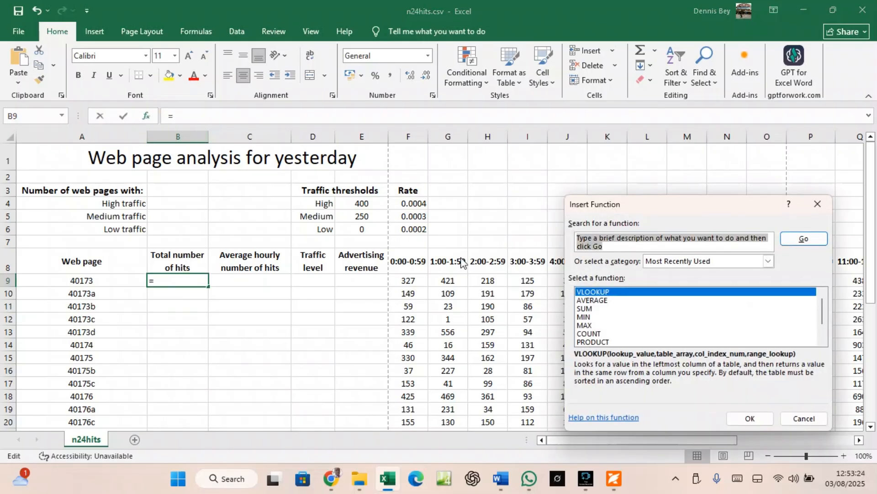
{"action": "left_click", "coordinate": [584, 309]}
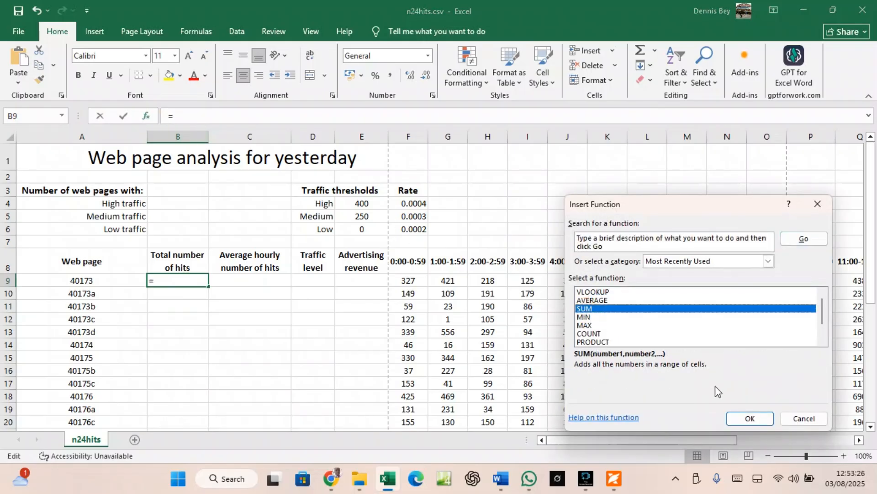
{"action": "left_click", "coordinate": [748, 418]}
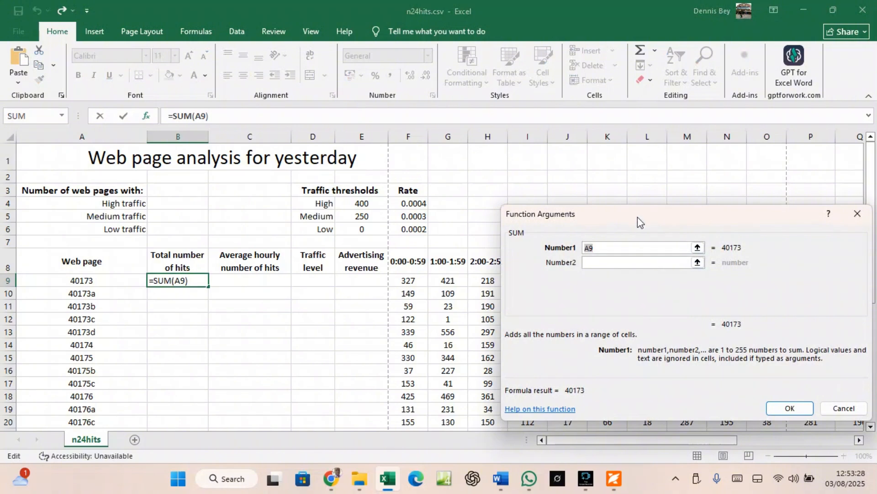
{"action": "left_click_drag", "start_coordinate": [638, 218], "coordinate": [307, 28]}
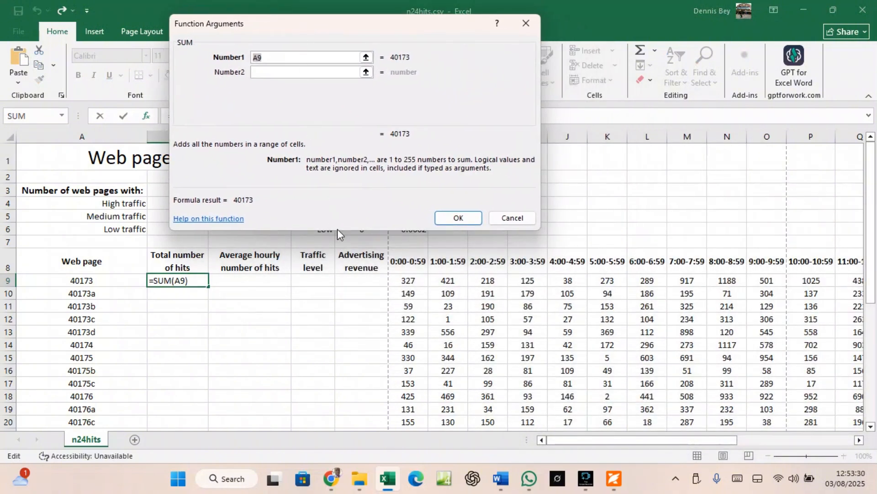
{"action": "left_click", "coordinate": [402, 280]}
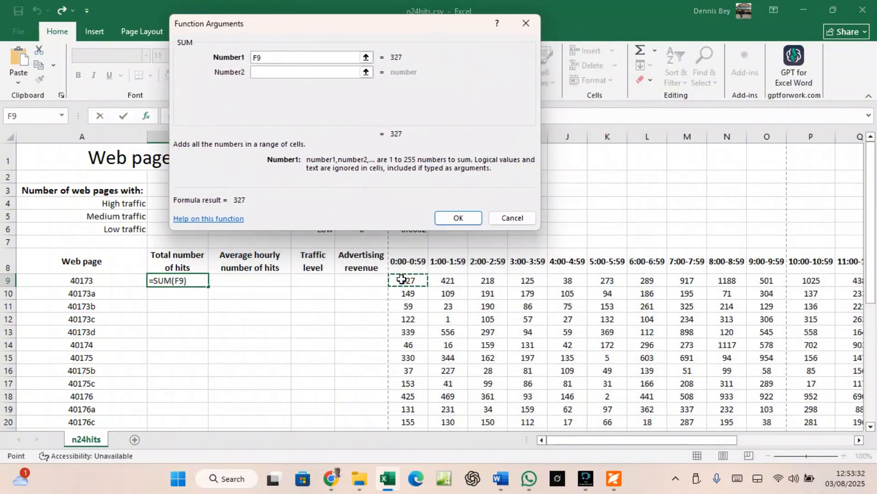
{"action": "key", "text": "ctrl+shift+Right"}
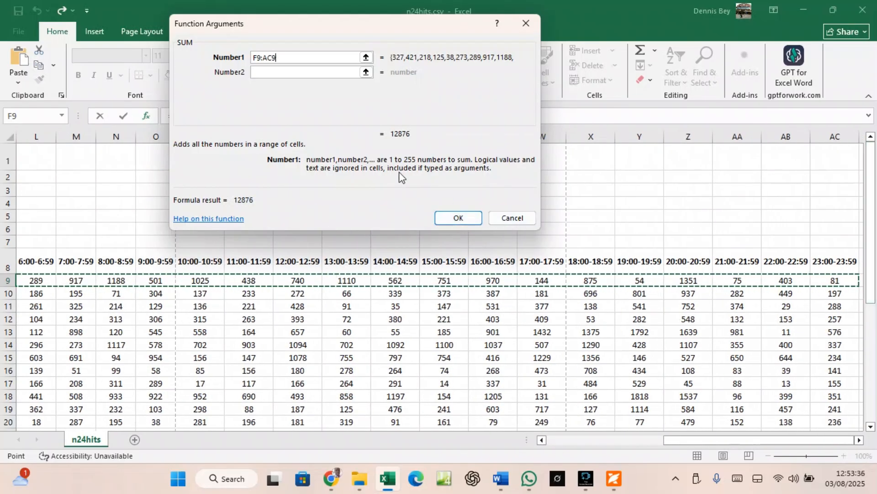
{"action": "left_click", "coordinate": [450, 217]}
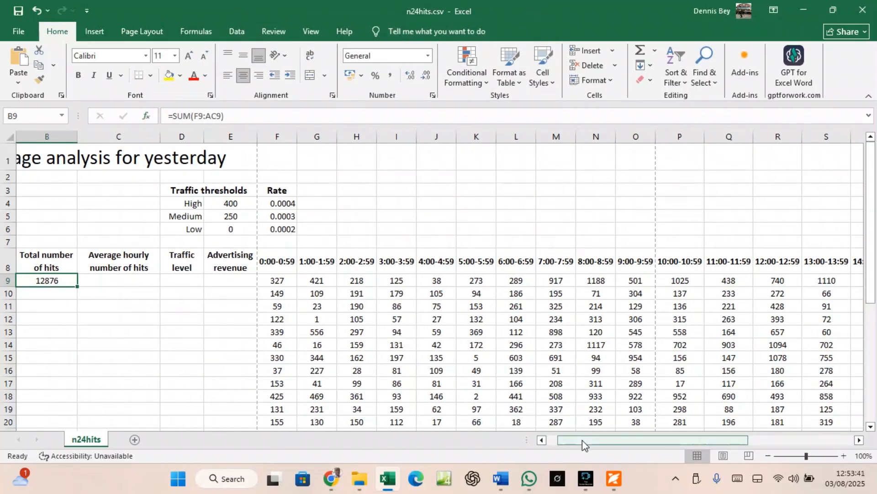
{"action": "left_click", "coordinate": [542, 439]}
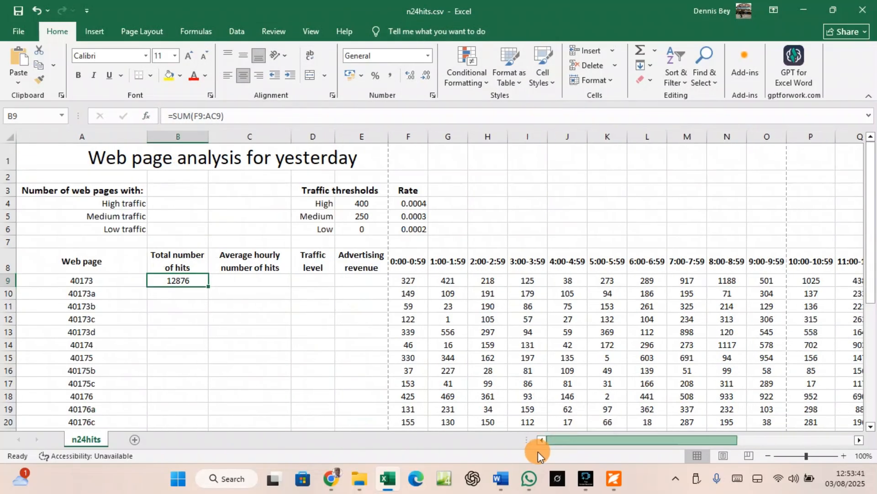
Read task 4 in the exam paper PDF in Foxit and calculate the average hourly hits in Excel cell C9 with =AVERAGE(F9:AC9).
{"action": "left_click", "coordinate": [614, 479]}
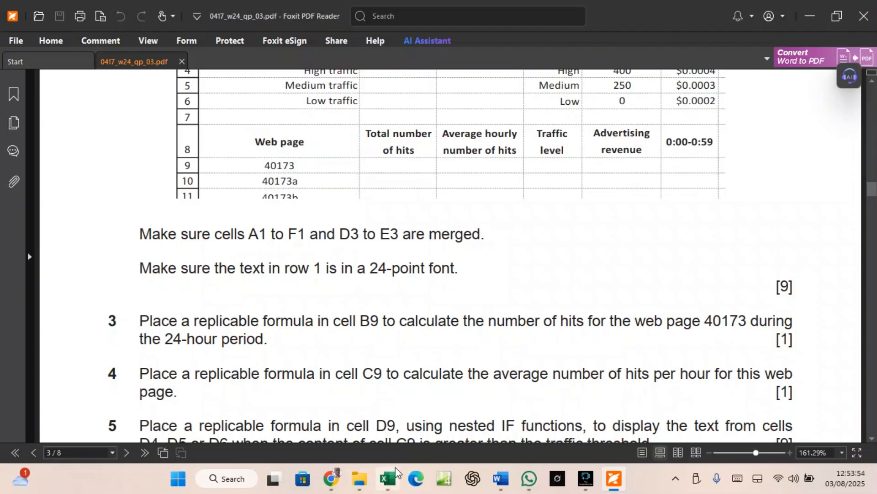
{"action": "left_click", "coordinate": [387, 480]}
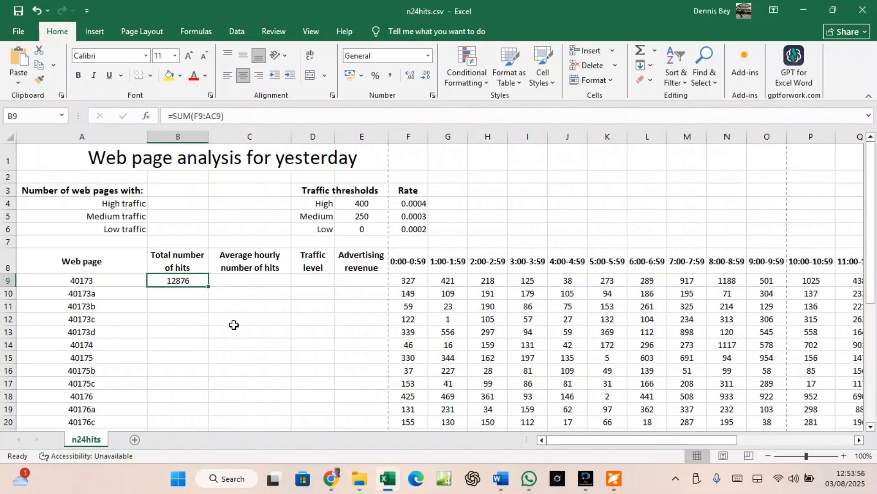
{"action": "left_click", "coordinate": [235, 280]}
{"action": "left_click", "coordinate": [146, 116]}
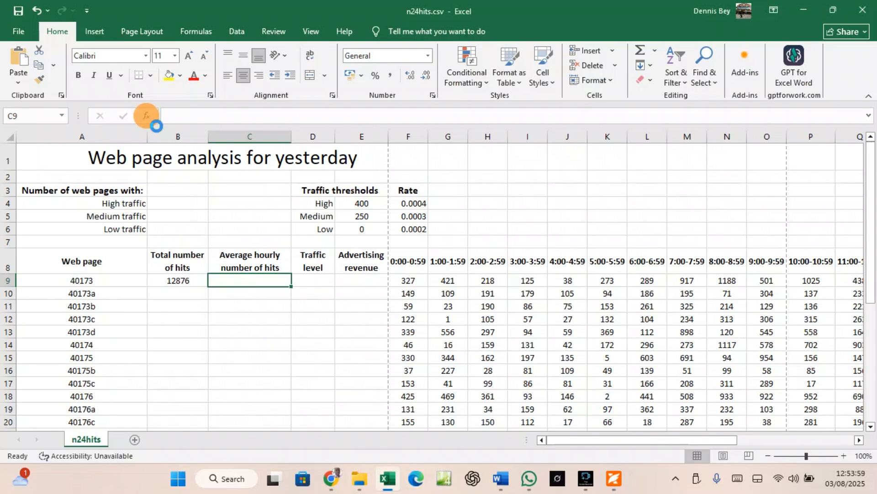
{"action": "left_click", "coordinate": [239, 118]}
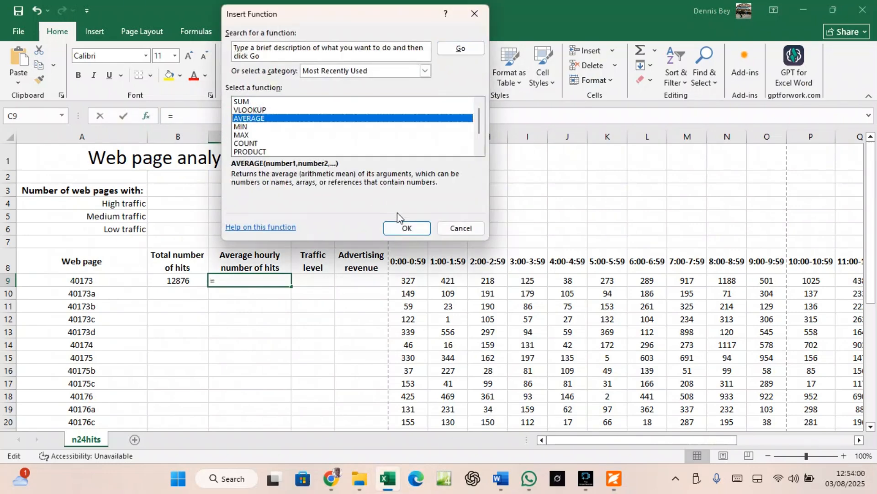
{"action": "left_click", "coordinate": [406, 228]}
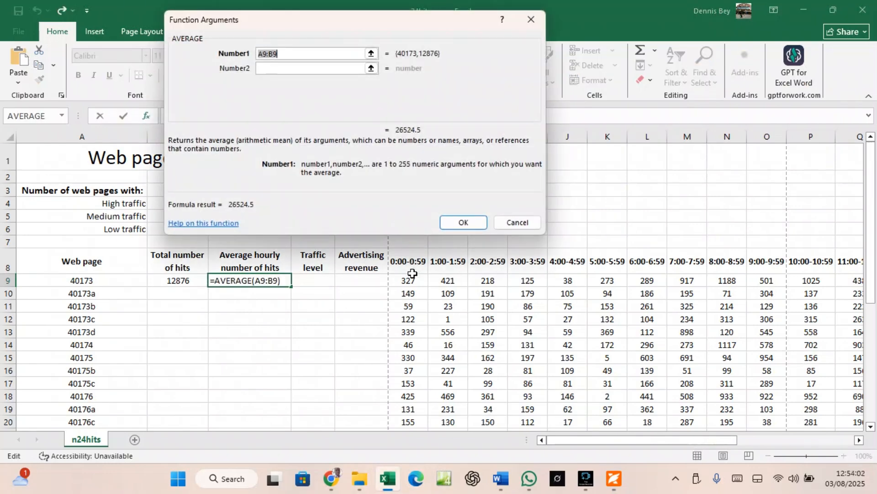
{"action": "left_click", "coordinate": [410, 282]}
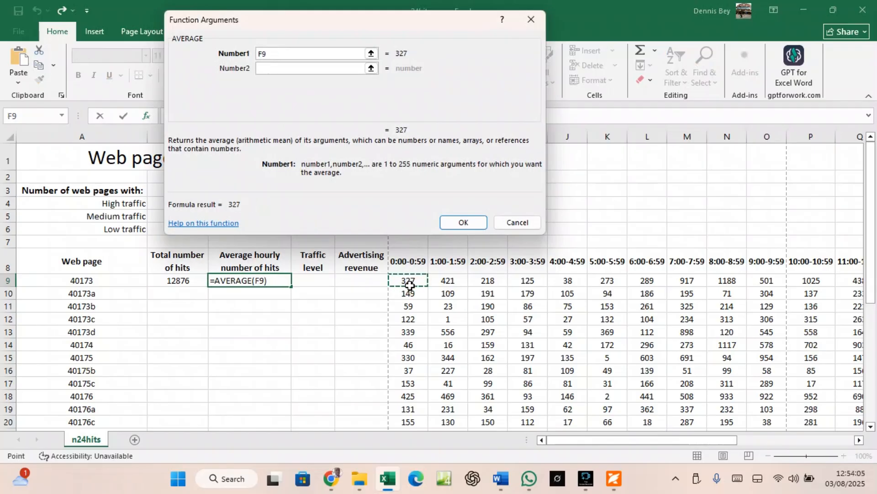
{"action": "key", "text": "ctrl+shift+Right"}
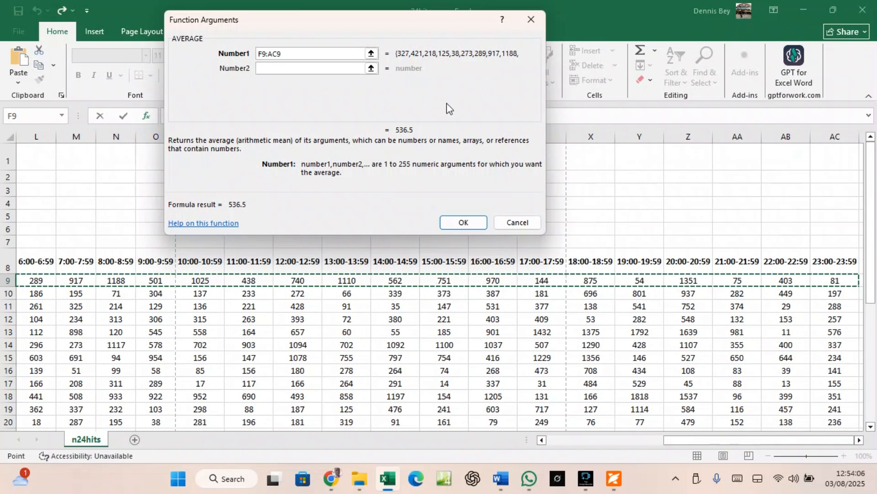
{"action": "left_click", "coordinate": [463, 221]}
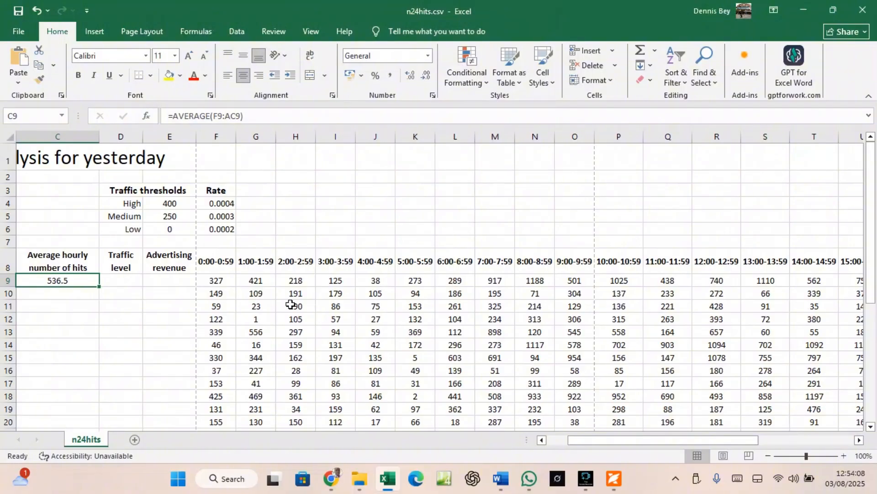
{"action": "left_click_drag", "start_coordinate": [586, 439], "coordinate": [565, 439]}
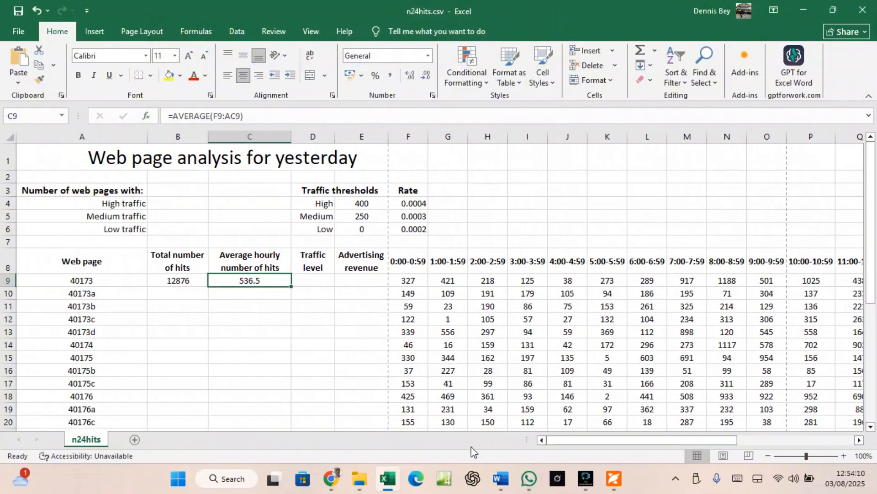
Read task 5 in the exam paper PDF in Foxit and check it against the traffic level labels in Excel cells D4:D6.
{"action": "left_click", "coordinate": [309, 284]}
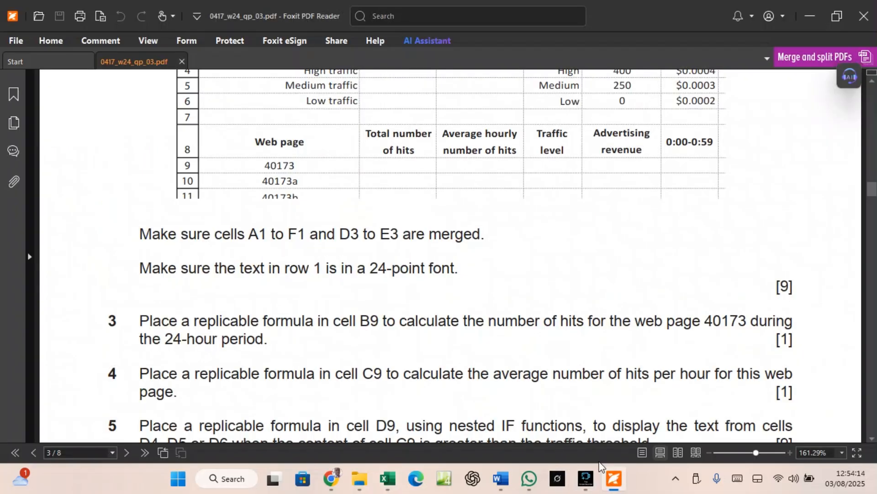
{"action": "left_click", "coordinate": [614, 479]}
{"action": "scroll", "coordinate": [251, 427], "scroll_direction": "down", "scroll_amount": 2}
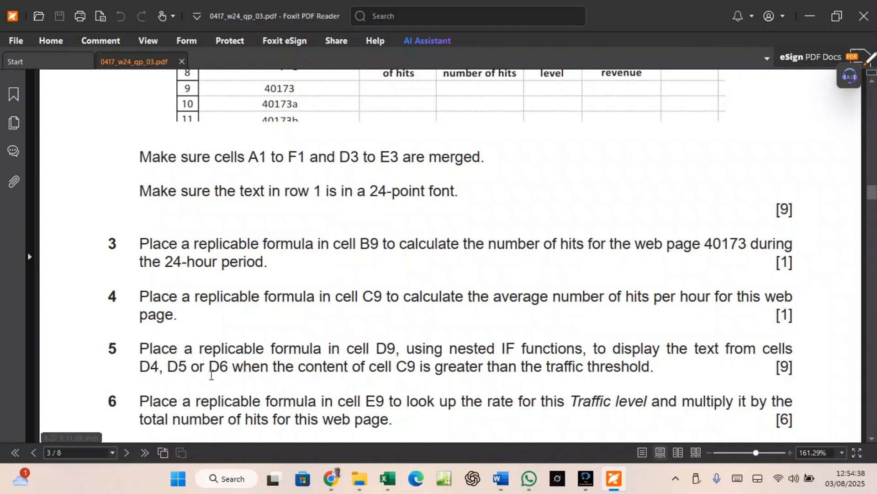
{"action": "left_click", "coordinate": [387, 479]}
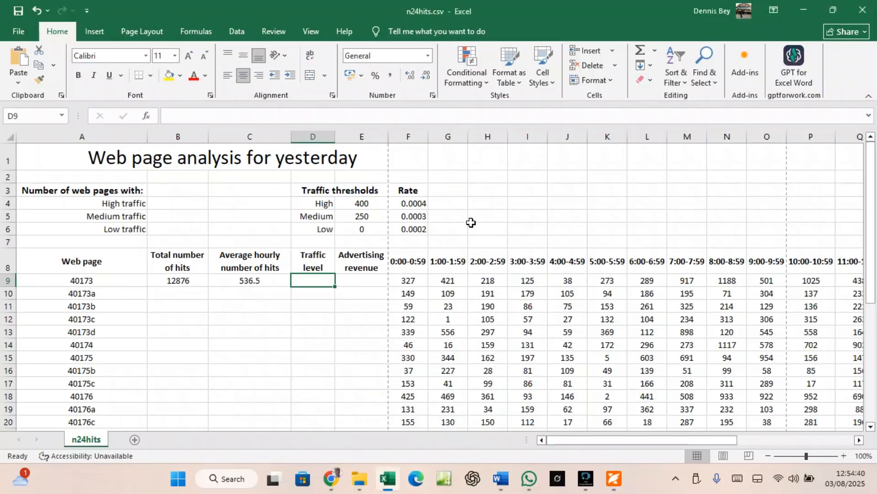
{"action": "left_click", "coordinate": [320, 206]}
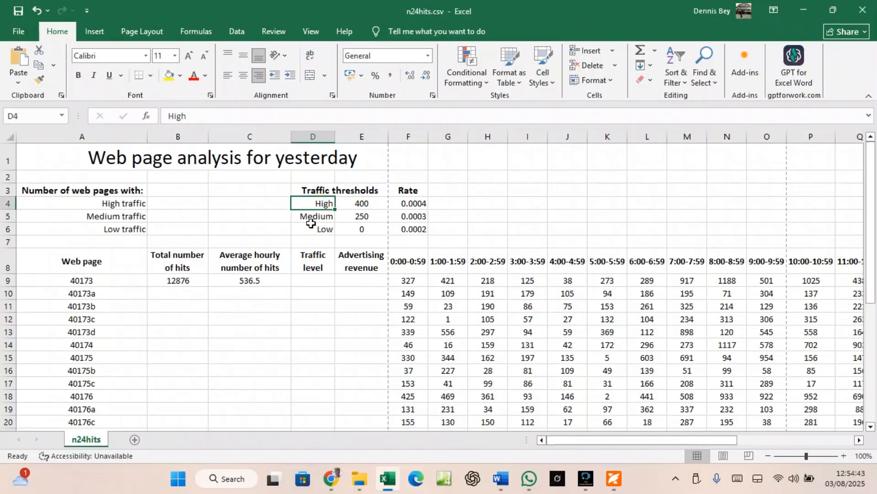
{"action": "left_click", "coordinate": [311, 220]}
{"action": "left_click", "coordinate": [310, 231]}
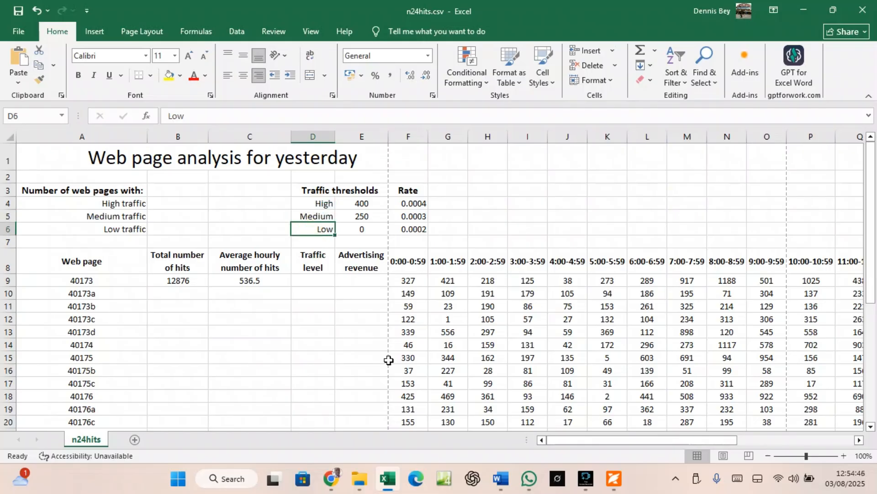
{"action": "left_click", "coordinate": [613, 480]}
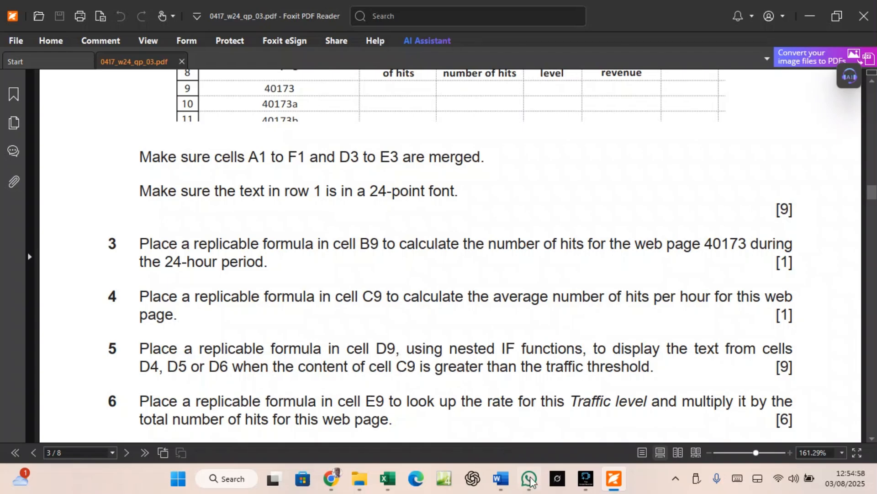
In Excel, compare the average in C9 with the thresholds in E4:E6 and their matching labels in D4:D6.
{"action": "left_click", "coordinate": [387, 479]}
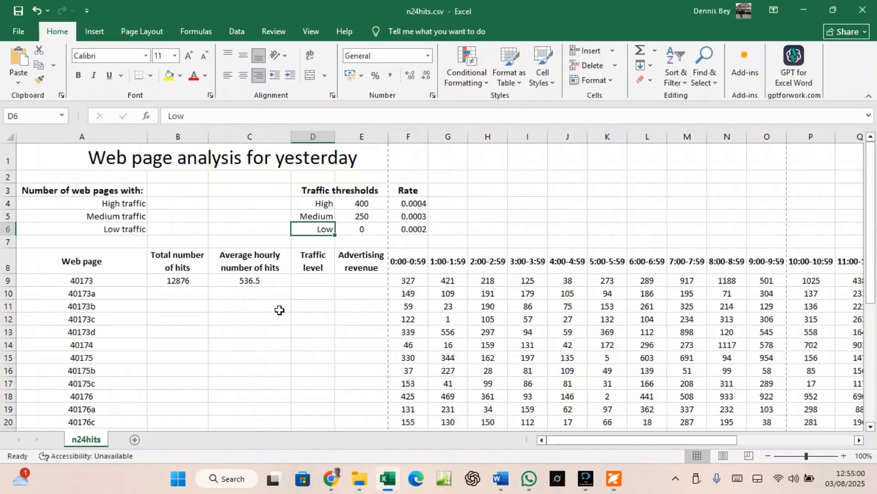
{"action": "left_click", "coordinate": [257, 282]}
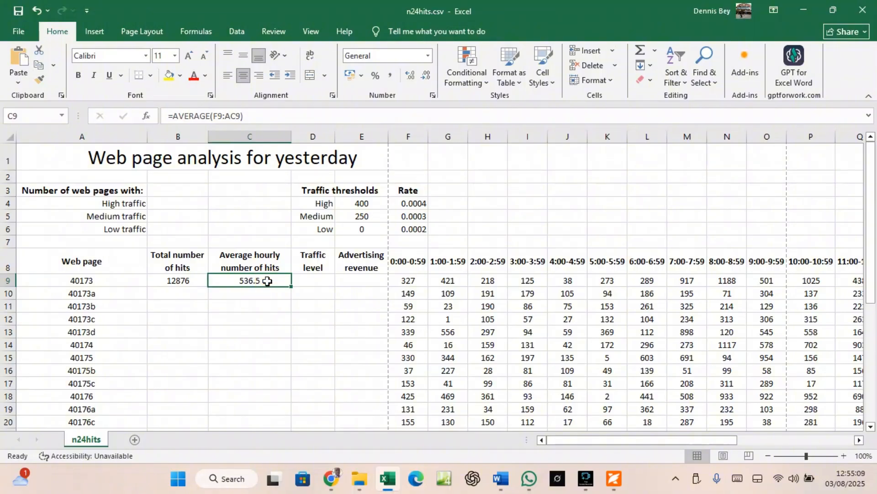
{"action": "left_click", "coordinate": [361, 204]}
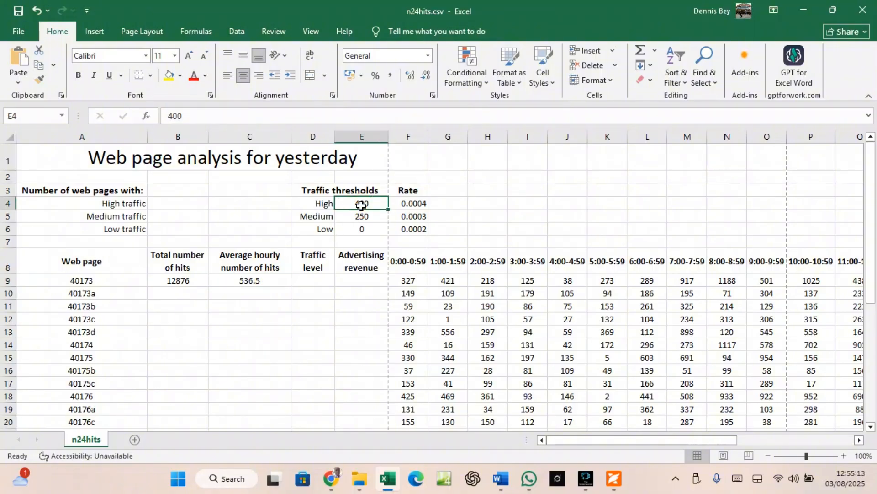
{"action": "left_click", "coordinate": [328, 204]}
{"action": "left_click", "coordinate": [265, 278]}
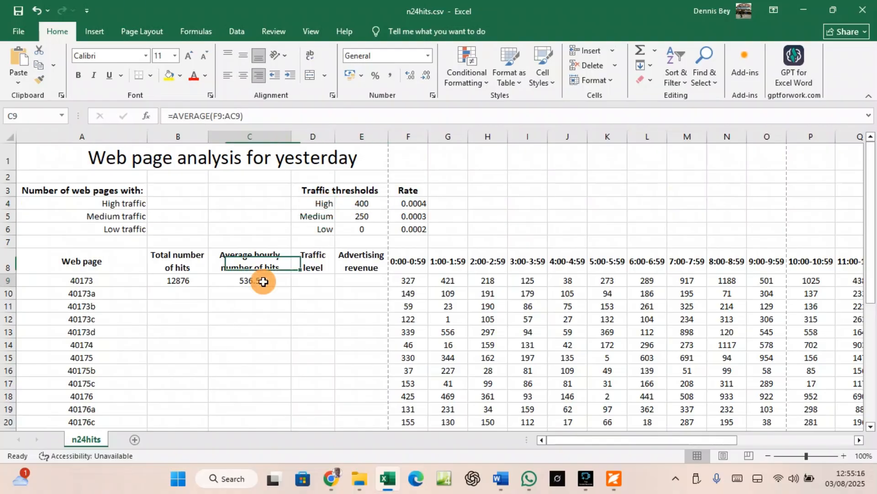
{"action": "left_click", "coordinate": [367, 216]}
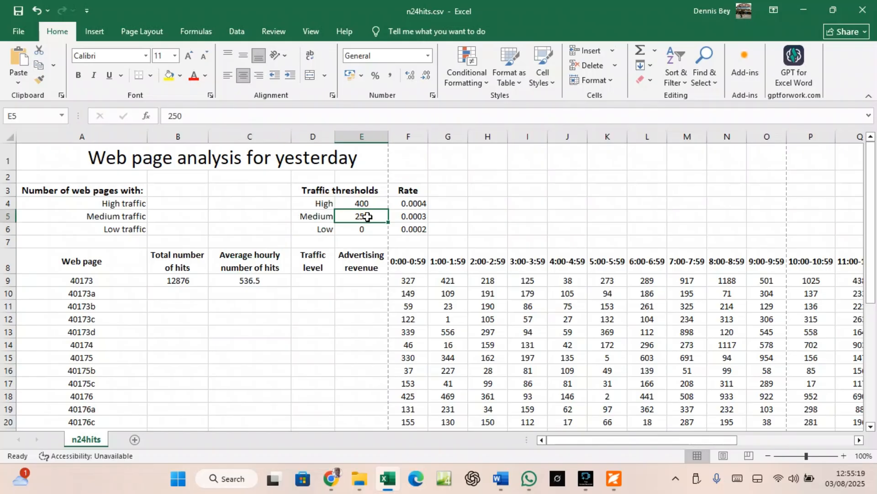
{"action": "left_click", "coordinate": [316, 218]}
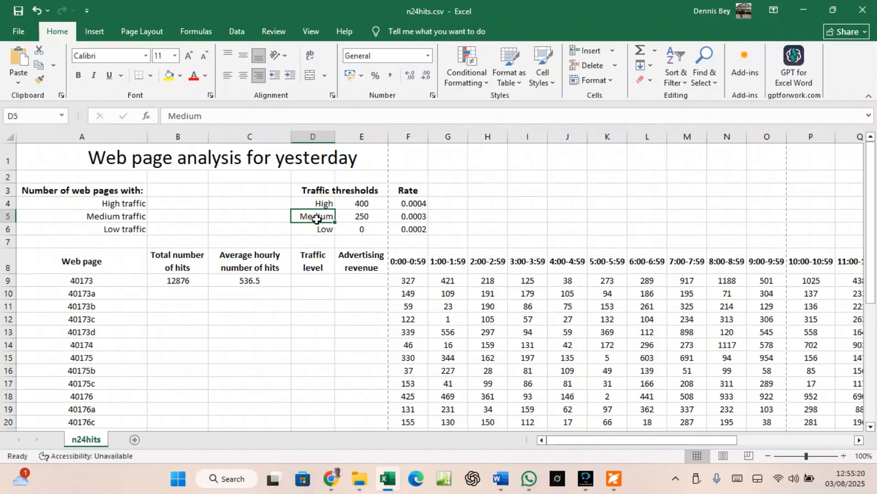
{"action": "left_click", "coordinate": [266, 279]}
{"action": "left_click", "coordinate": [353, 230]}
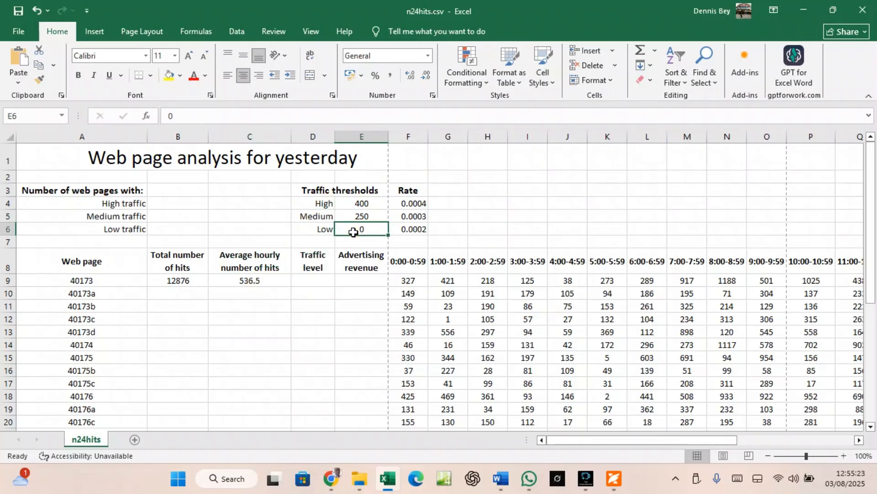
{"action": "left_click", "coordinate": [327, 232]}
{"action": "left_click", "coordinate": [309, 283]}
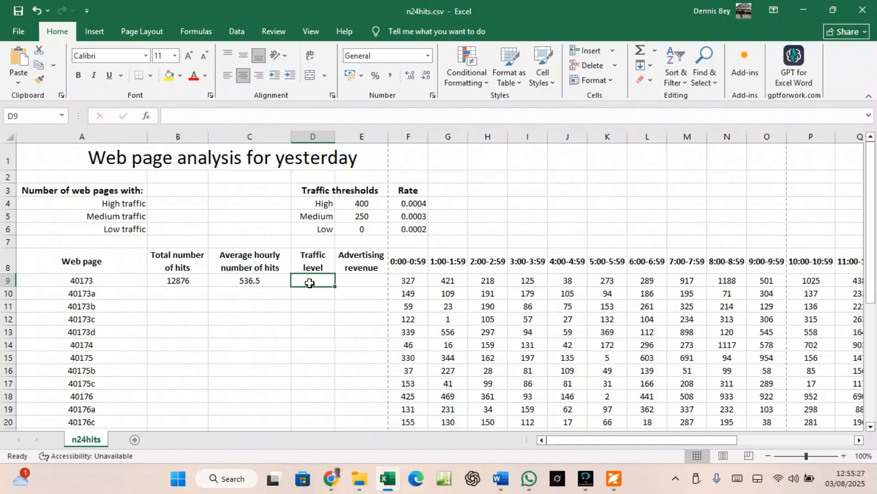
{"action": "type", "text": "="}
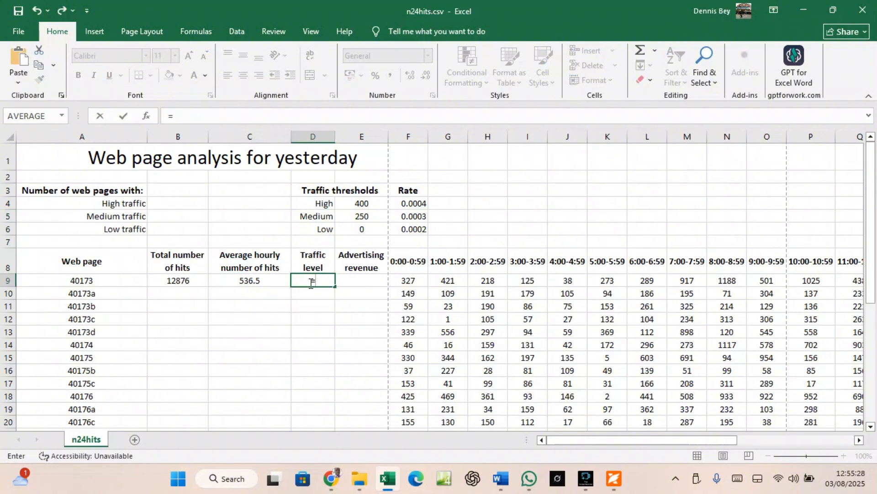
{"action": "type", "text": "IF"}
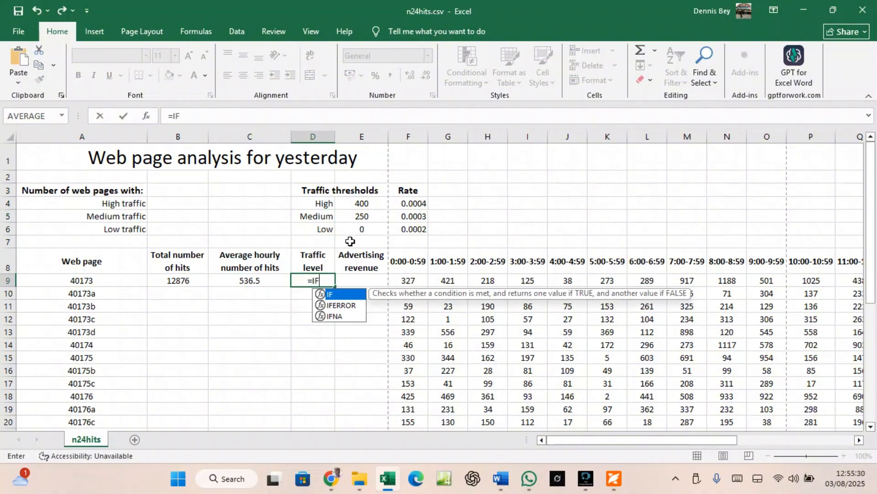
{"action": "key", "text": "BackSpace"}
{"action": "key", "text": "BackSpace"}
{"action": "key", "text": "BackSpace"}
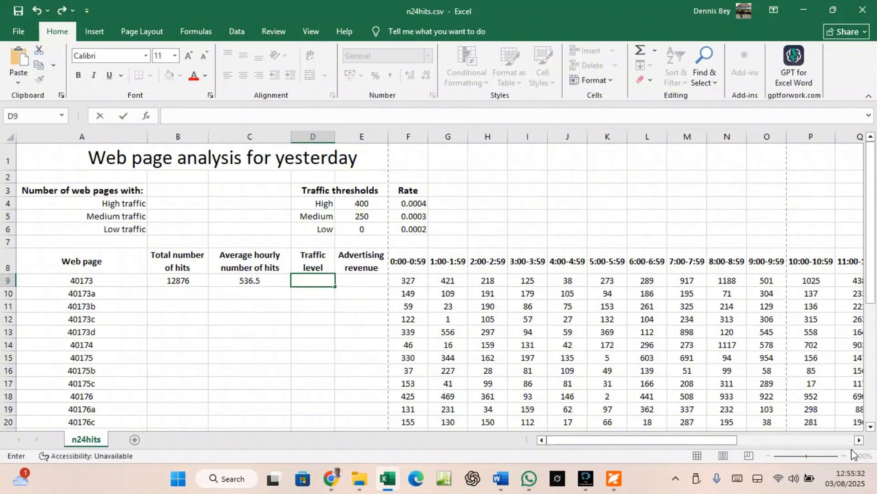
Begin the traffic level formula in D9 with =IF(C9>E4,D4, to return the High label when the average exceeds its threshold.
{"action": "left_click", "coordinate": [714, 423]}
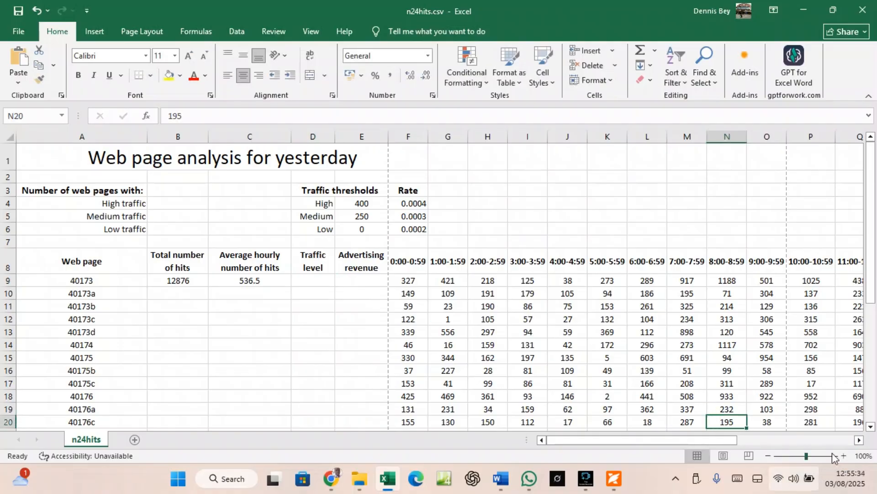
{"action": "left_click", "coordinate": [844, 456]}
{"action": "left_click", "coordinate": [843, 456]}
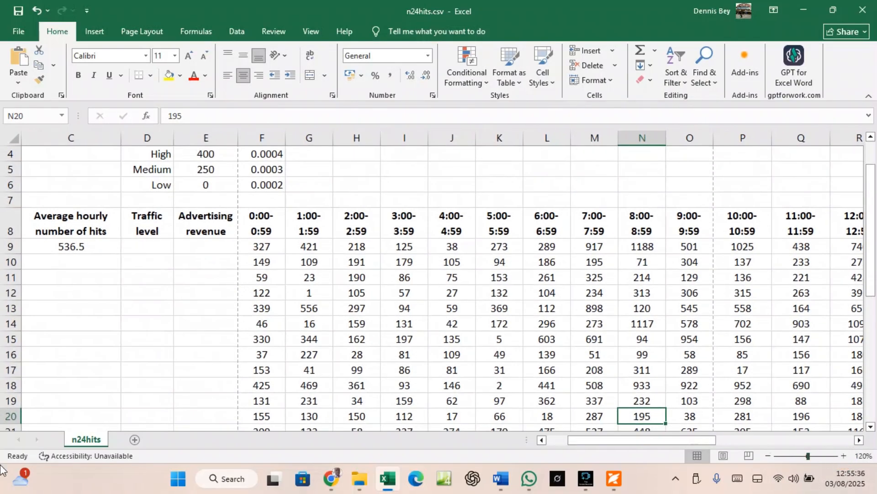
{"action": "scroll", "coordinate": [66, 333], "scroll_direction": "up", "scroll_amount": 2}
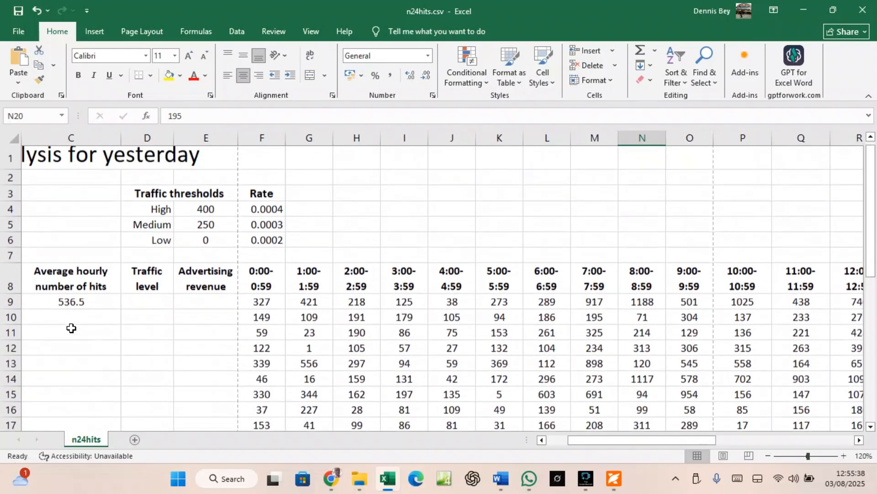
{"action": "left_click", "coordinate": [89, 311]}
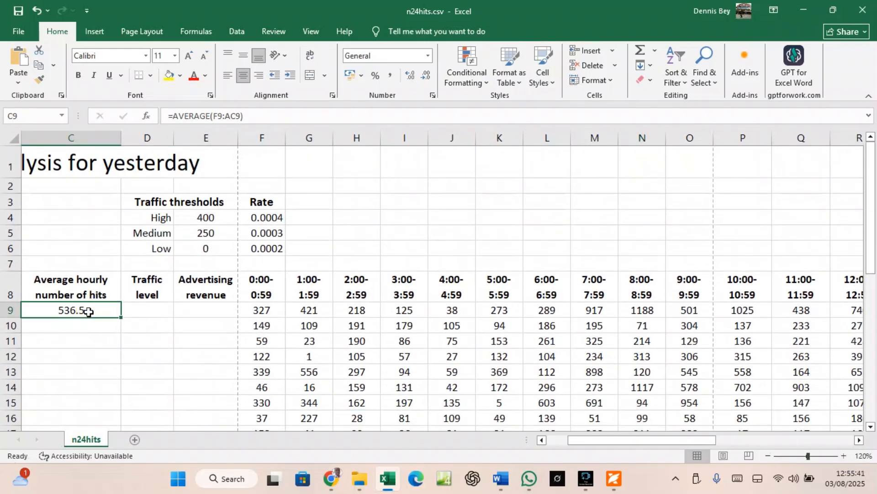
{"action": "left_click", "coordinate": [131, 310]}
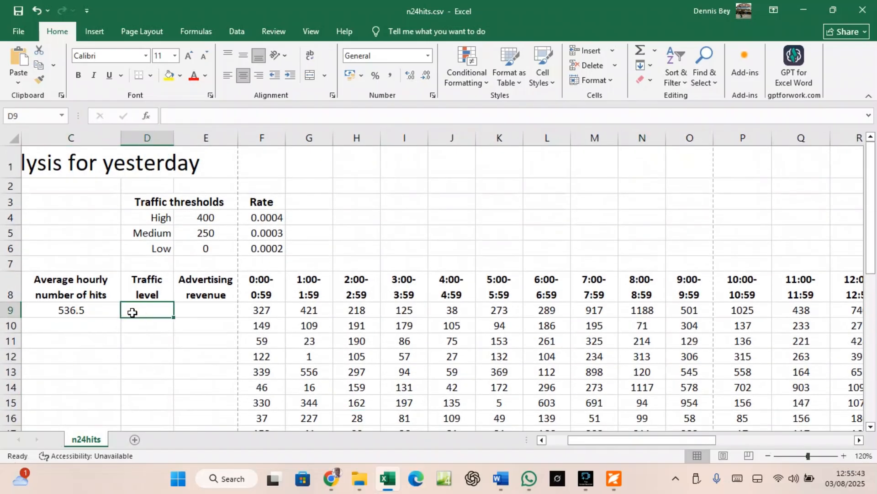
{"action": "type", "text": "=IF("}
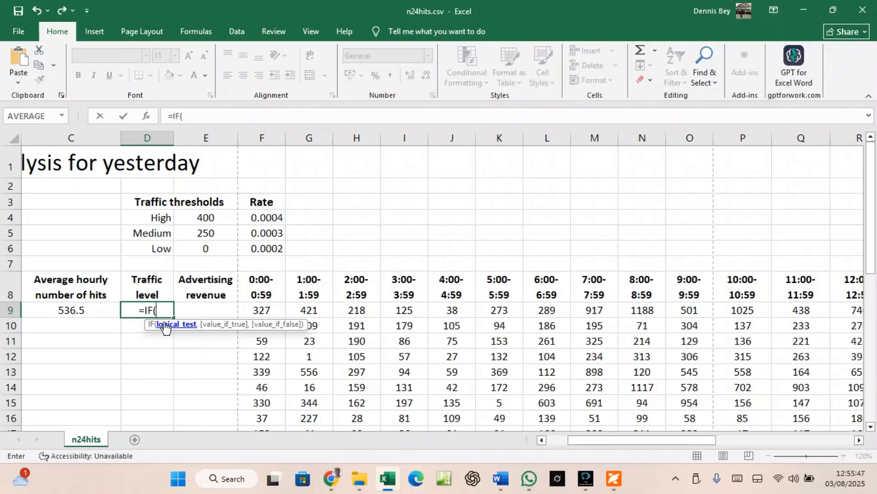
{"action": "left_click", "coordinate": [80, 311]}
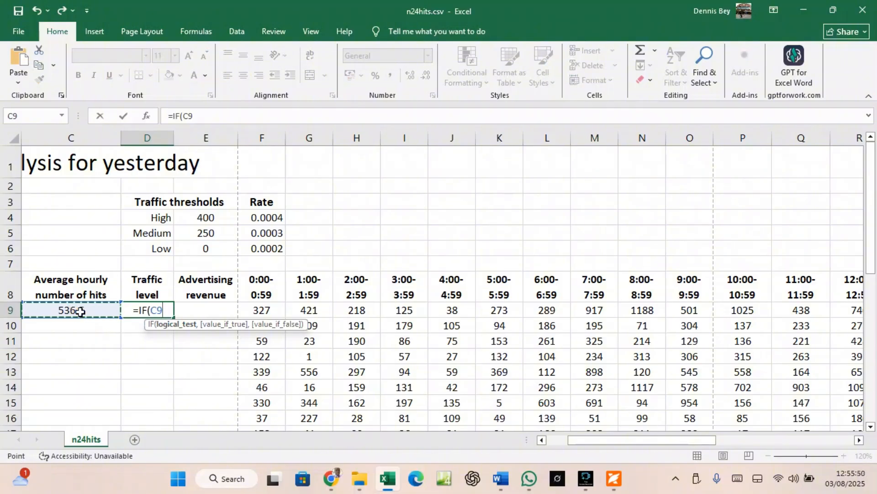
{"action": "type", "text": ">"}
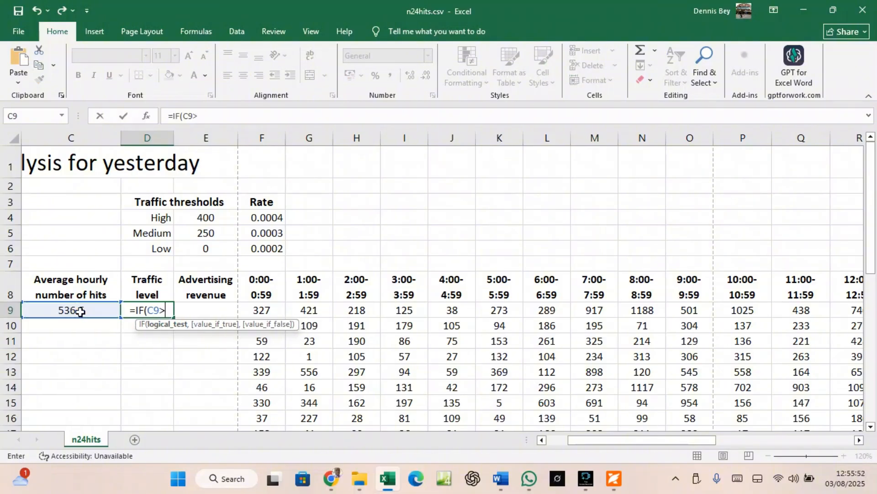
{"action": "left_click", "coordinate": [204, 220]}
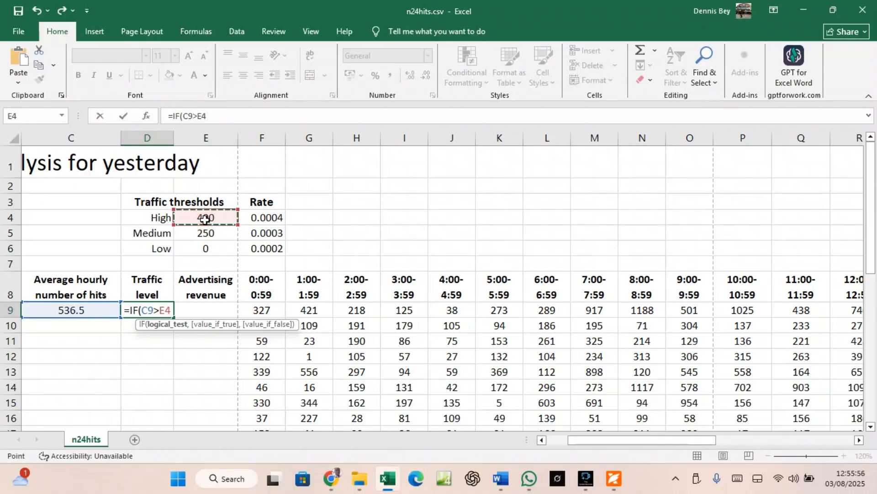
{"action": "type", "text": ","}
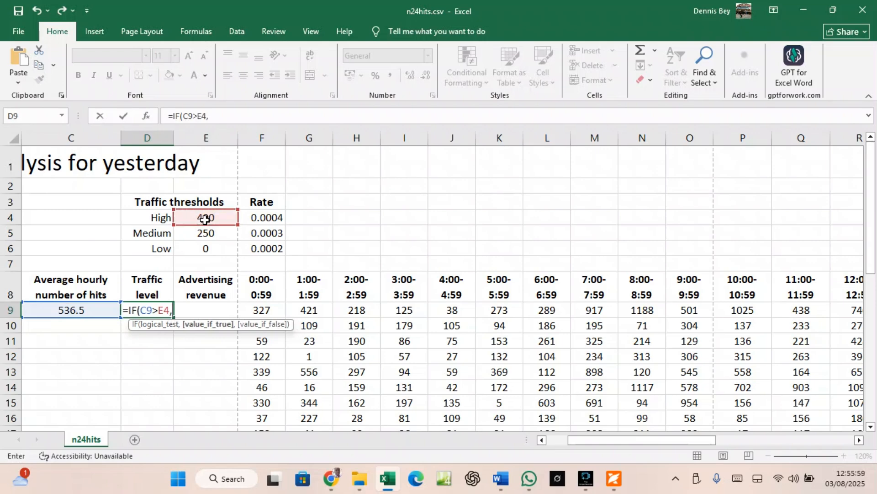
{"action": "left_click", "coordinate": [155, 214]}
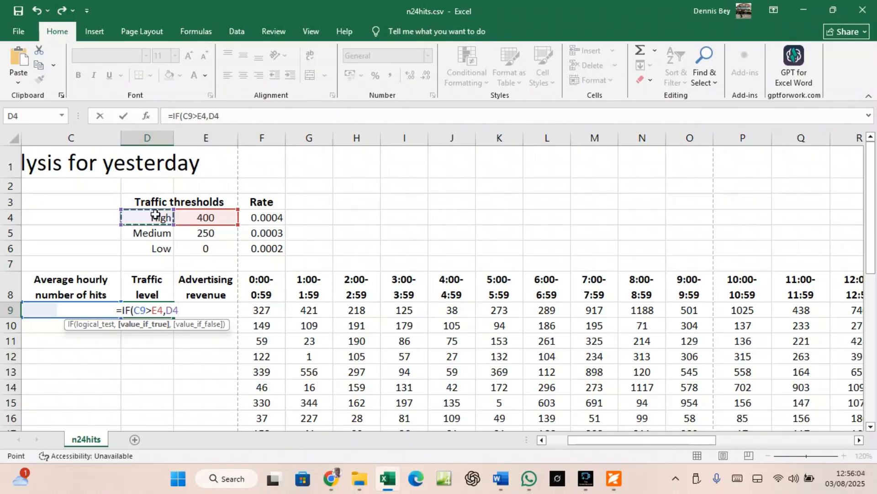
{"action": "type", "text": ","}
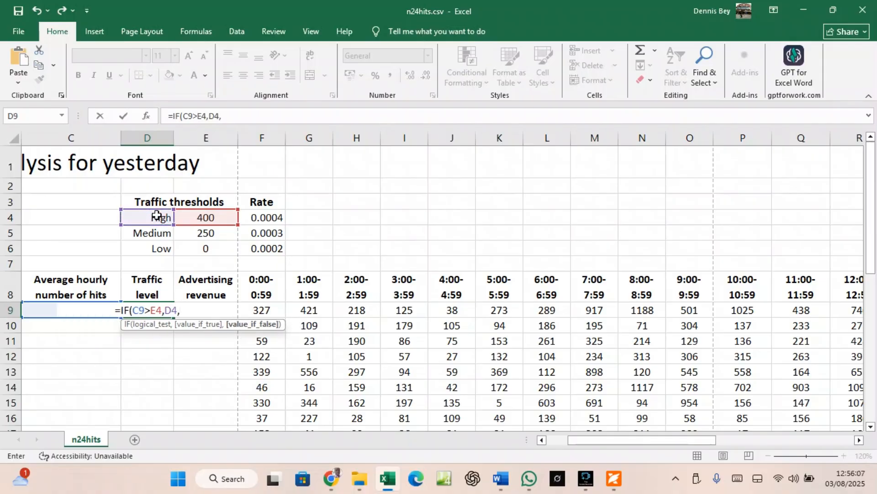
Extend the D9 formula with a nested IF(C9>E5,D5, to return the Medium label when the average exceeds its threshold.
{"action": "type", "text": "IF("}
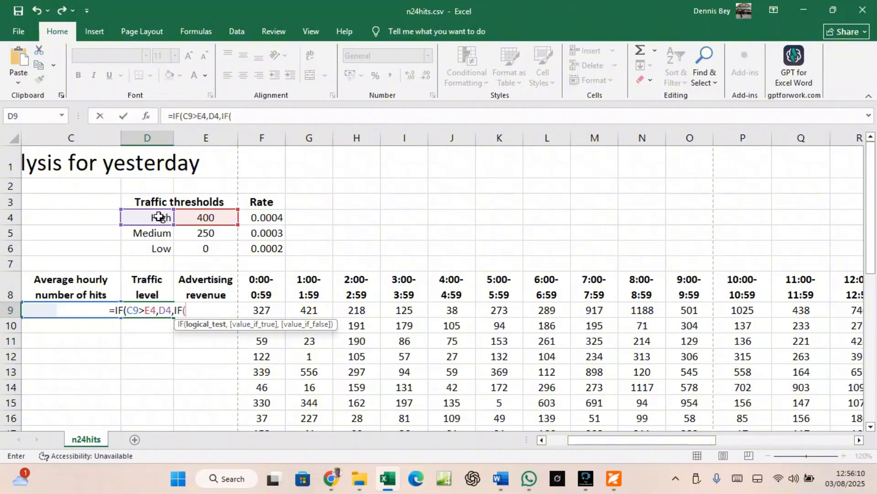
{"action": "type", "text": "C9"}
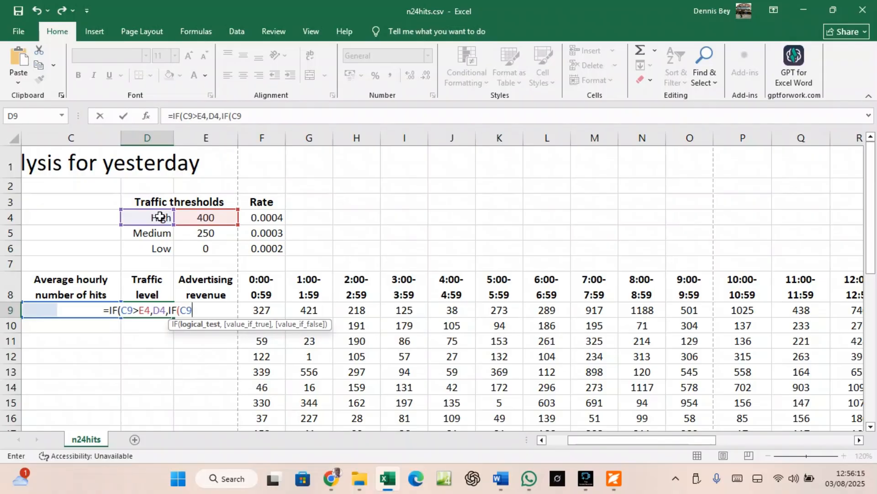
{"action": "type", "text": ">"}
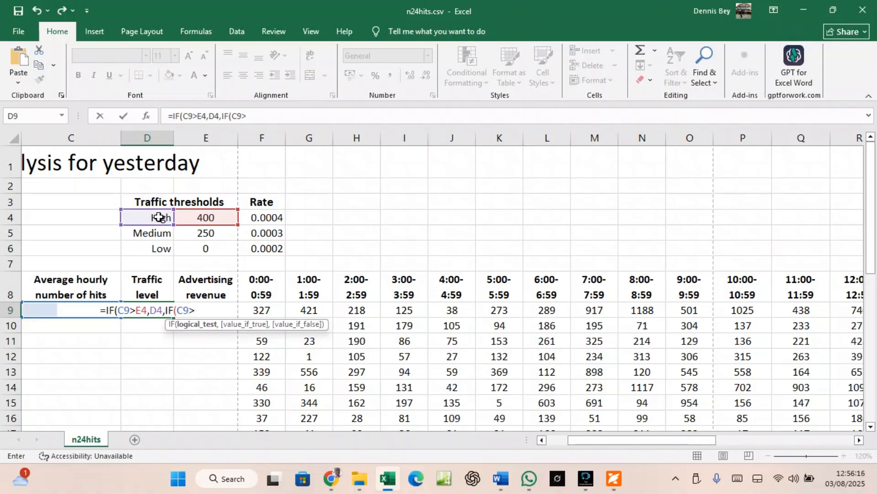
{"action": "left_click", "coordinate": [210, 233]}
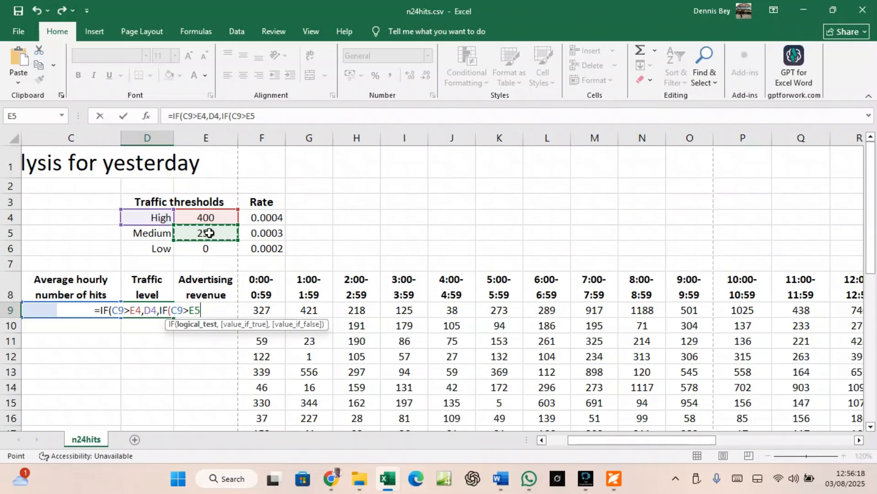
{"action": "type", "text": ","}
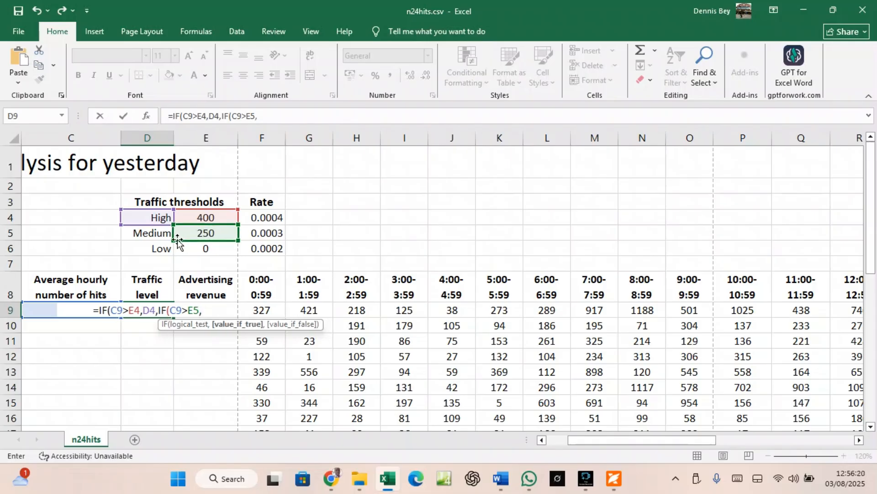
{"action": "left_click", "coordinate": [162, 234]}
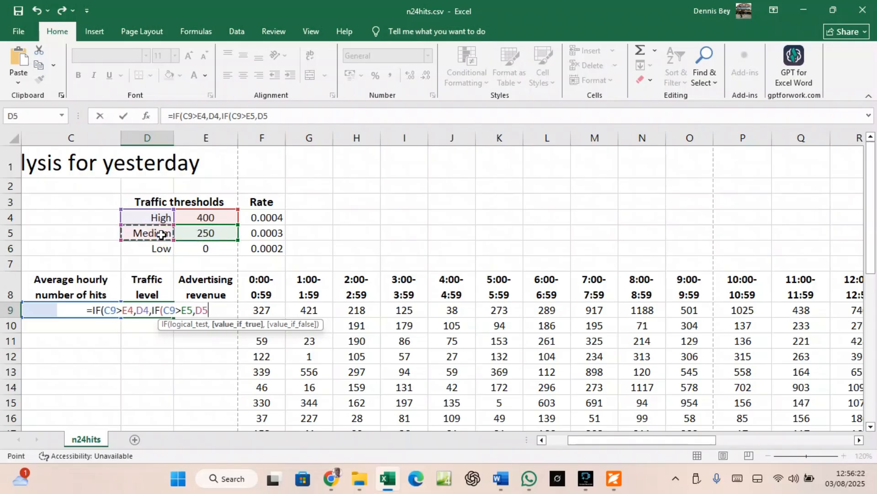
{"action": "type", "text": ","}
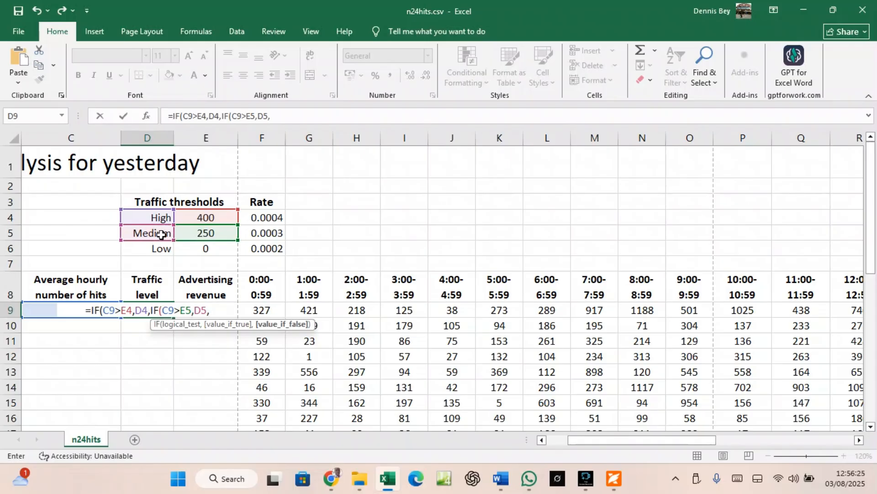
Add a third nested IF(C9>E6,D6 to the D9 formula to return the Low label.
{"action": "type", "text": "IF"}
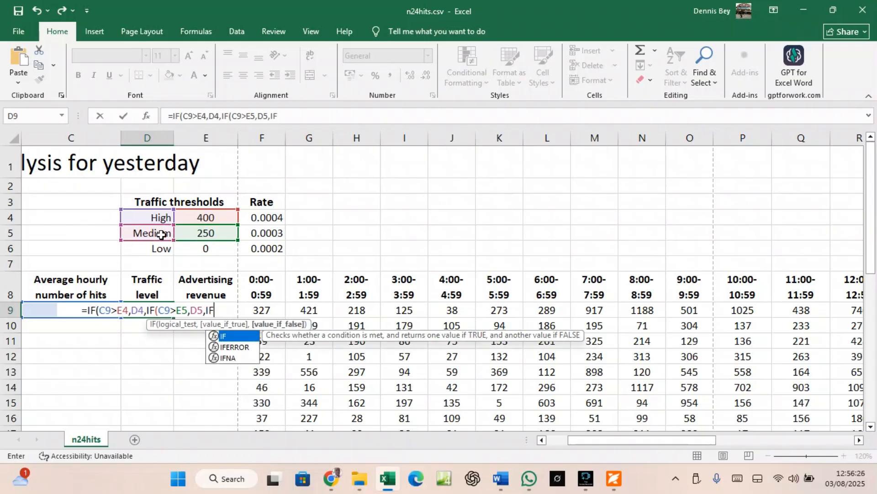
{"action": "type", "text": "("}
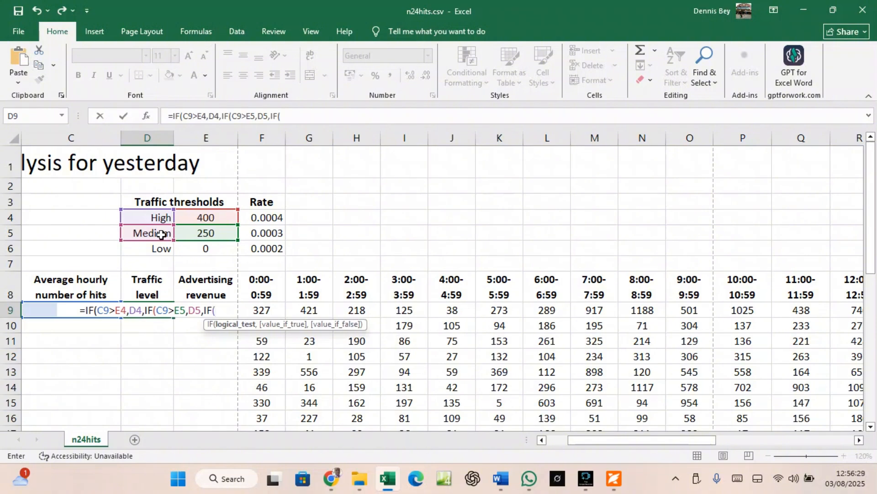
{"action": "type", "text": "C9"}
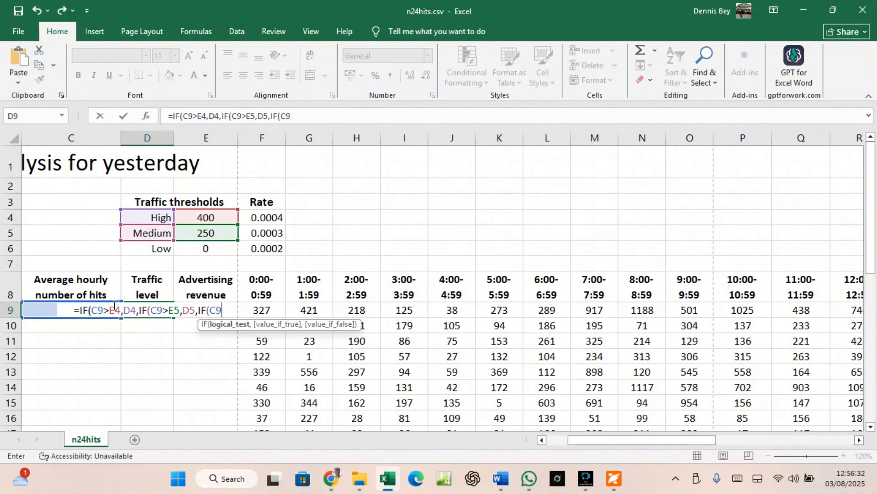
{"action": "type", "text": ">"}
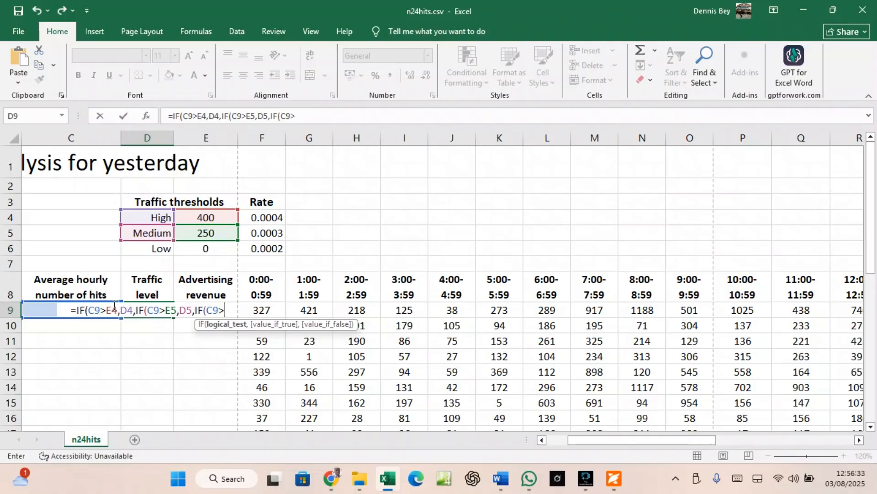
{"action": "left_click", "coordinate": [192, 249]}
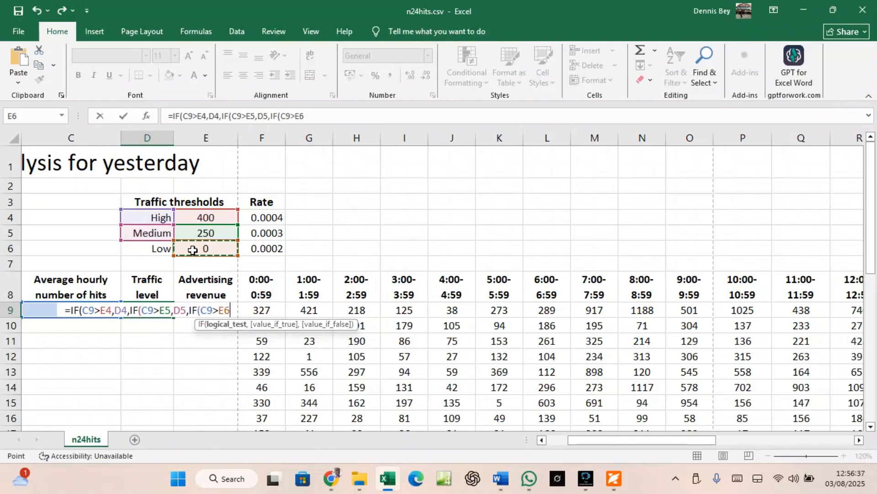
{"action": "type", "text": ","}
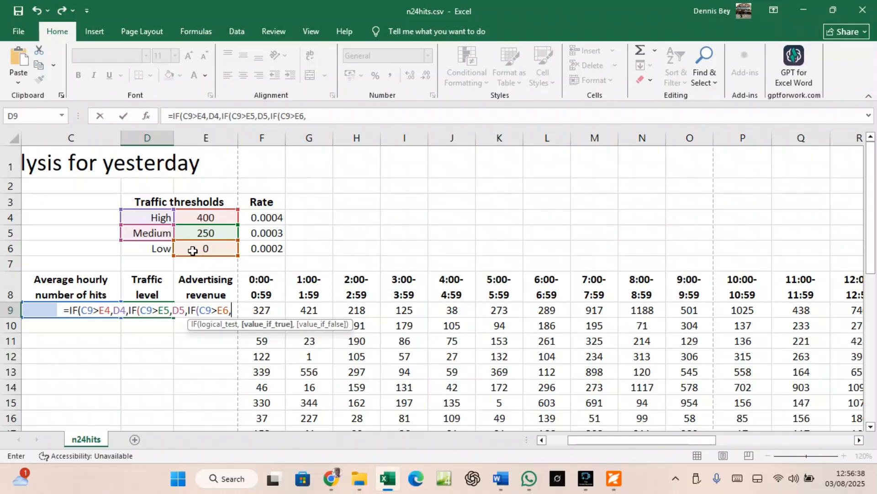
{"action": "left_click", "coordinate": [160, 250]}
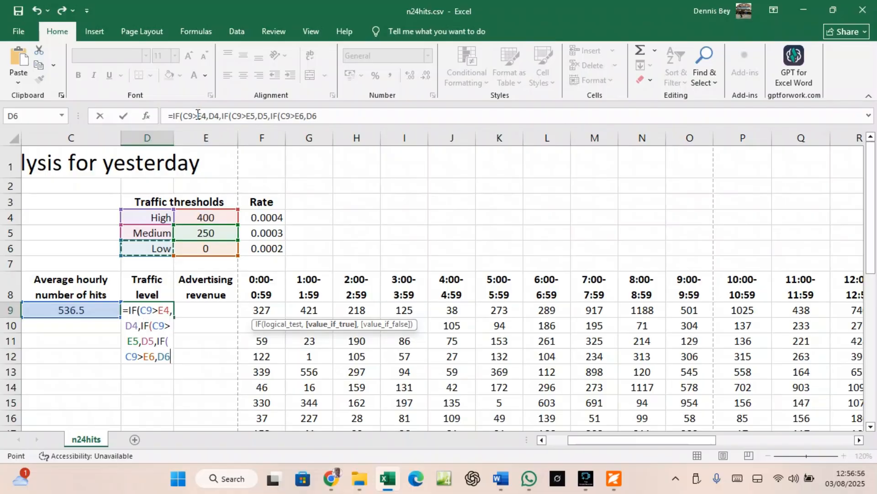
Make the E4:E6 and D4:D6 references in the D9 formula absolute, close all three IF functions and enter the formula.
{"action": "left_click_drag", "start_coordinate": [198, 114], "coordinate": [219, 116]}
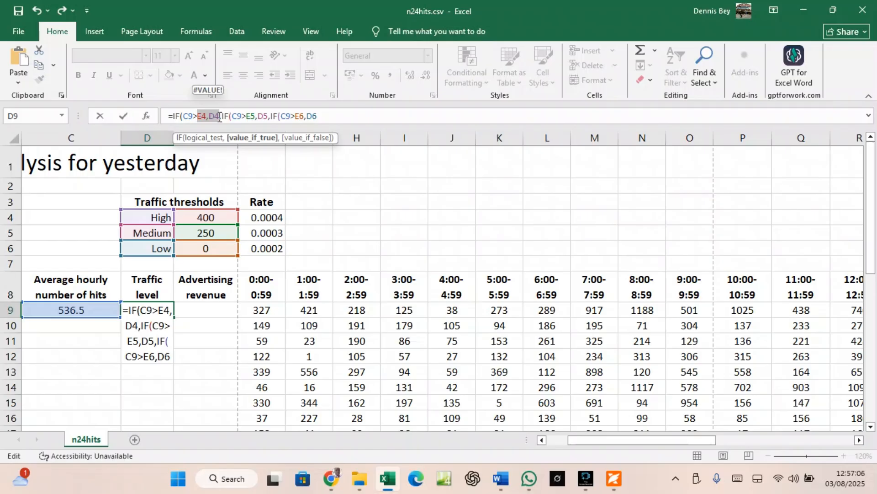
{"action": "key", "text": "F4"}
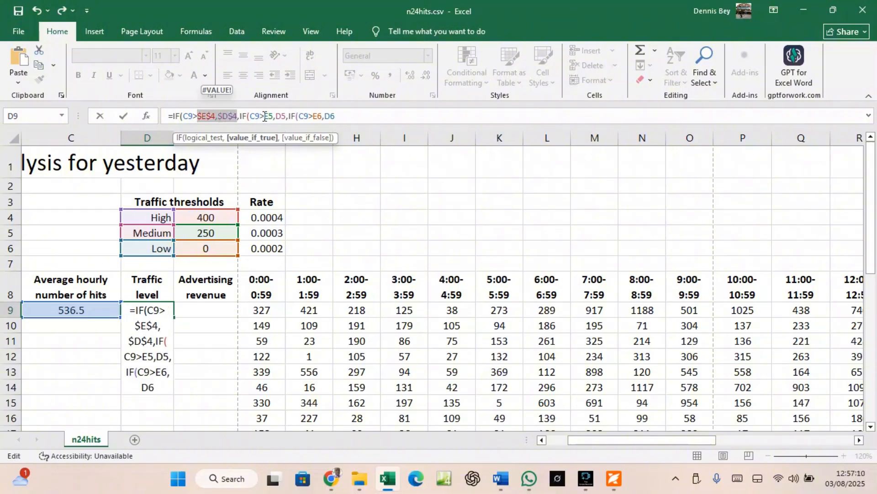
{"action": "left_click_drag", "start_coordinate": [264, 116], "coordinate": [287, 116]}
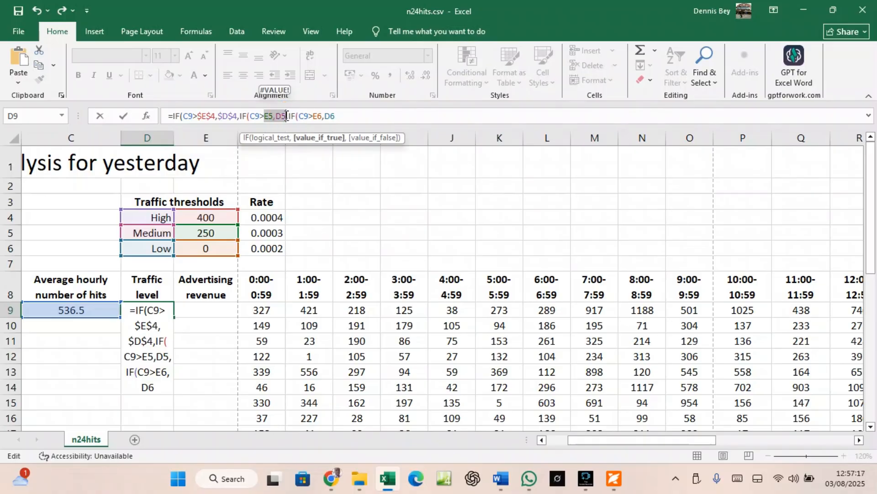
{"action": "key", "text": "F4"}
{"action": "left_click", "coordinate": [330, 112]}
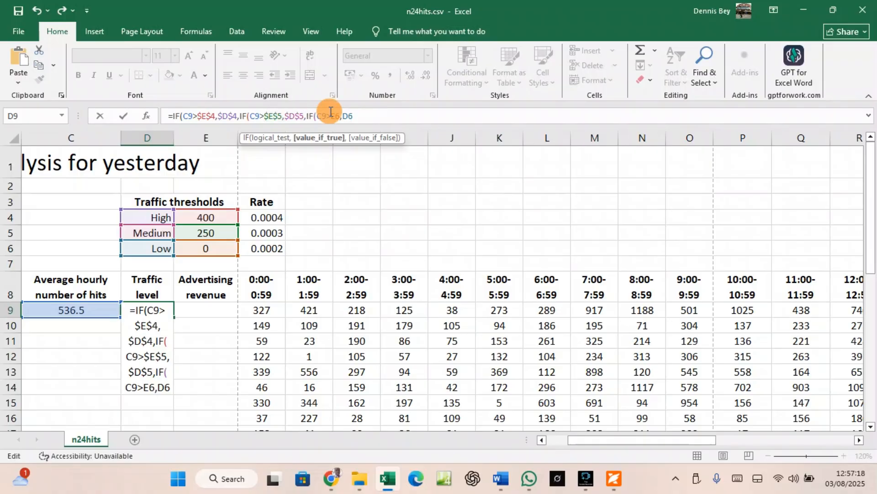
{"action": "left_click_drag", "start_coordinate": [330, 112], "coordinate": [352, 116]}
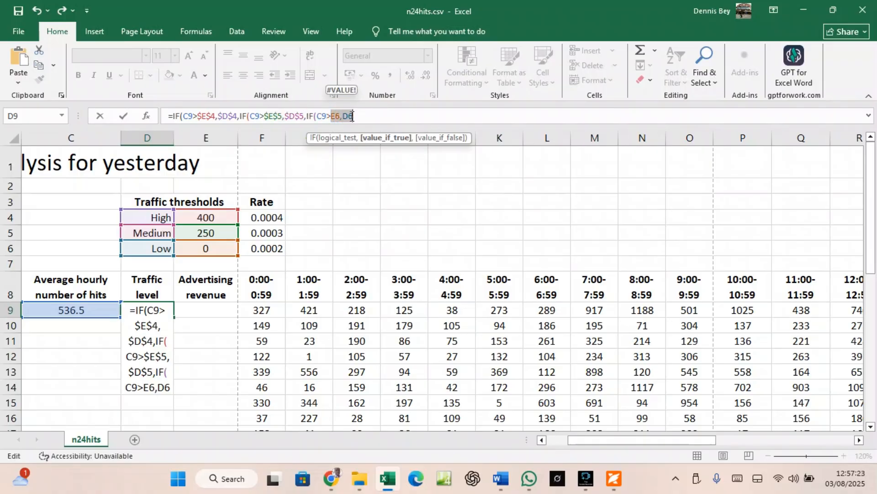
{"action": "key", "text": "F4"}
{"action": "left_click", "coordinate": [371, 116]}
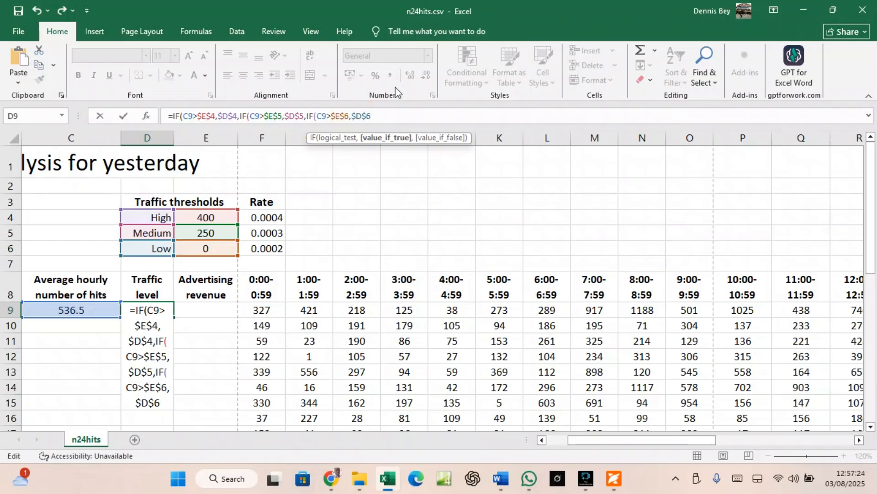
{"action": "type", "text": ")"}
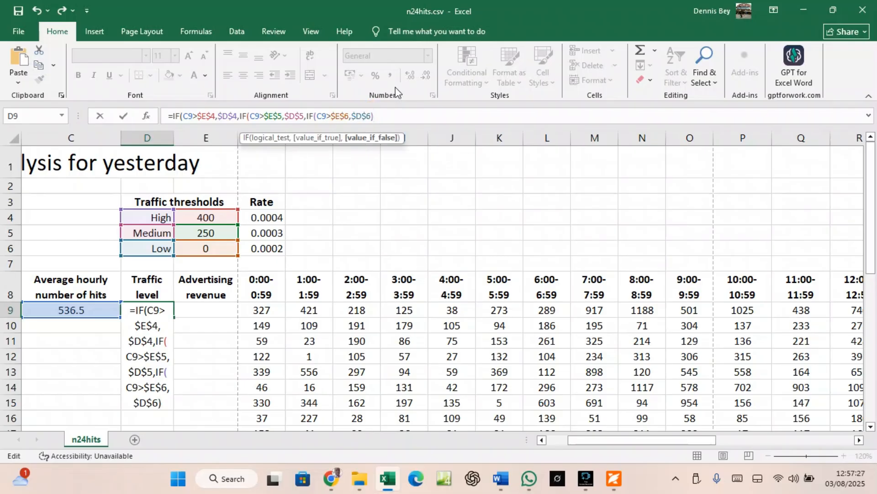
{"action": "type", "text": "))"}
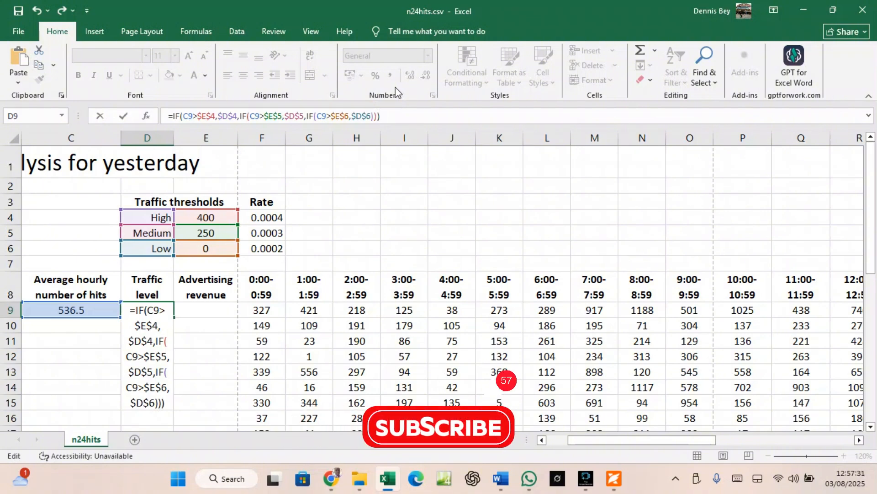
{"action": "key", "text": "Return"}
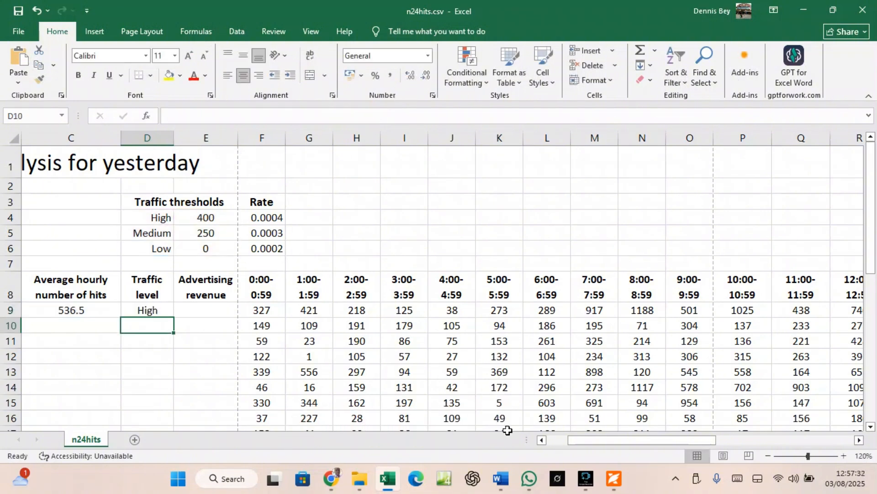
Check the traffic level in D9 by comparing the average in C9 with the threshold in E4 and its label in D4.
{"action": "left_click", "coordinate": [543, 441]}
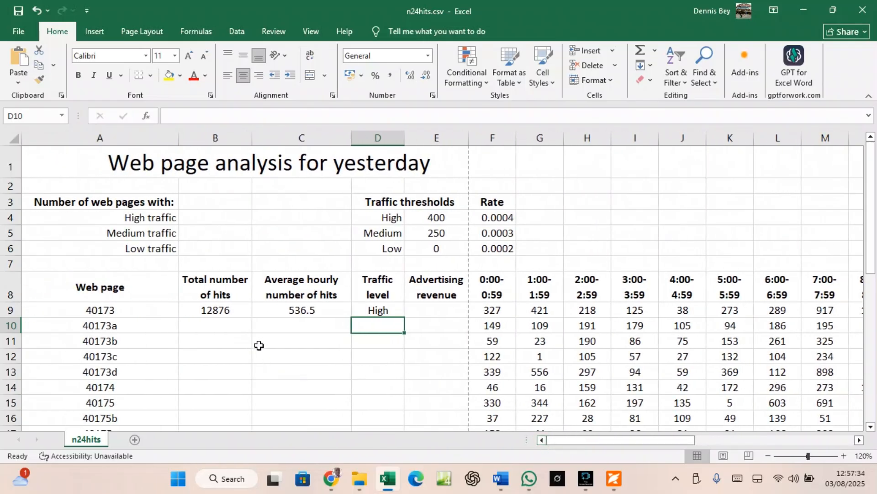
{"action": "left_click", "coordinate": [301, 314]}
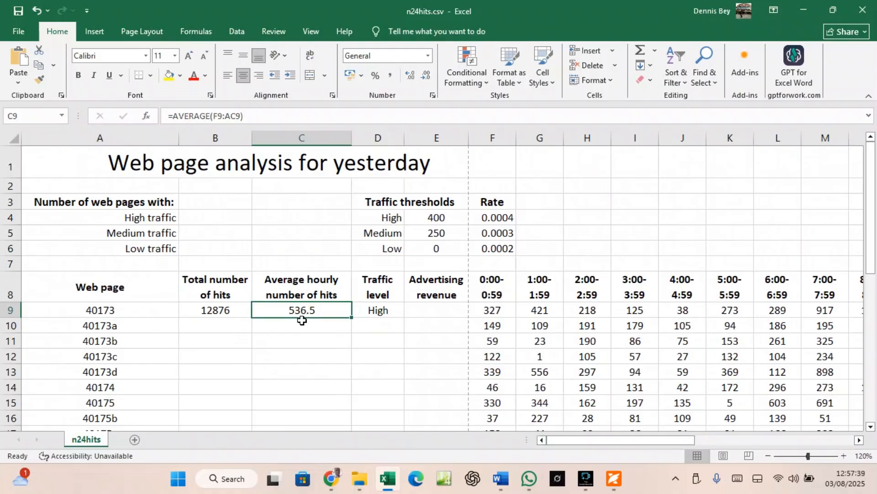
{"action": "left_click", "coordinate": [445, 215]}
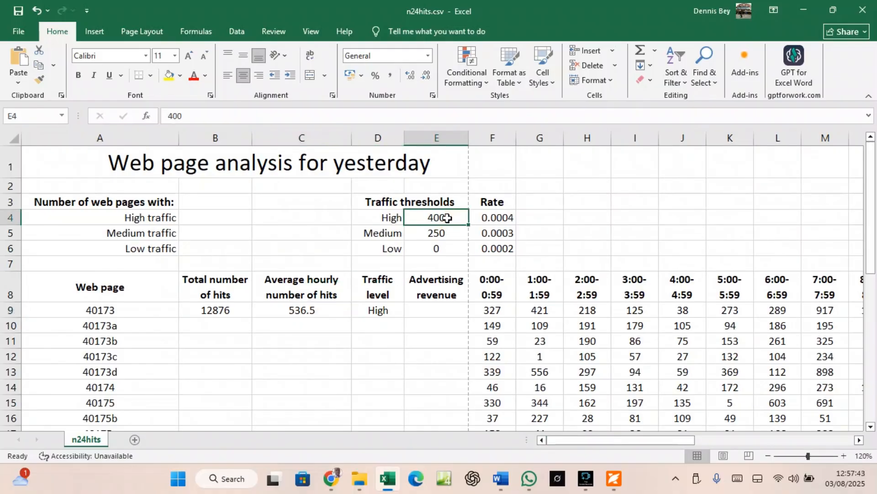
{"action": "left_click", "coordinate": [387, 219]}
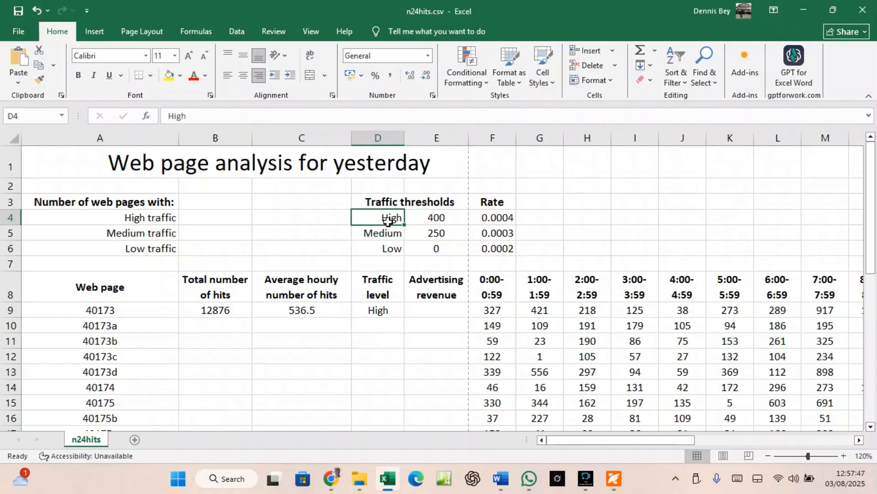
Fill the average formula from C9 down to C10 and the traffic level formula from D9 down to D10.
{"action": "left_click", "coordinate": [347, 308]}
{"action": "left_click_drag", "start_coordinate": [351, 317], "coordinate": [355, 333]}
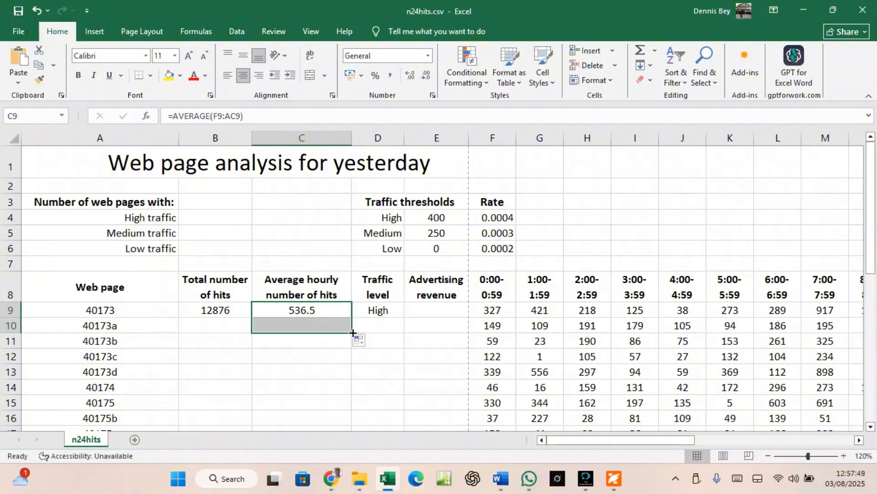
{"action": "left_click", "coordinate": [309, 332]}
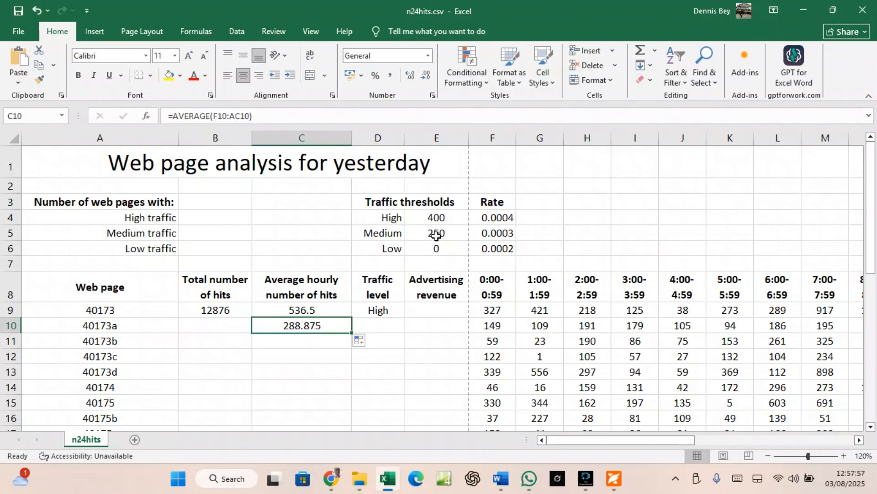
{"action": "left_click", "coordinate": [371, 310]}
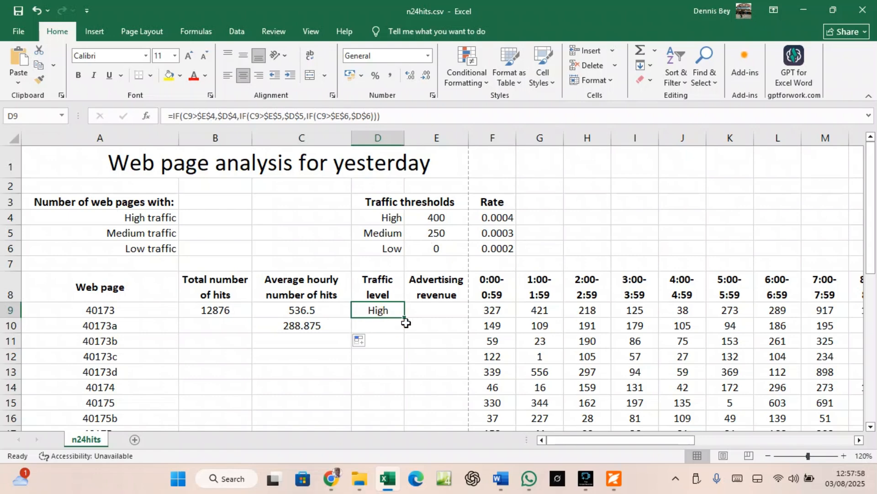
{"action": "left_click_drag", "start_coordinate": [405, 318], "coordinate": [403, 335]}
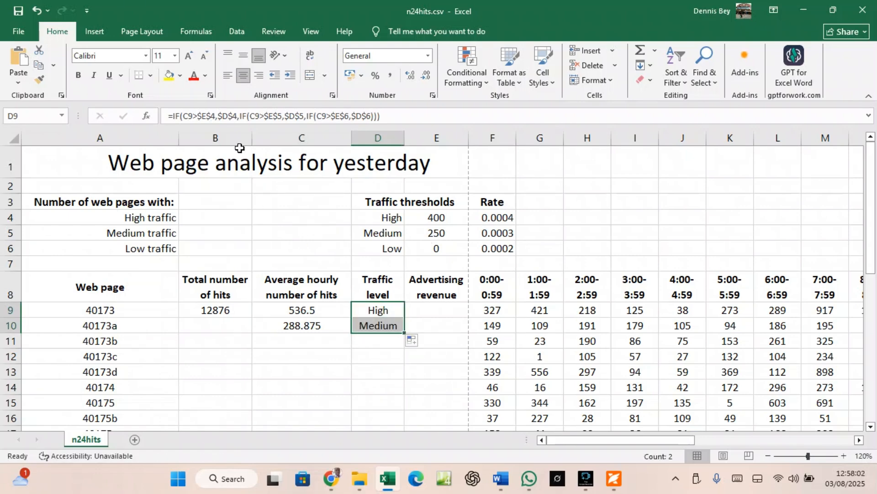
Review C9 and D9 against the traffic thresholds in D4:E6, and switch to the exam paper PDF in Foxit to read task 6.
{"action": "left_click", "coordinate": [299, 311]}
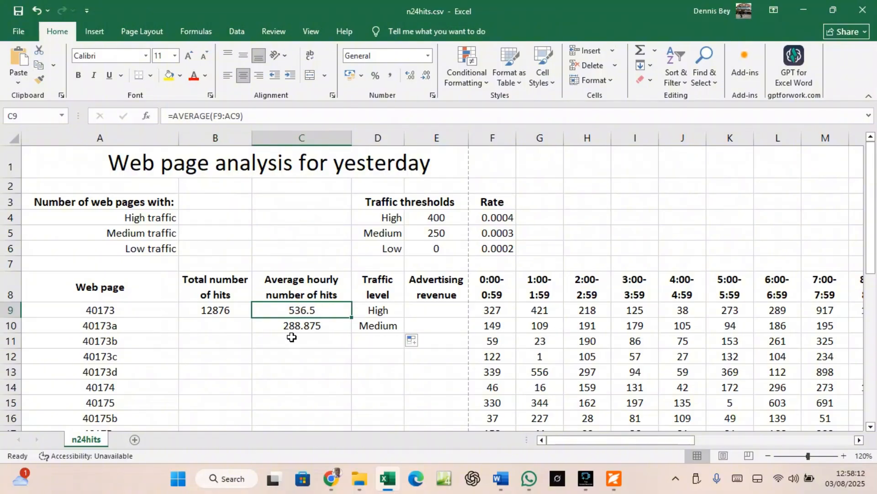
{"action": "left_click", "coordinate": [372, 307]}
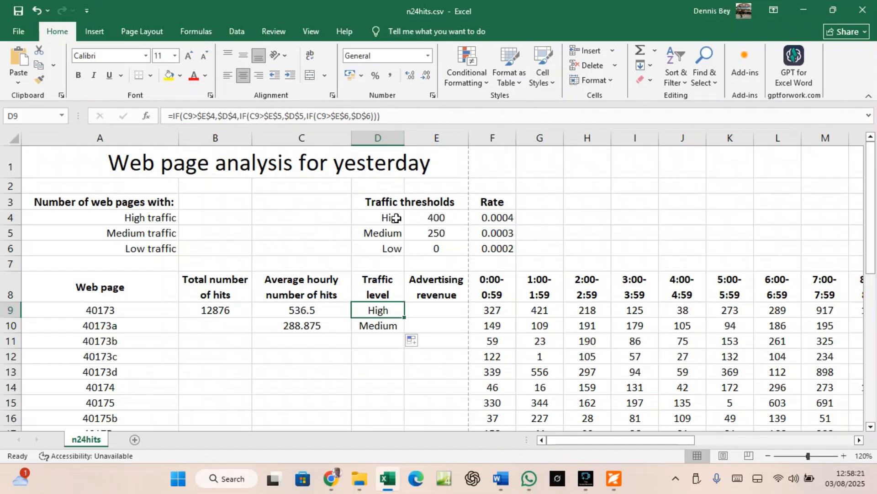
{"action": "left_click_drag", "start_coordinate": [399, 218], "coordinate": [417, 246]}
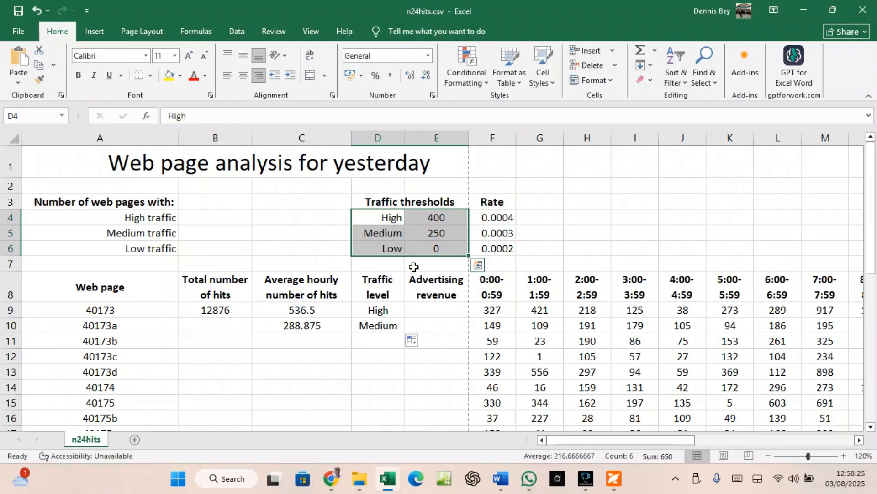
{"action": "left_click", "coordinate": [614, 478]}
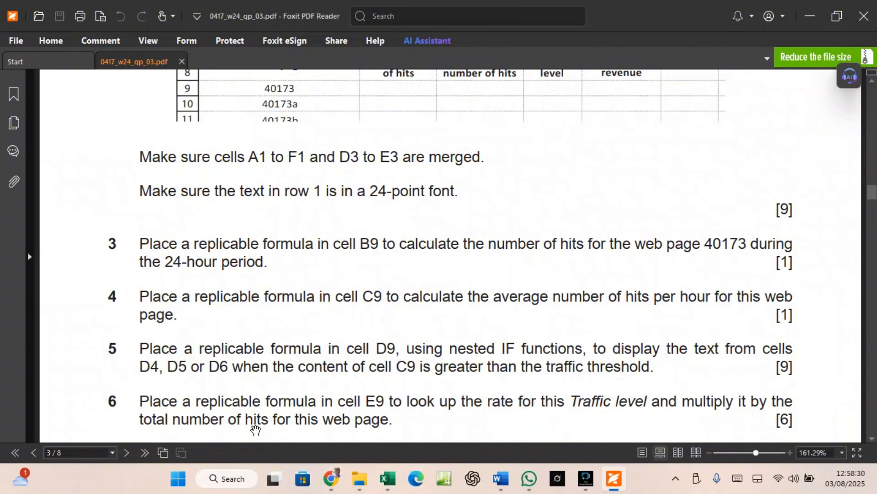
Read tasks 6 and 7 in the exam paper, switch to Excel, and compare the traffic levels in D9:D10 with the labels and rates in D4:F6.
{"action": "scroll", "coordinate": [260, 410], "scroll_direction": "down", "scroll_amount": 1}
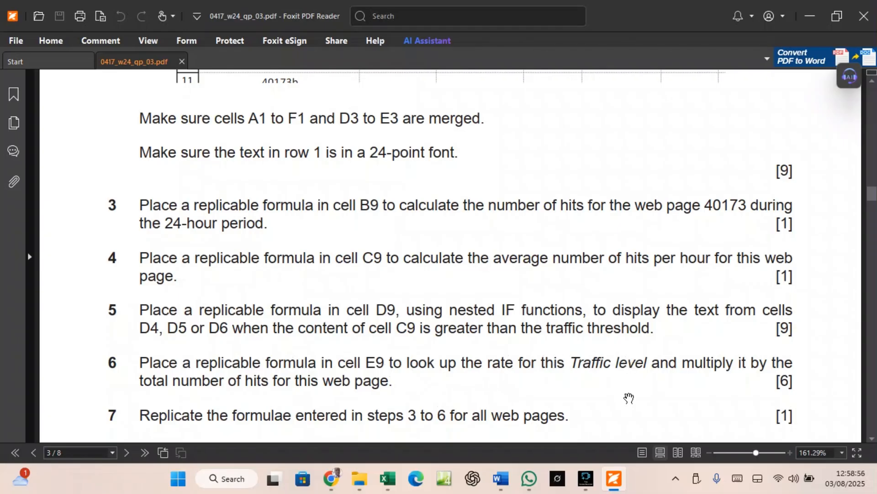
{"action": "left_click", "coordinate": [393, 486]}
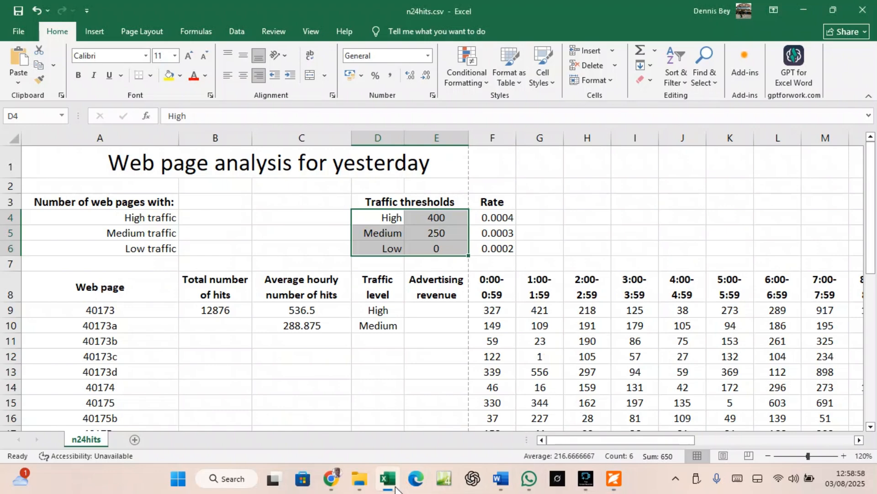
{"action": "left_click", "coordinate": [433, 314]}
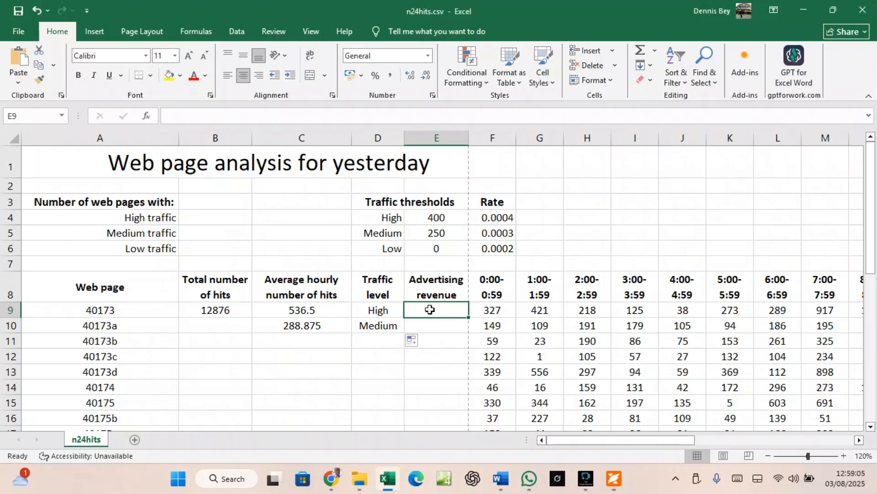
{"action": "left_click", "coordinate": [382, 311]}
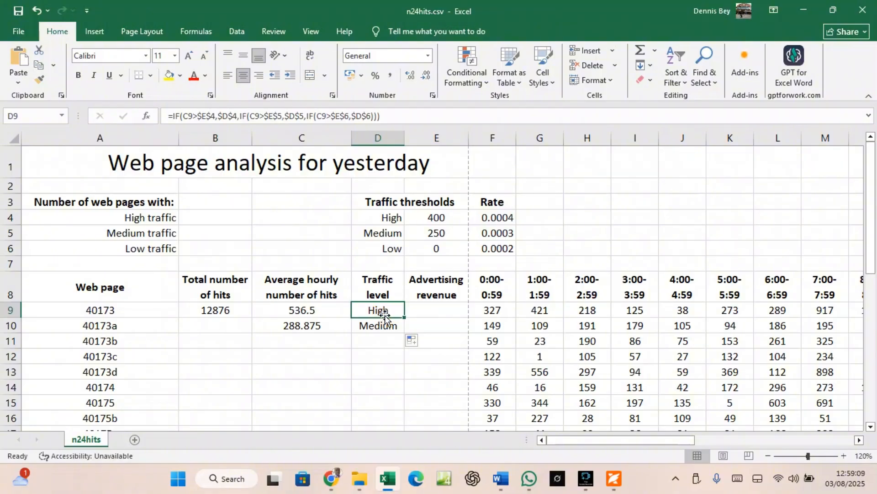
{"action": "left_click", "coordinate": [503, 218]}
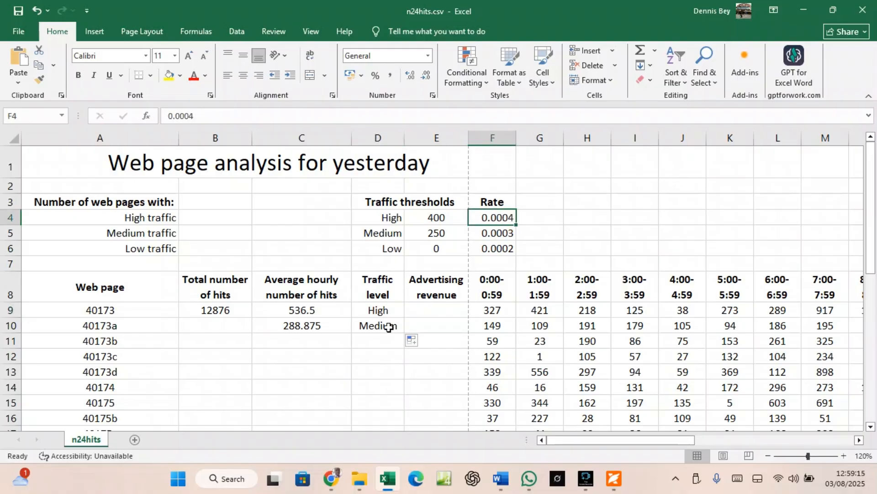
{"action": "left_click", "coordinate": [389, 327]}
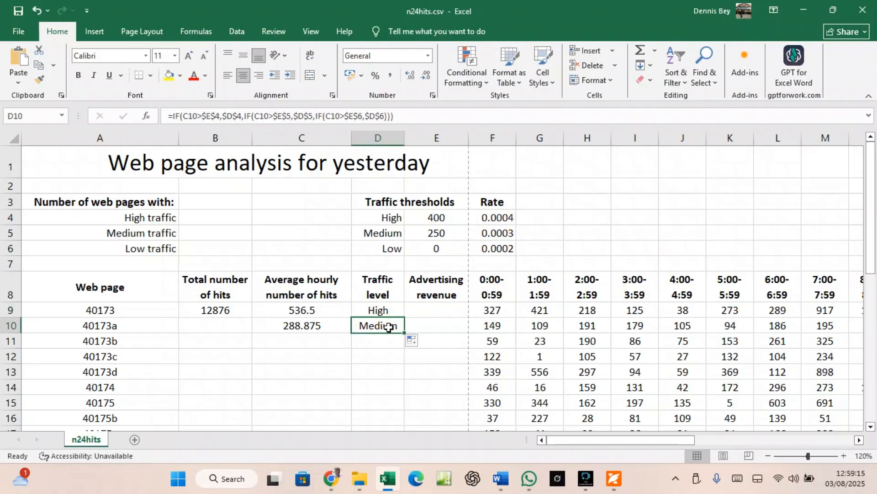
{"action": "left_click", "coordinate": [396, 233]}
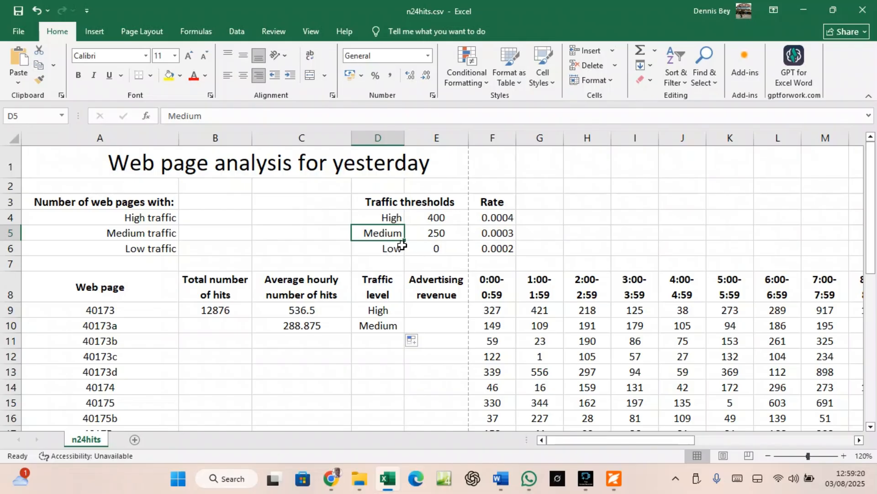
Clear the trial average and traffic level formulas from C10 and D10.
{"action": "left_click", "coordinate": [426, 308]}
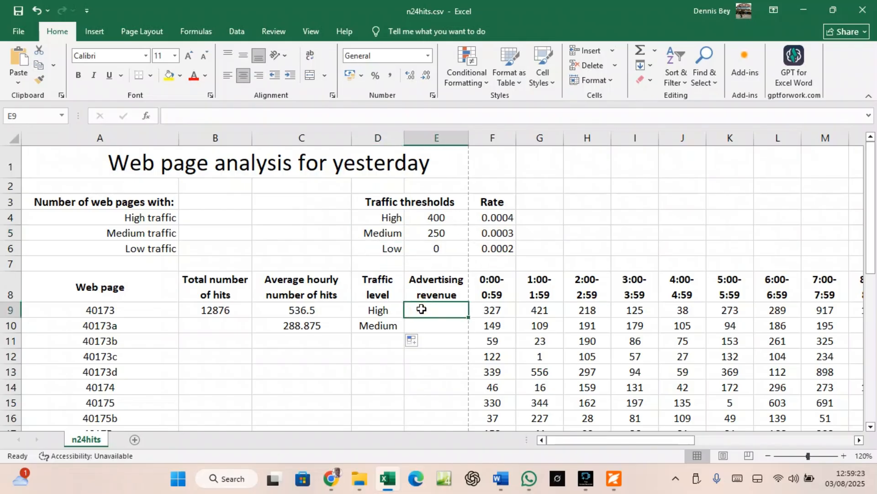
{"action": "left_click_drag", "start_coordinate": [307, 331], "coordinate": [362, 328]}
{"action": "key", "text": "Delete"}
{"action": "left_click", "coordinate": [426, 298]}
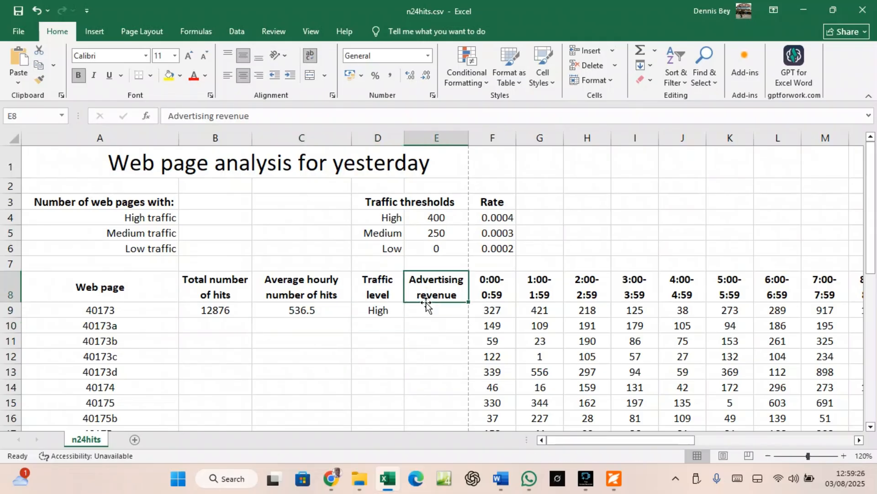
Start a VLOOKUP function in E9 with the traffic level in D9 as the lookup value.
{"action": "left_click", "coordinate": [425, 305]}
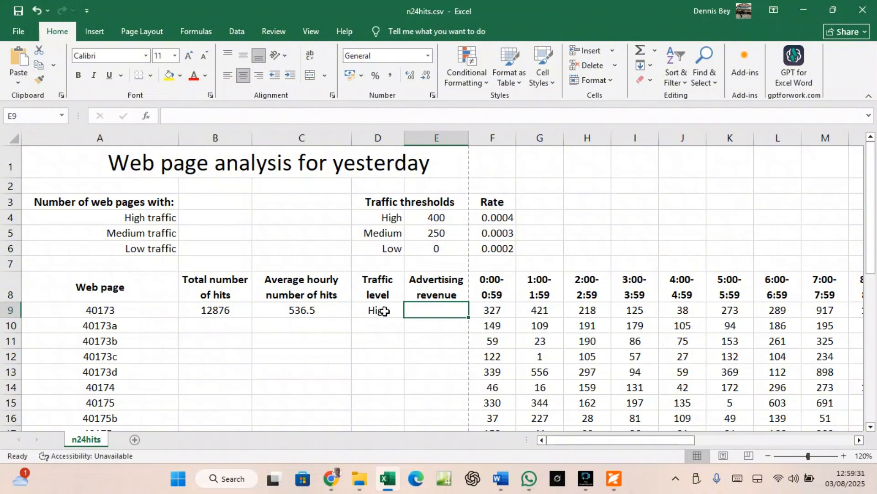
{"action": "left_click", "coordinate": [146, 115]}
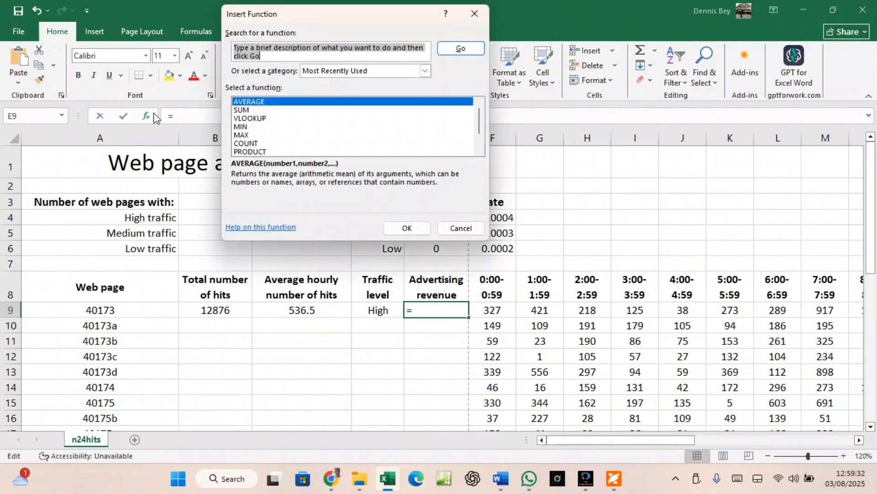
{"action": "left_click", "coordinate": [250, 117]}
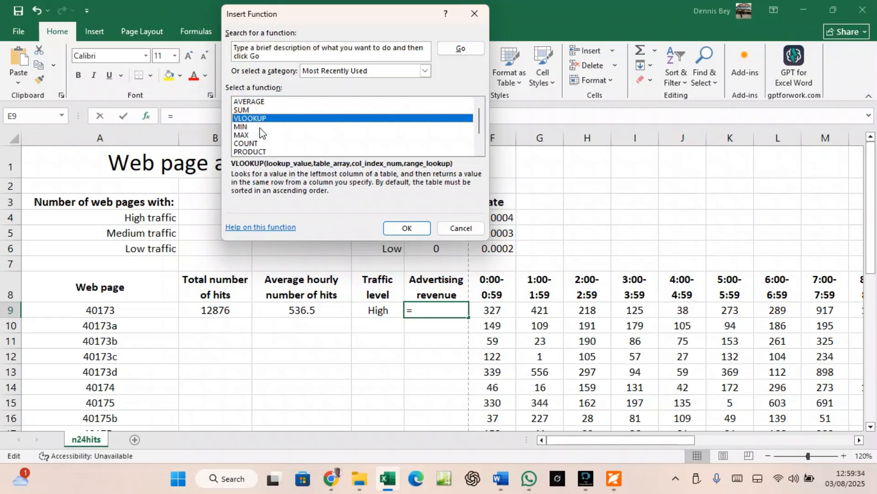
{"action": "left_click", "coordinate": [407, 228]}
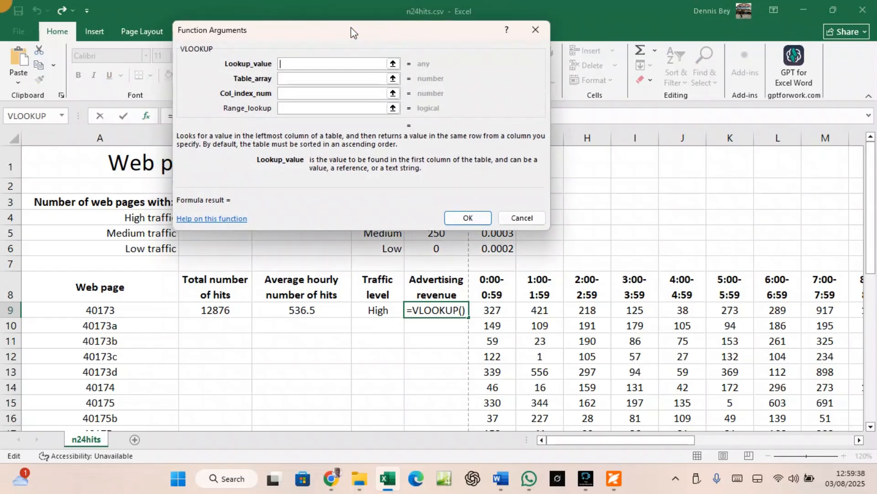
{"action": "left_click_drag", "start_coordinate": [351, 27], "coordinate": [640, 17]}
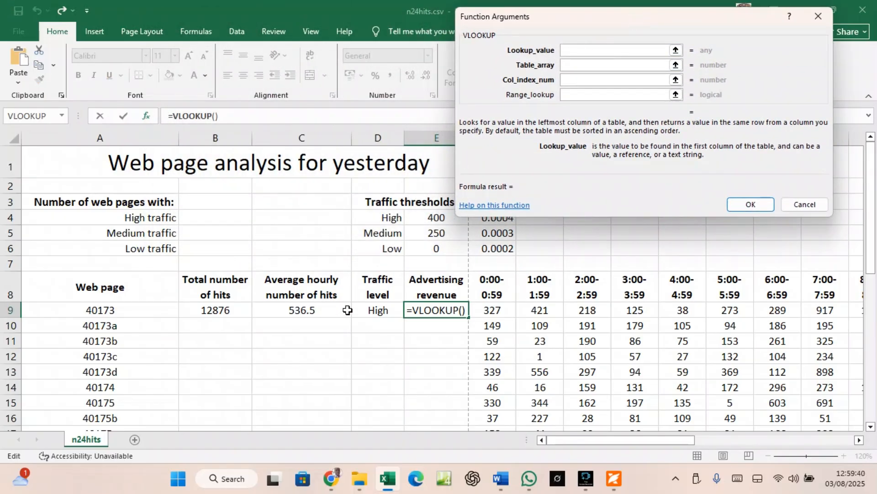
{"action": "left_click", "coordinate": [367, 309]}
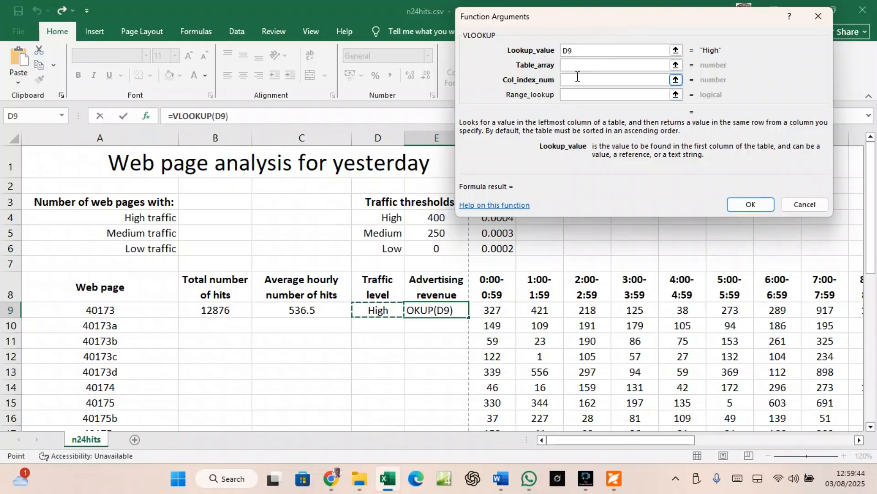
Set the VLOOKUP table array to D4:F6 and make the range absolute as $D$4:$F$6.
{"action": "left_click_drag", "start_coordinate": [606, 12], "coordinate": [674, 15]}
{"action": "left_click", "coordinate": [632, 69]}
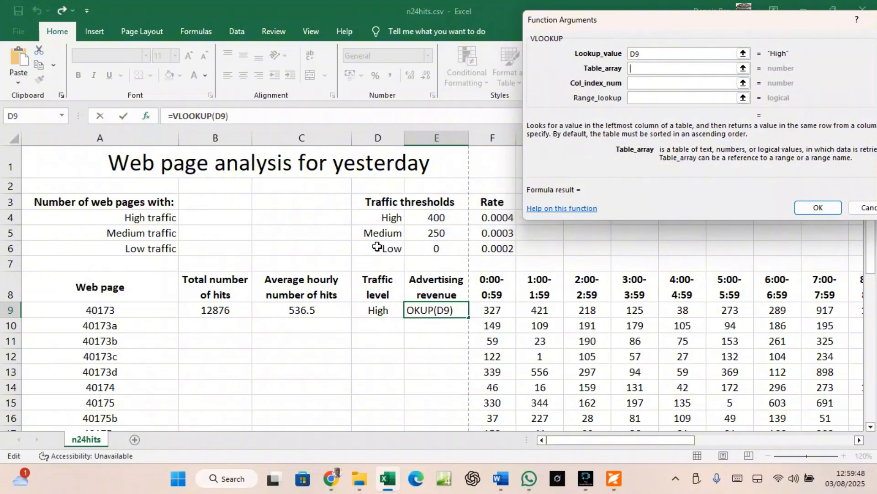
{"action": "left_click_drag", "start_coordinate": [384, 219], "coordinate": [486, 254]}
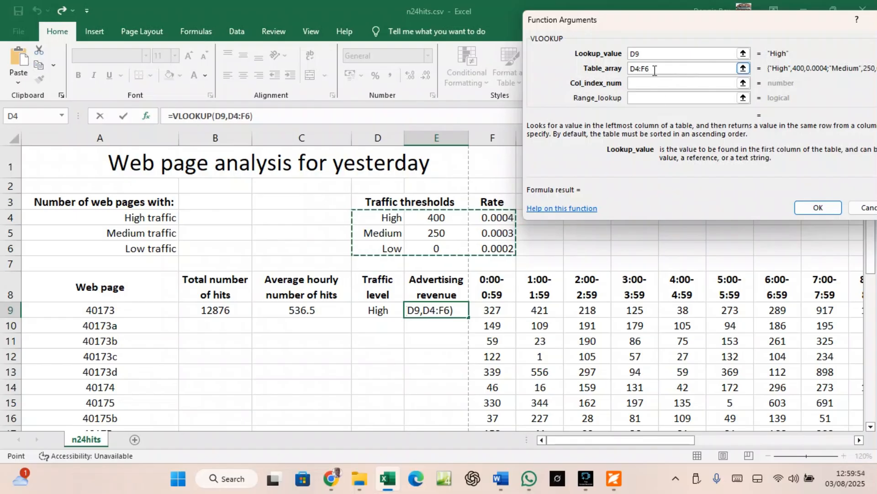
{"action": "left_click_drag", "start_coordinate": [652, 69], "coordinate": [629, 70]}
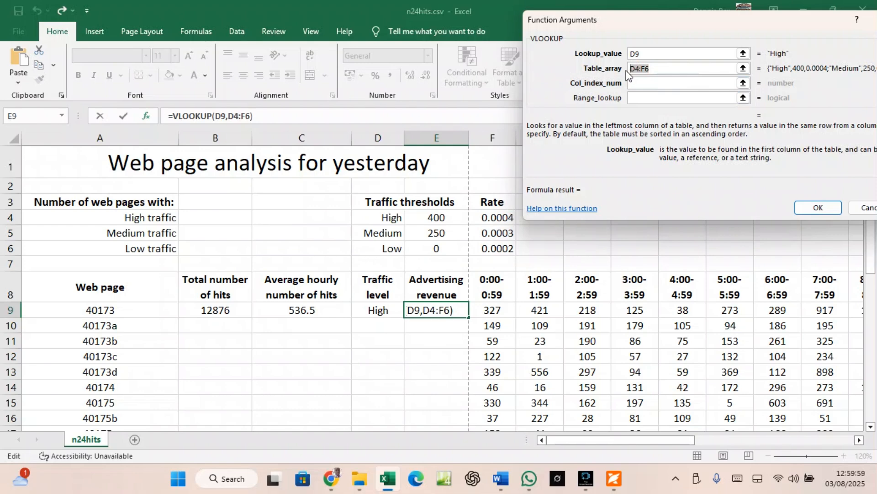
{"action": "key", "text": "F4"}
Set the VLOOKUP column index to 3 and the range lookup to 0, and enter the function in E9.
{"action": "left_click", "coordinate": [638, 83]}
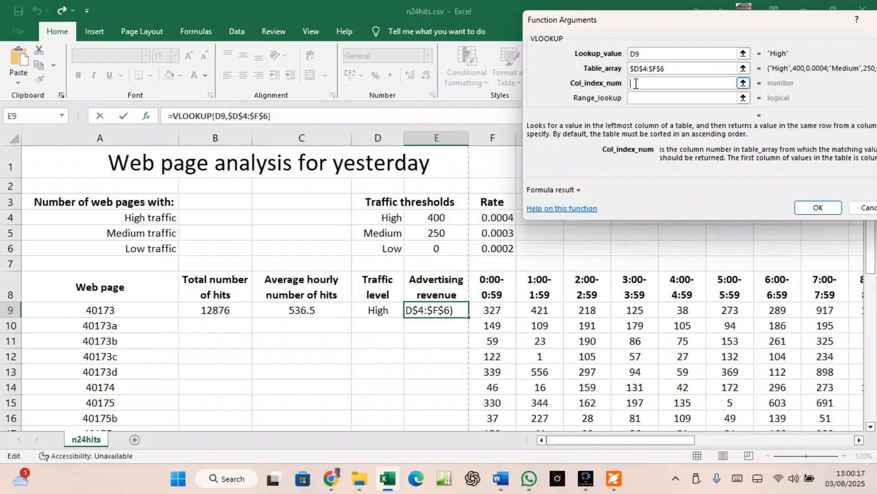
{"action": "type", "text": "3"}
{"action": "left_click", "coordinate": [633, 100]}
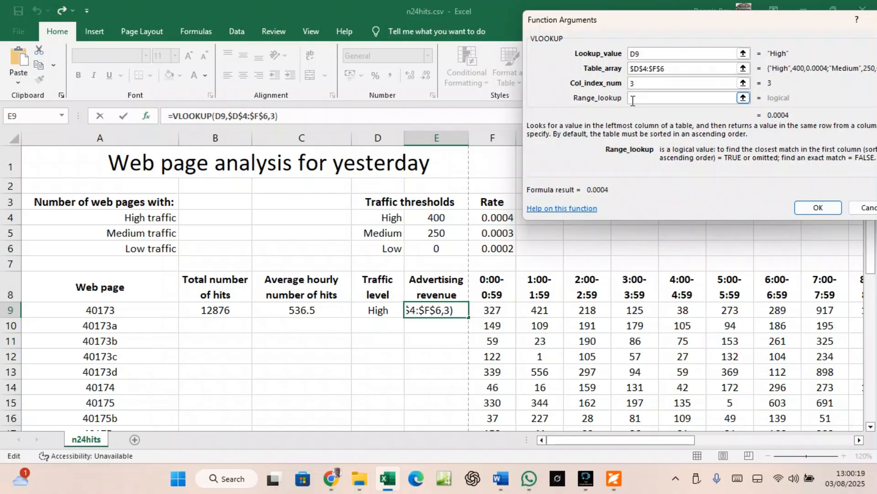
{"action": "type", "text": "0"}
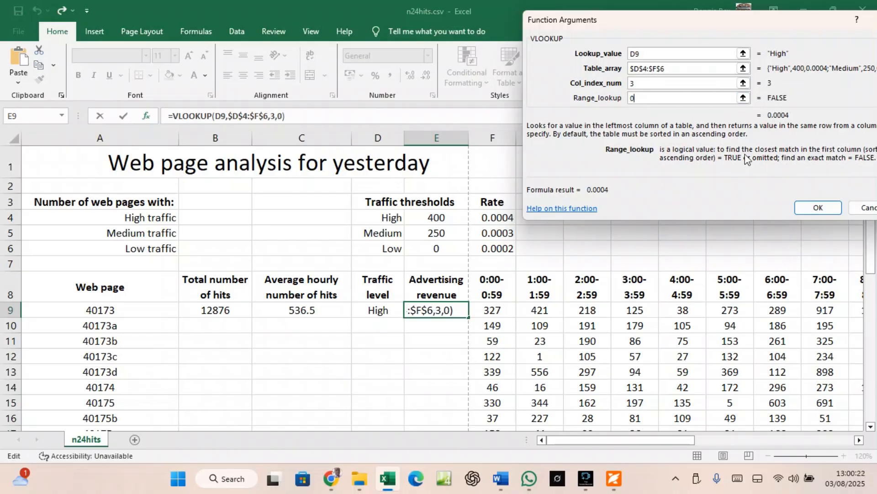
{"action": "left_click", "coordinate": [813, 208]}
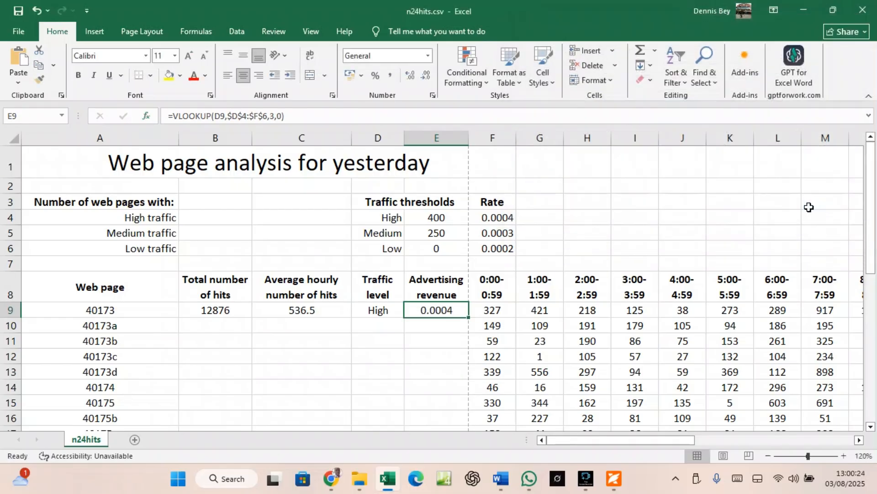
Fill the average formula from C9 down to C10 and the nested IF formula from D9 down to D10.
{"action": "left_click", "coordinate": [381, 313]}
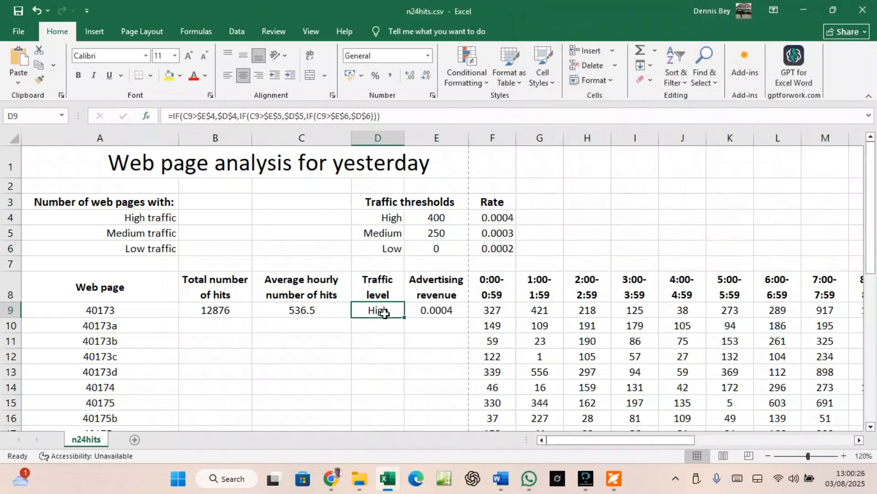
{"action": "left_click", "coordinate": [436, 306]}
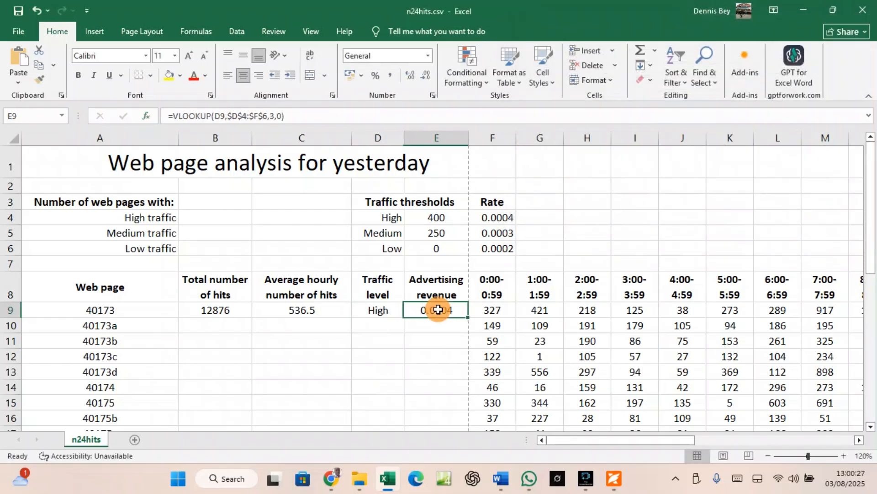
{"action": "left_click", "coordinate": [396, 315]}
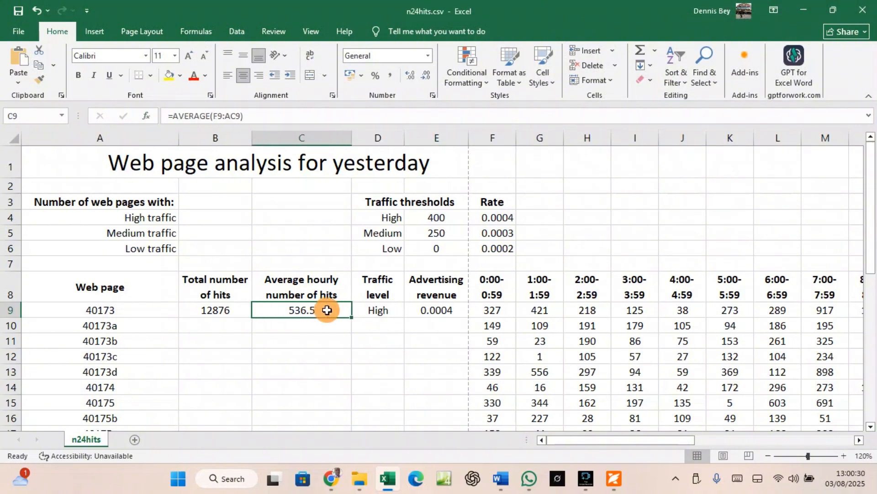
{"action": "left_click", "coordinate": [325, 311]}
{"action": "left_click_drag", "start_coordinate": [351, 316], "coordinate": [352, 334]}
{"action": "left_click", "coordinate": [382, 311]}
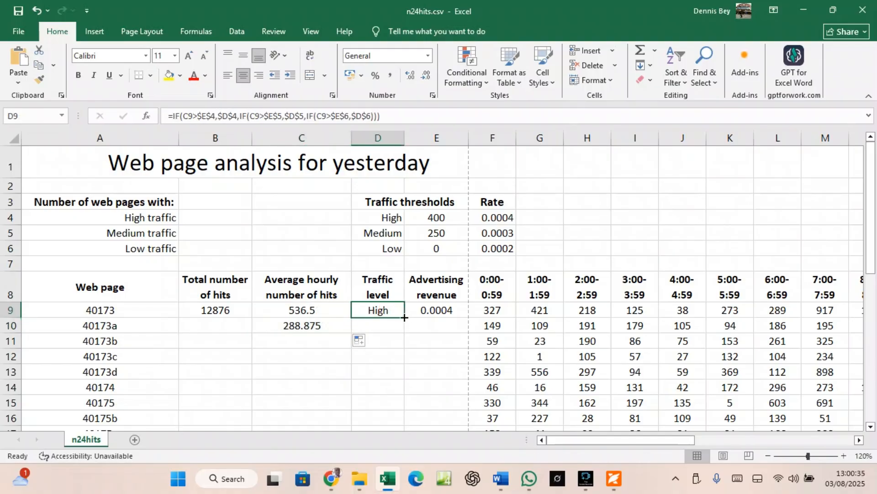
{"action": "left_click_drag", "start_coordinate": [405, 317], "coordinate": [402, 334]}
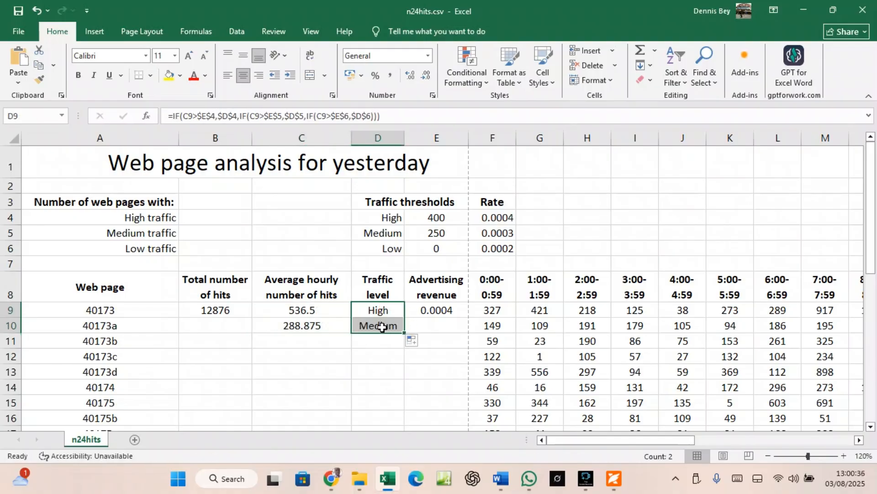
Check the traffic level in D10 and fill the VLOOKUP formula from E9 down to E10.
{"action": "left_click", "coordinate": [382, 327]}
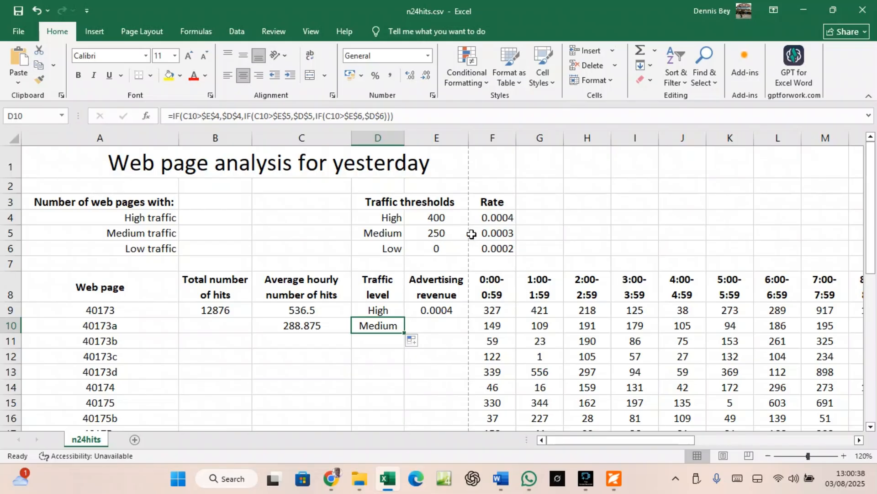
{"action": "left_click", "coordinate": [460, 311]}
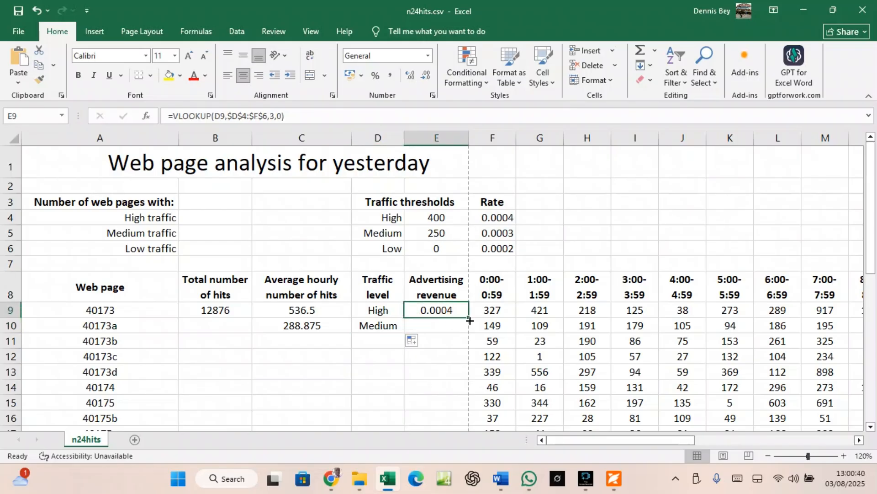
{"action": "left_click_drag", "start_coordinate": [467, 318], "coordinate": [465, 337]}
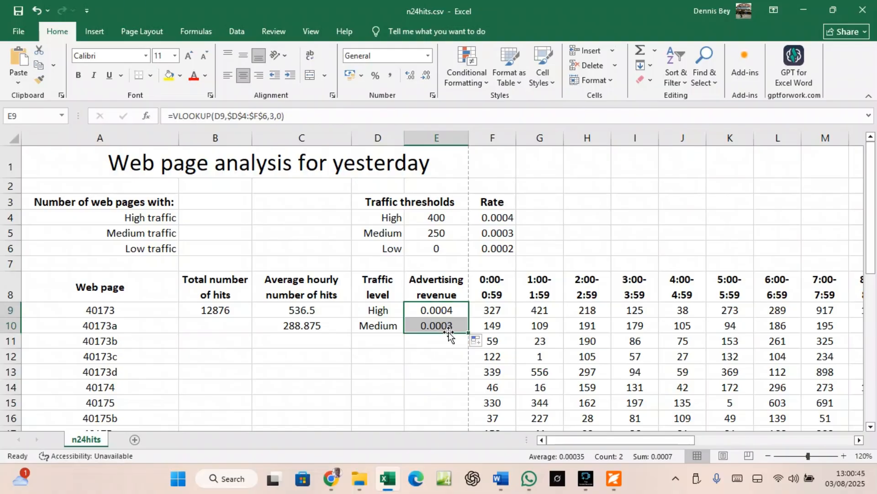
Check the total hits formula in B9, reread tasks 6 to 8 in the Foxit exam paper, and return to the Excel worksheet.
{"action": "left_click", "coordinate": [203, 313]}
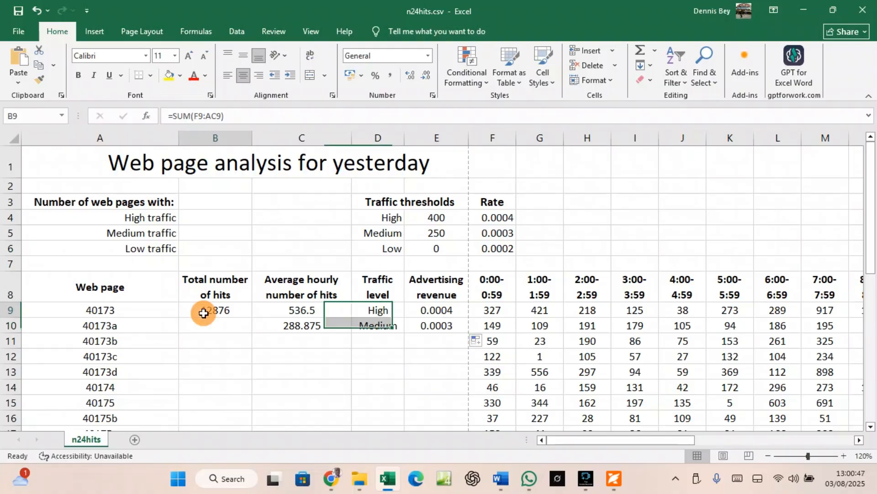
{"action": "left_click", "coordinate": [620, 483]}
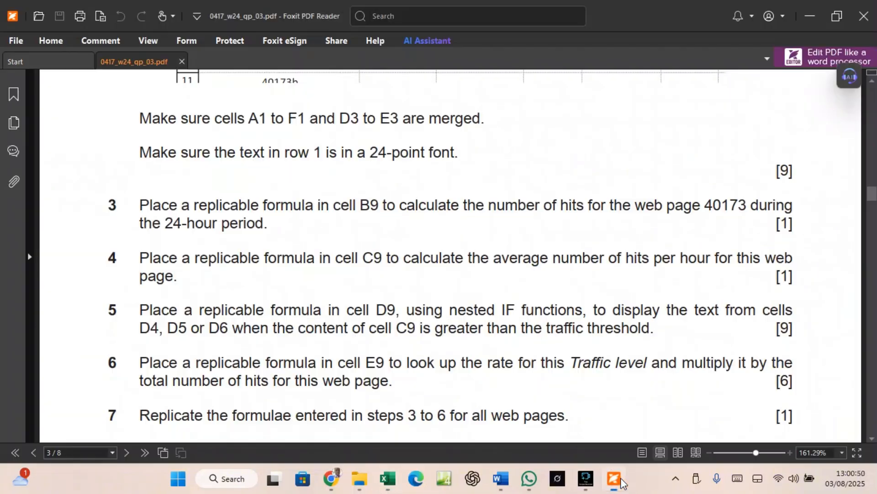
{"action": "scroll", "coordinate": [279, 374], "scroll_direction": "down", "scroll_amount": 1}
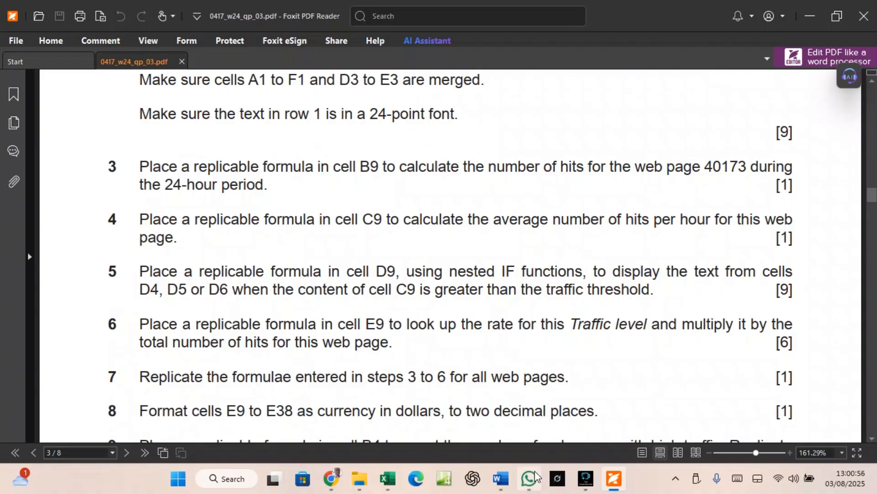
{"action": "mouse_move", "coordinate": [532, 480]}
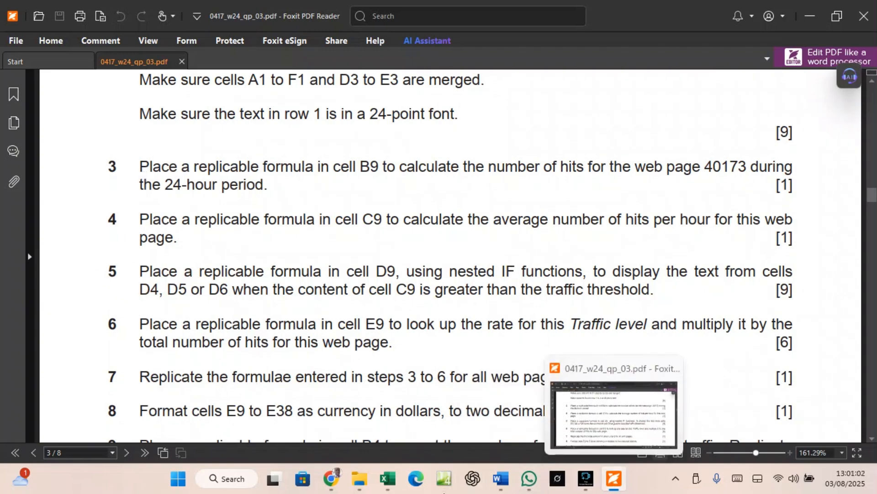
{"action": "left_click", "coordinate": [388, 479]}
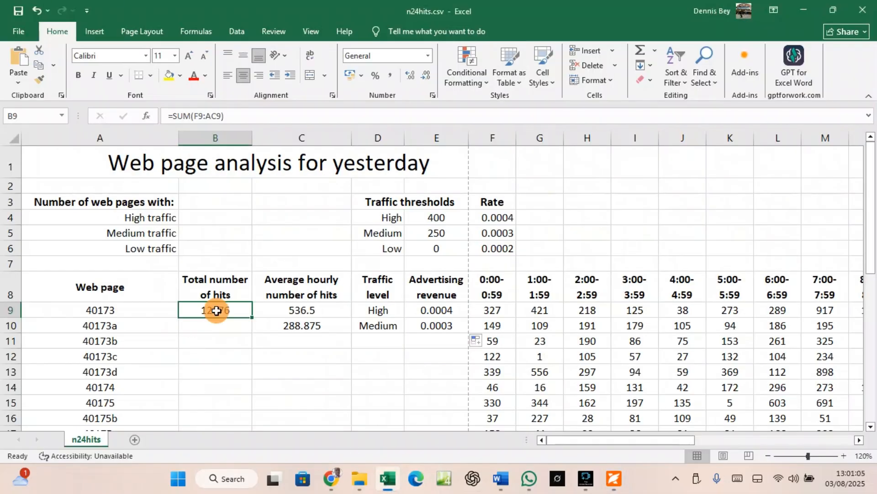
Fill the total hits formula from B9 and the average formula from C10 down to row 38.
{"action": "double_click", "coordinate": [251, 319]}
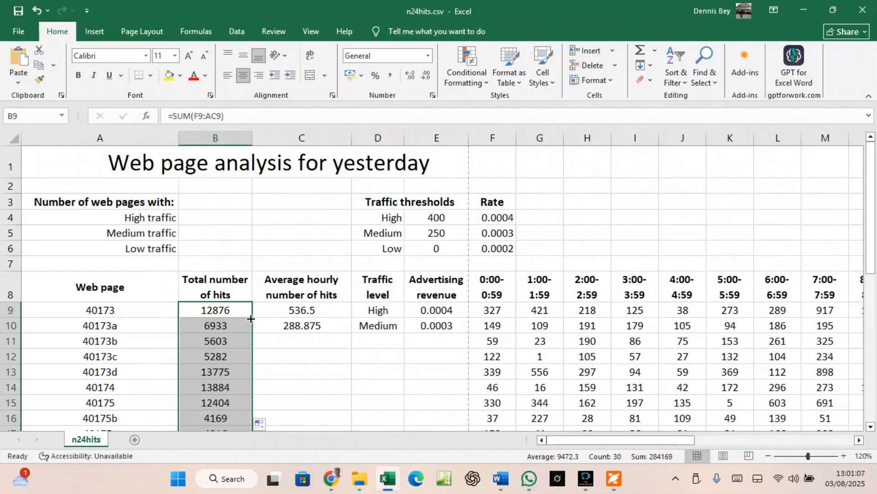
{"action": "left_click", "coordinate": [330, 332]}
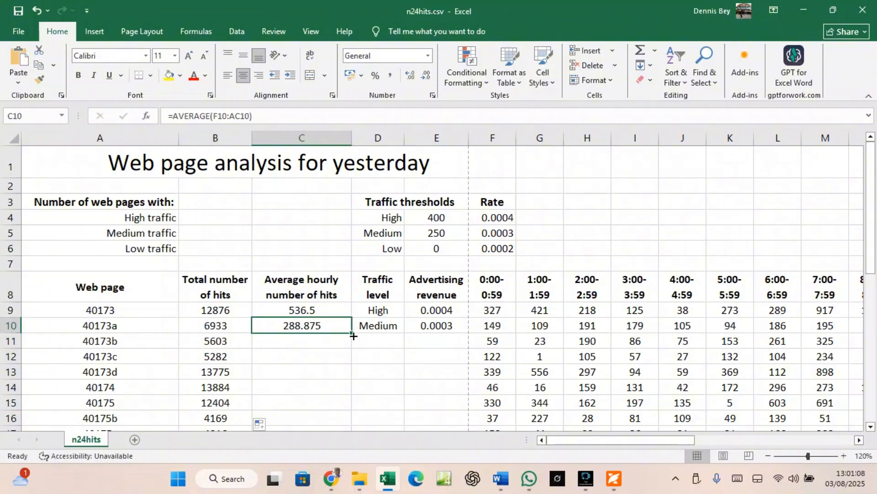
{"action": "double_click", "coordinate": [352, 336]}
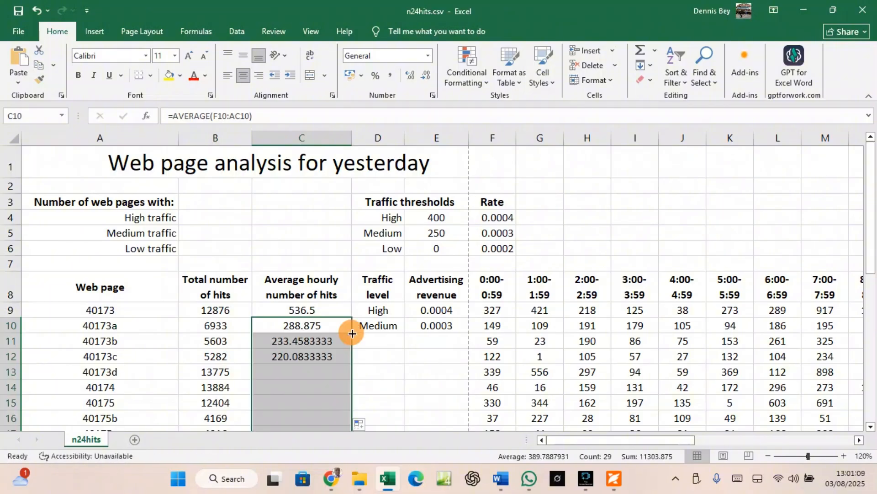
Fill the nested IF traffic level formula from D10 down to D38 and check the column to its end.
{"action": "left_click", "coordinate": [385, 326]}
{"action": "double_click", "coordinate": [404, 332]}
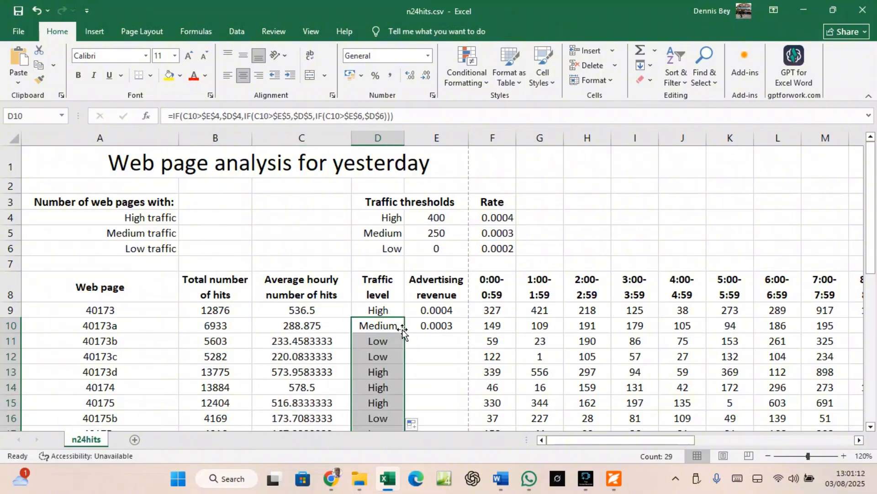
{"action": "scroll", "coordinate": [402, 329], "scroll_direction": "down", "scroll_amount": 7}
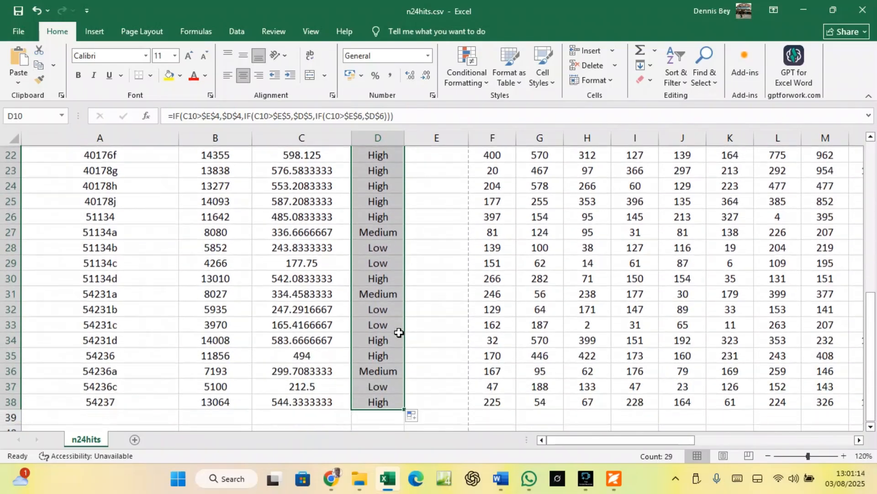
{"action": "scroll", "coordinate": [398, 329], "scroll_direction": "up", "scroll_amount": 7}
Try filling the VLOOKUP formula from E10 down to E38, and clear the range E10:E38.
{"action": "left_click", "coordinate": [443, 327]}
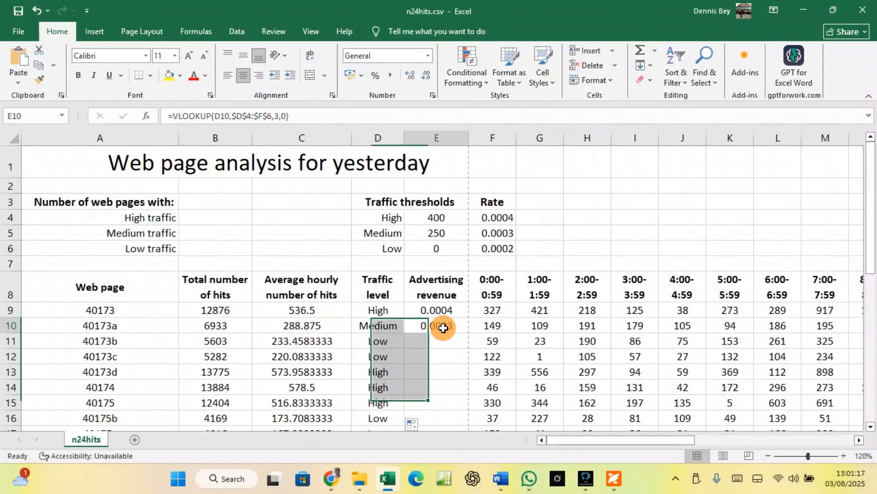
{"action": "double_click", "coordinate": [468, 333]}
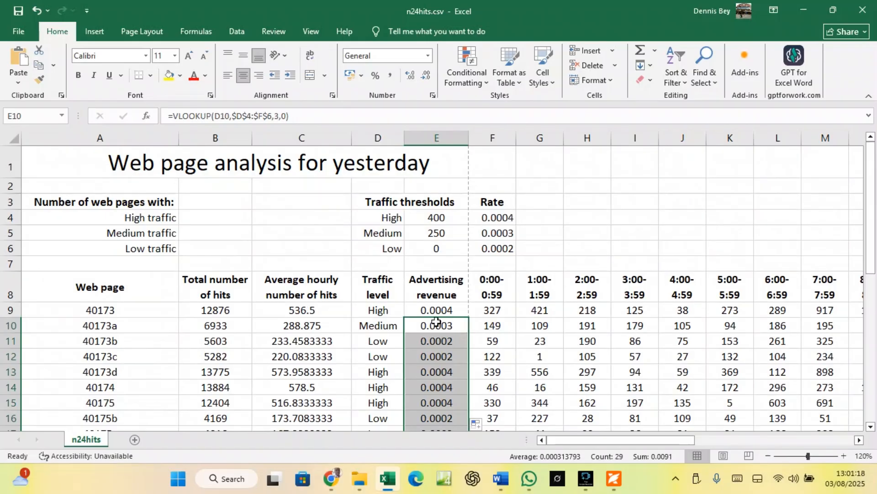
{"action": "left_click", "coordinate": [420, 331]}
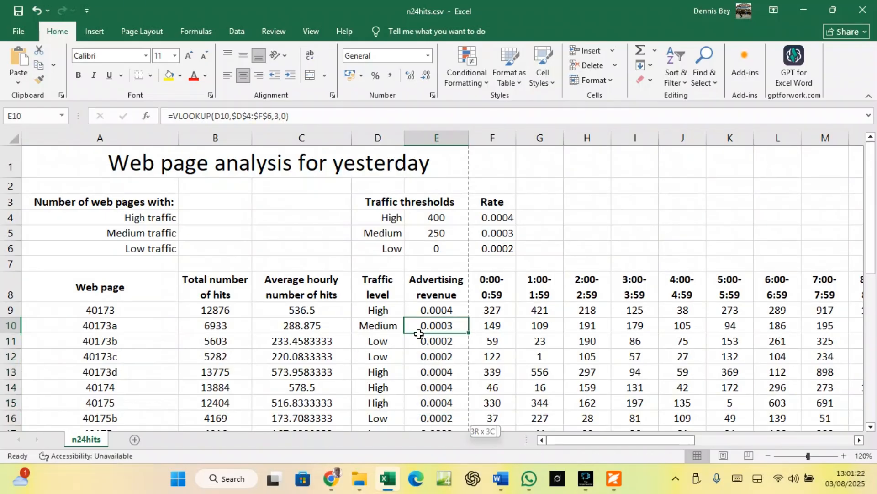
{"action": "key", "text": "ctrl+shift+Down"}
{"action": "key", "text": "Delete"}
{"action": "scroll", "coordinate": [419, 335], "scroll_direction": "up", "scroll_amount": 6}
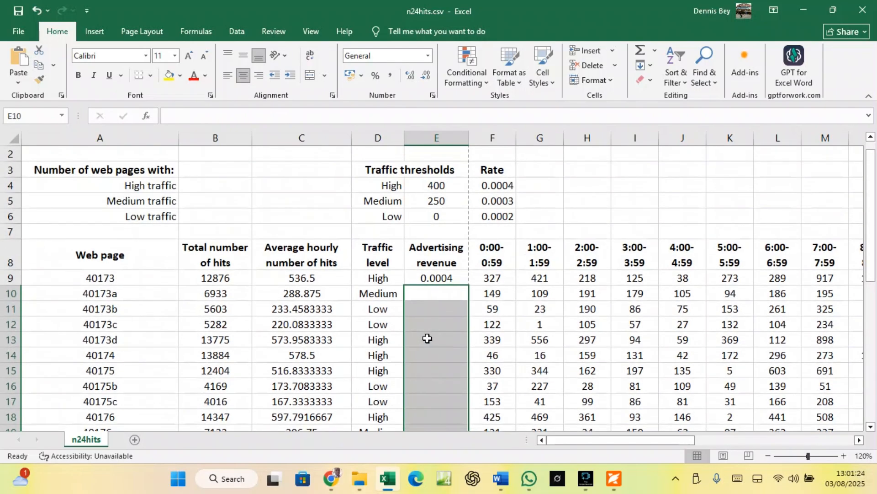
Multiply the VLOOKUP in E9 by the total hits in B9, as task 6 in the Foxit exam paper asks, and fill it down to E38.
{"action": "left_click", "coordinate": [453, 278]}
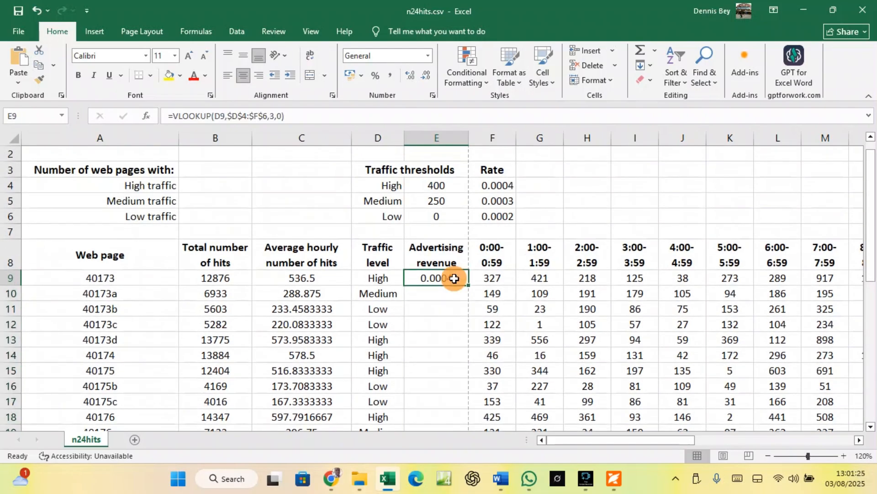
{"action": "left_click", "coordinate": [617, 488]}
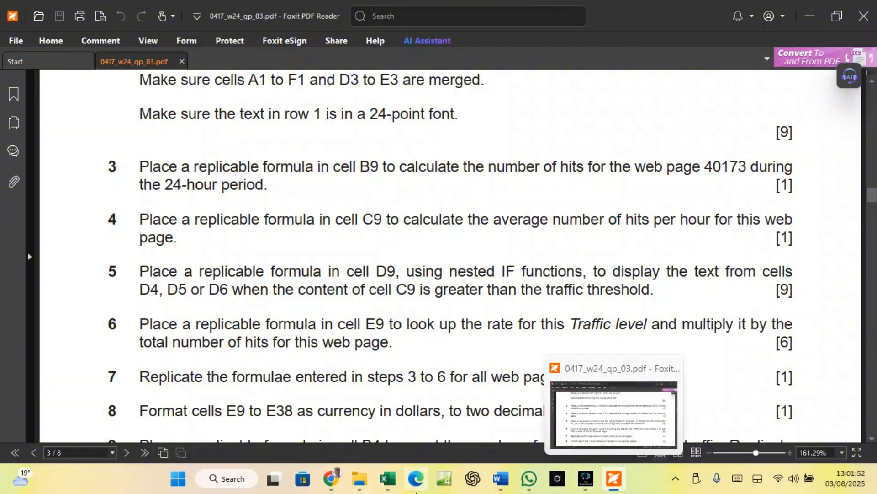
{"action": "left_click", "coordinate": [392, 482]}
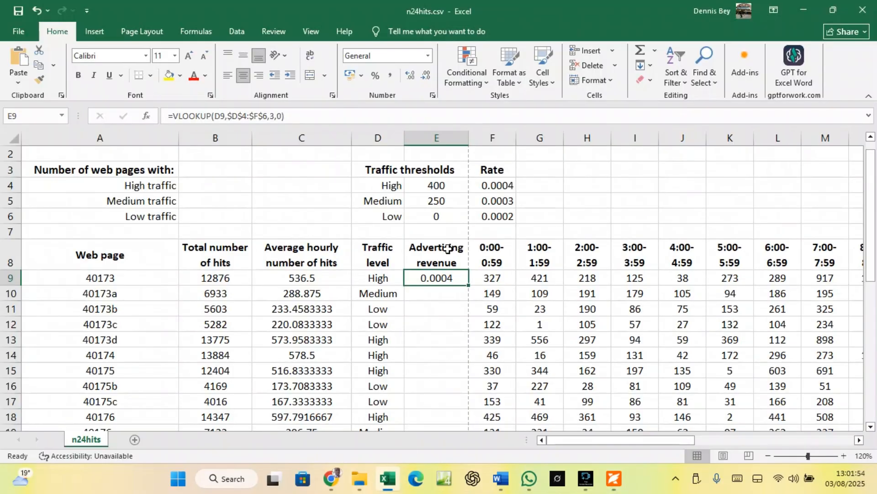
{"action": "left_click", "coordinate": [295, 115]}
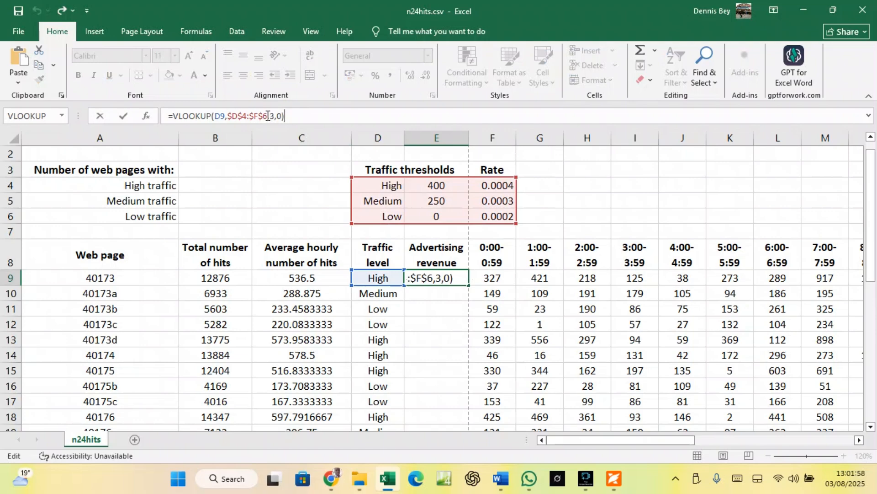
{"action": "type", "text": "*"}
{"action": "left_click", "coordinate": [214, 277]}
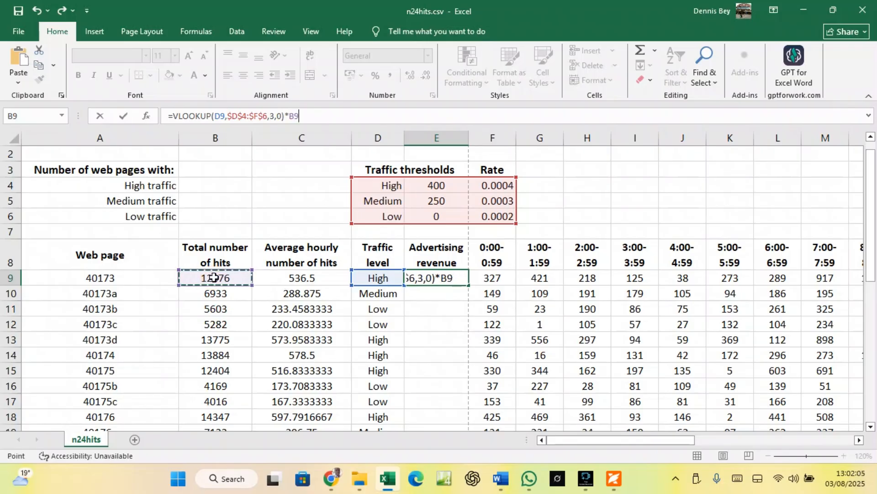
{"action": "key", "text": "Return"}
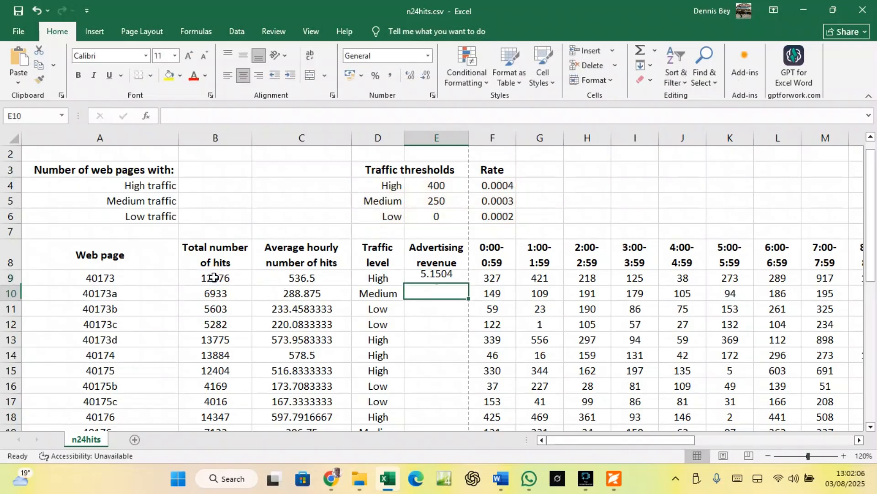
{"action": "left_click", "coordinate": [440, 277]}
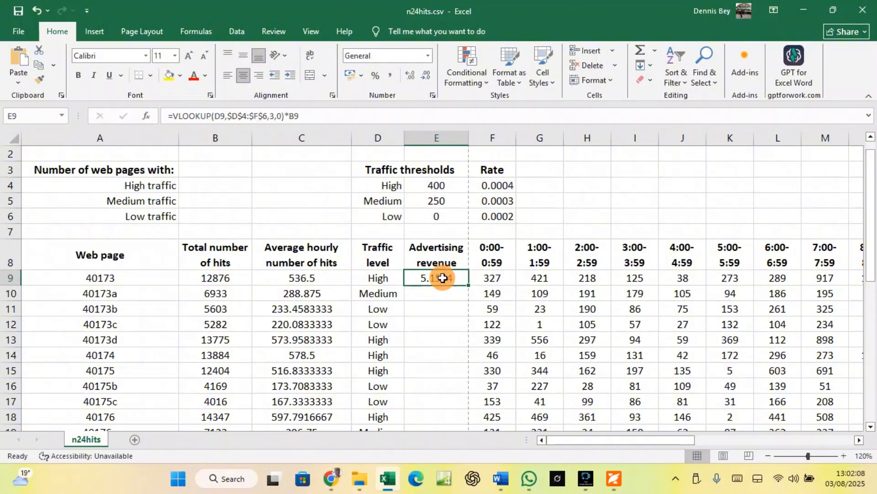
{"action": "double_click", "coordinate": [467, 286]}
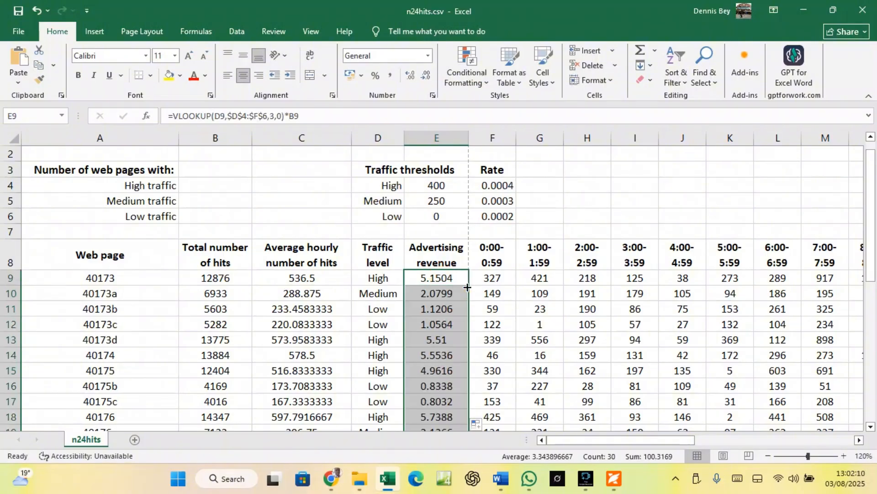
Read tasks 7 to 9 in the Foxit exam paper and format E9:E38 in Excel with the $ English (United States) accounting format.
{"action": "left_click", "coordinate": [614, 479]}
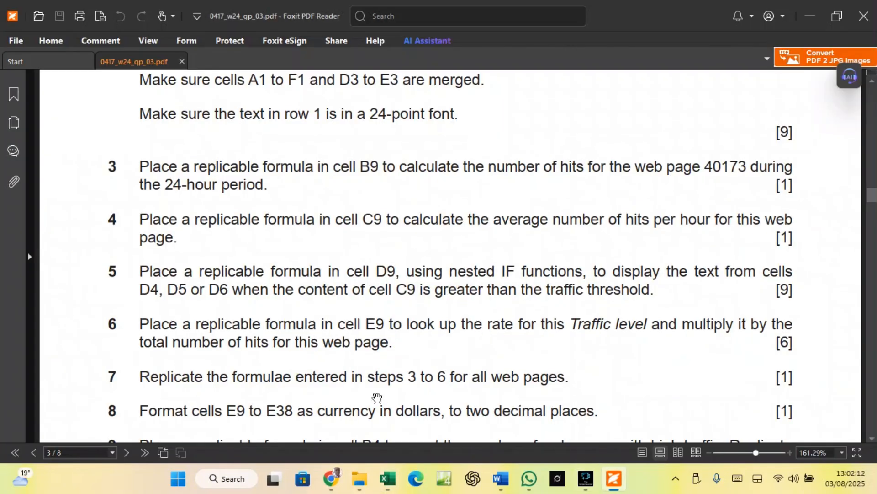
{"action": "scroll", "coordinate": [240, 377], "scroll_direction": "down", "scroll_amount": 1}
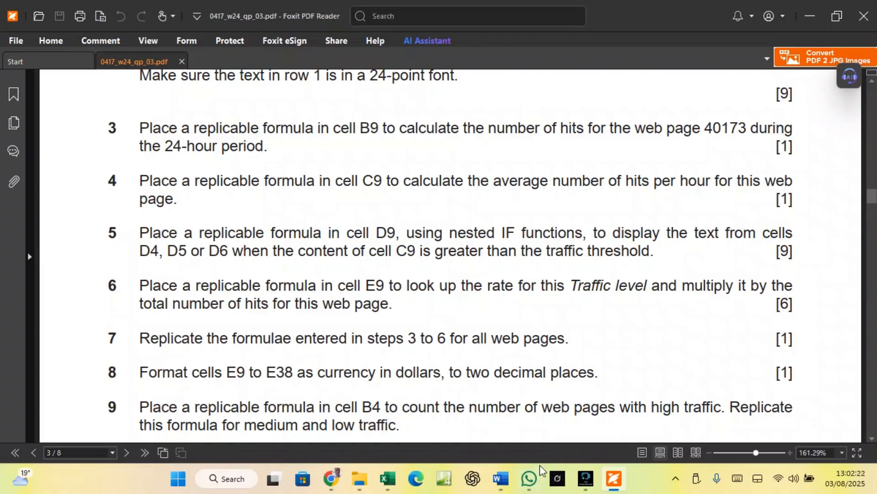
{"action": "left_click", "coordinate": [386, 485]}
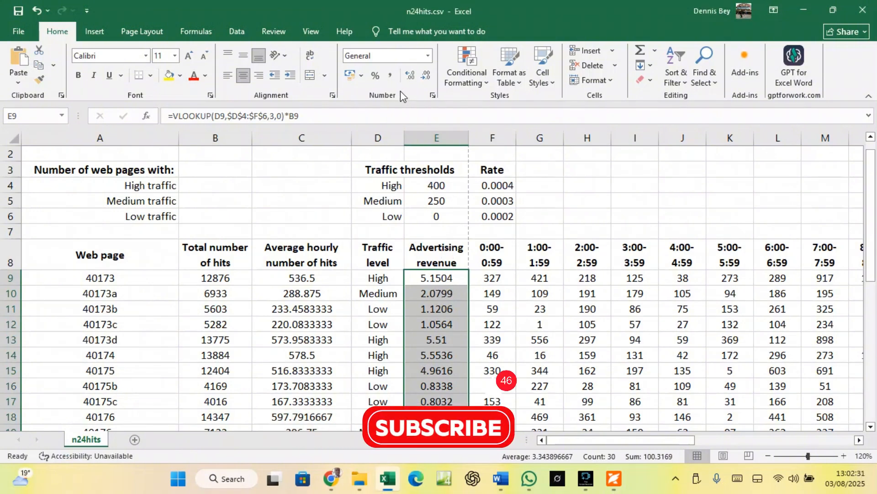
{"action": "left_click", "coordinate": [361, 75]}
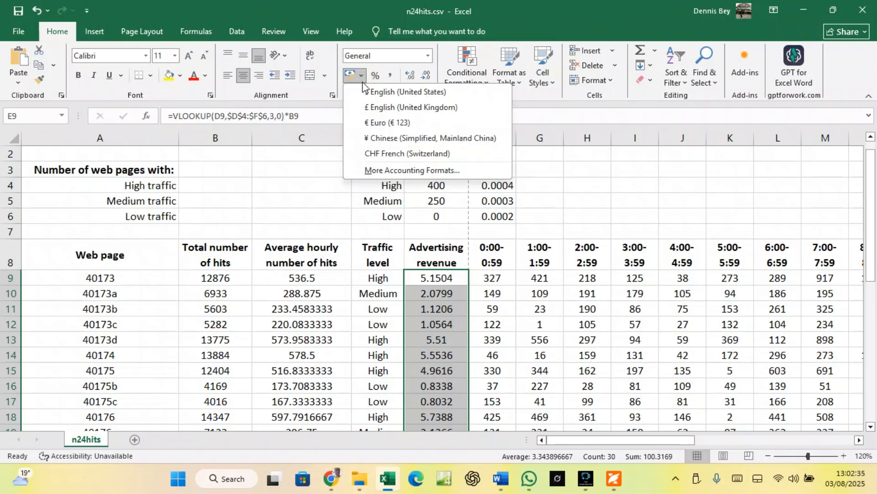
{"action": "left_click", "coordinate": [402, 94]}
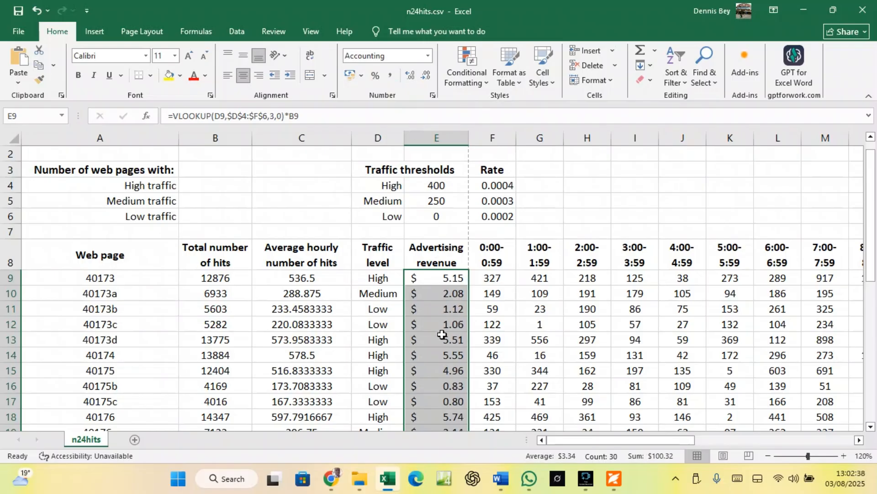
{"action": "scroll", "coordinate": [442, 358], "scroll_direction": "down", "scroll_amount": 7}
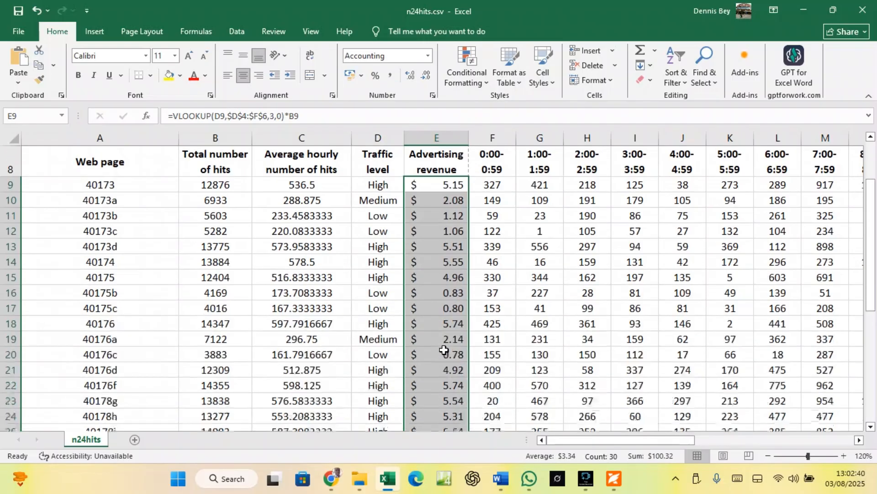
Read task 9 about counting web pages by traffic level in the Foxit exam paper and return to the Excel worksheet.
{"action": "left_click", "coordinate": [609, 484]}
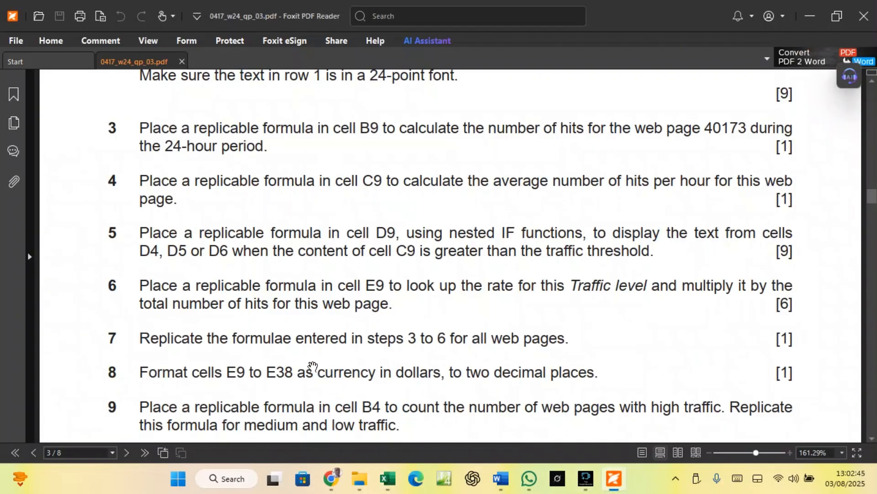
{"action": "scroll", "coordinate": [313, 366], "scroll_direction": "down", "scroll_amount": 3}
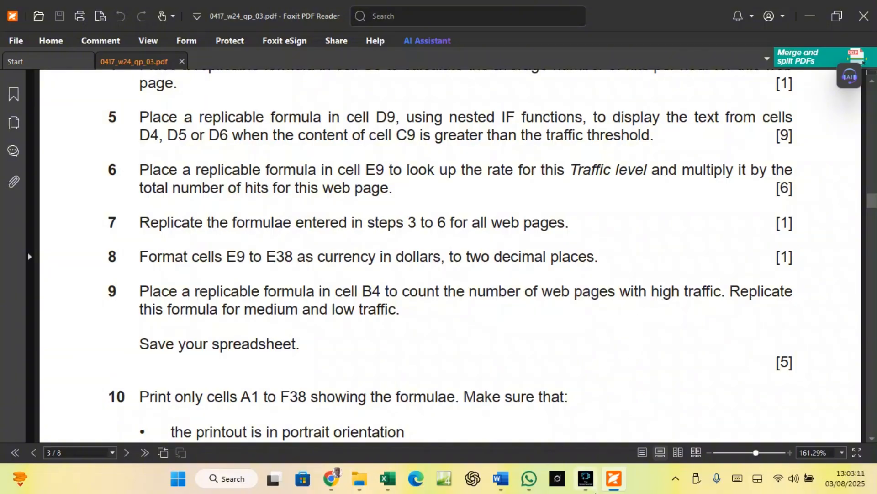
{"action": "mouse_move", "coordinate": [605, 486]}
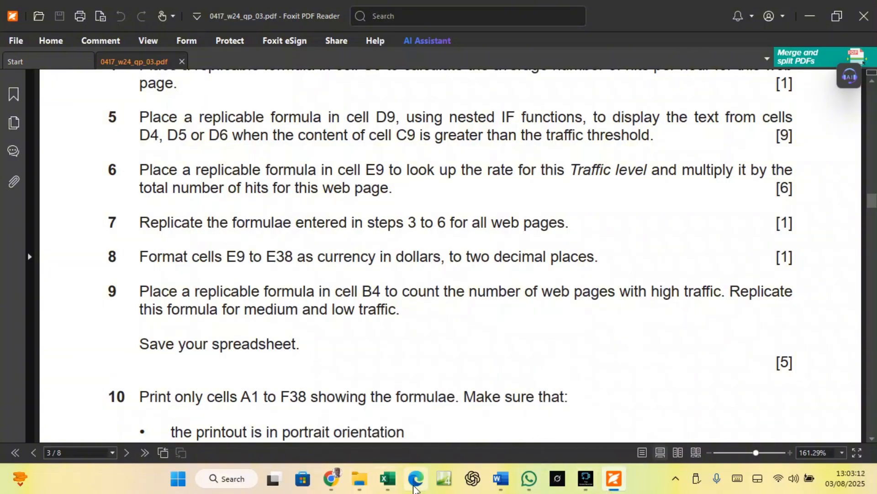
{"action": "left_click", "coordinate": [398, 482]}
{"action": "scroll", "coordinate": [405, 300], "scroll_direction": "up", "scroll_amount": 7}
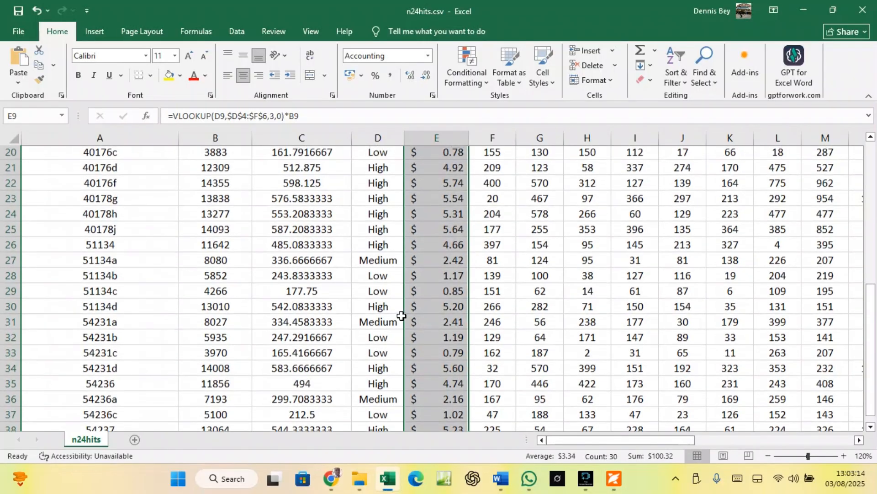
{"action": "left_click", "coordinate": [611, 478]}
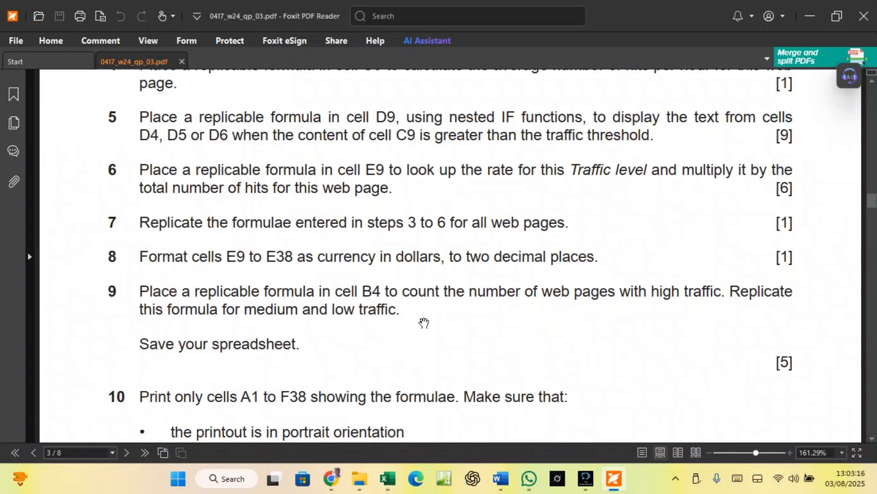
{"action": "left_click", "coordinate": [397, 478]}
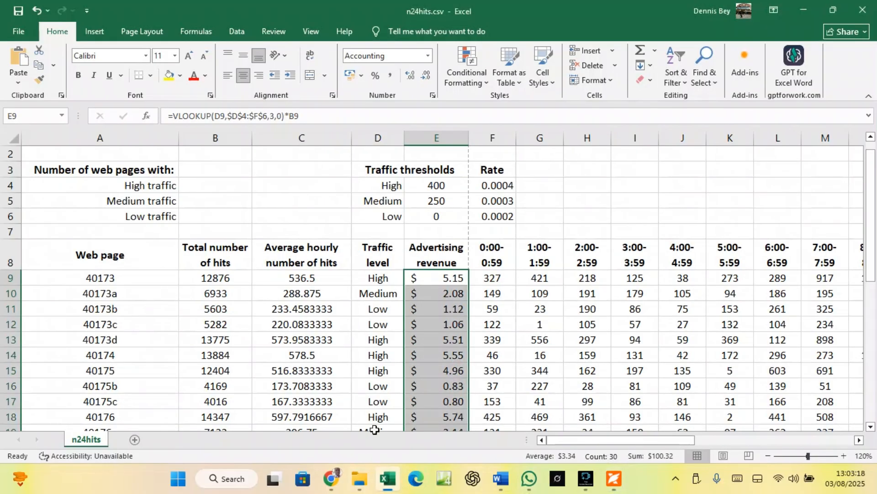
Locate the count cell B4 for high traffic and look through the Medium entries in the Traffic level column down to row 38.
{"action": "left_click", "coordinate": [205, 184]}
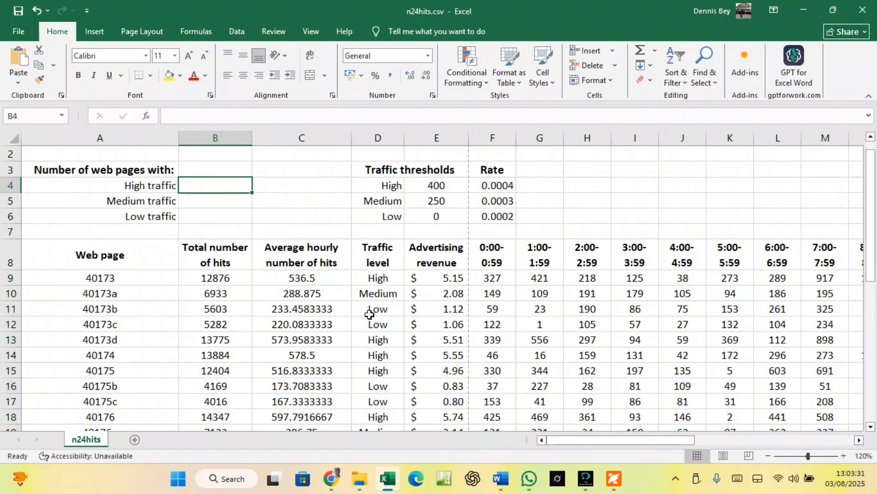
{"action": "left_click", "coordinate": [374, 296]}
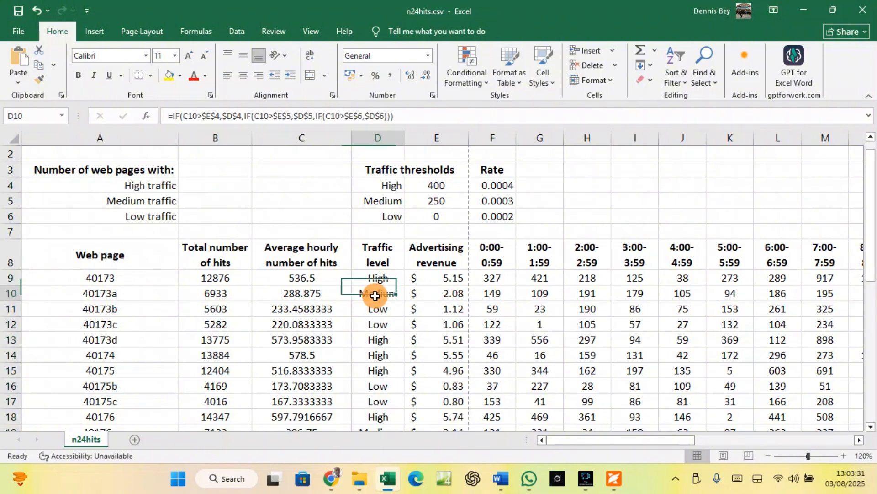
{"action": "scroll", "coordinate": [377, 399], "scroll_direction": "down", "scroll_amount": 1}
{"action": "left_click", "coordinate": [380, 388]}
{"action": "scroll", "coordinate": [380, 387], "scroll_direction": "down", "scroll_amount": 3}
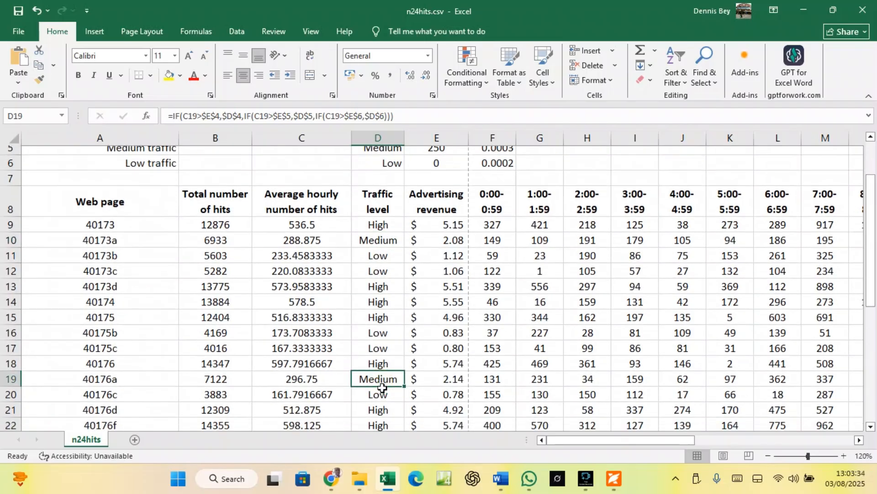
{"action": "left_click", "coordinate": [388, 355]}
{"action": "scroll", "coordinate": [388, 354], "scroll_direction": "down", "scroll_amount": 2}
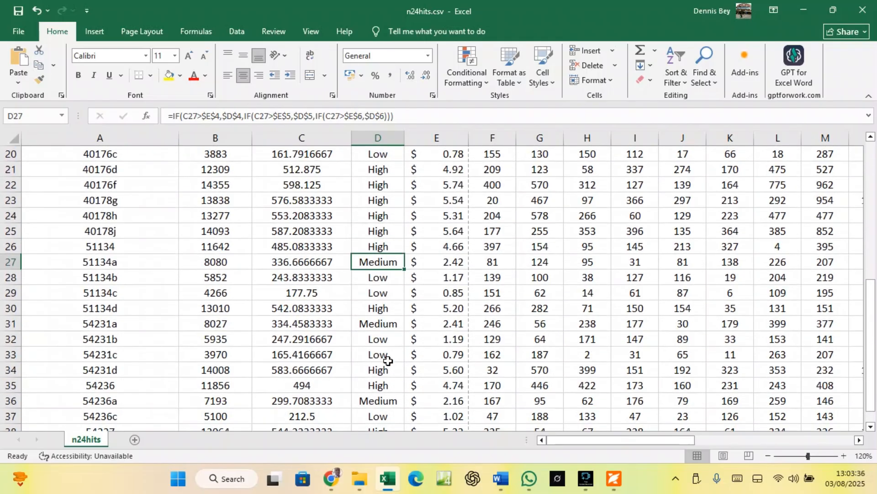
{"action": "left_click", "coordinate": [391, 326]}
{"action": "scroll", "coordinate": [392, 355], "scroll_direction": "down", "scroll_amount": 2}
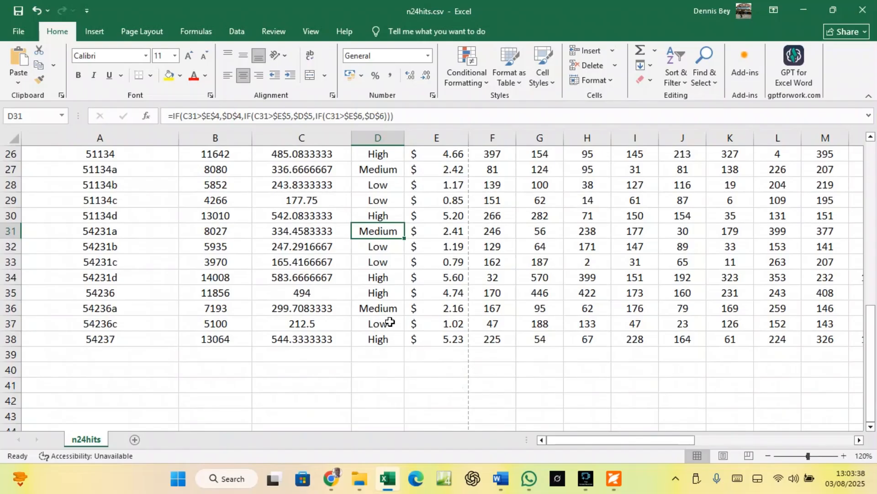
{"action": "left_click", "coordinate": [385, 308]}
{"action": "scroll", "coordinate": [395, 338], "scroll_direction": "up", "scroll_amount": 7}
{"action": "scroll", "coordinate": [397, 338], "scroll_direction": "up", "scroll_amount": 2}
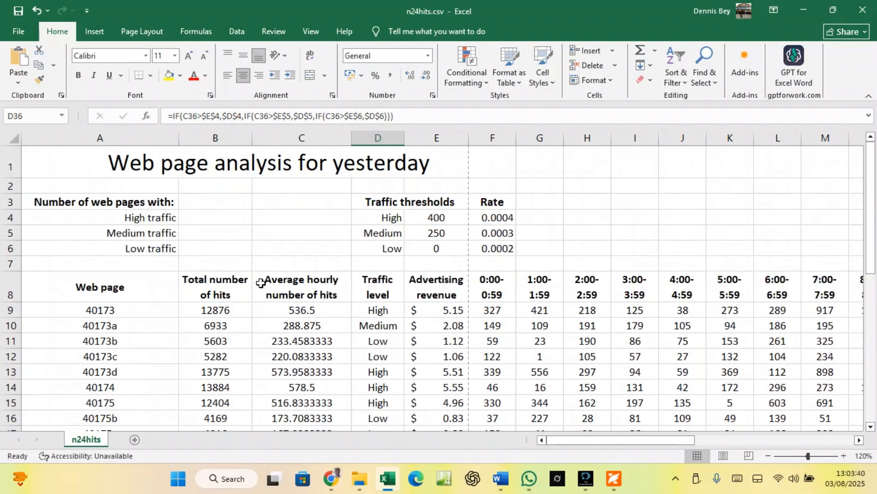
Build the formula =COUNTIF(D9:D38,D4) in cell B4 to count the web pages with high traffic.
{"action": "left_click", "coordinate": [190, 235]}
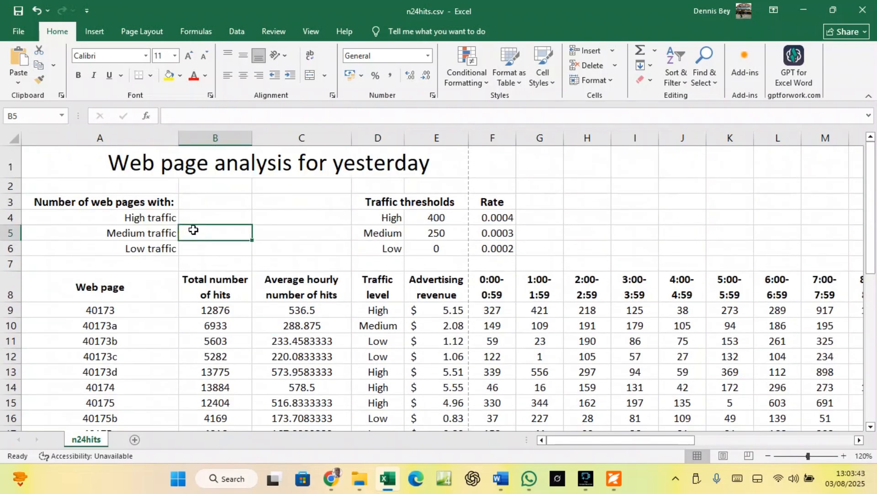
{"action": "left_click", "coordinate": [199, 218]}
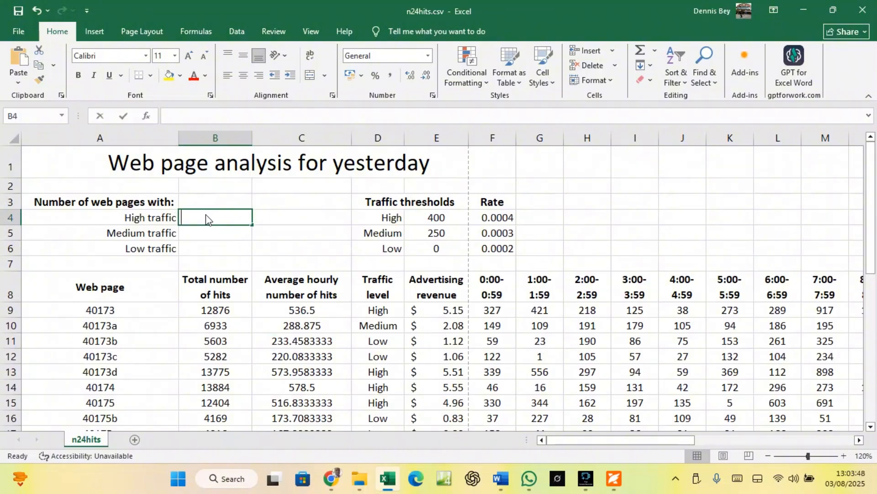
{"action": "type", "text": "=COUNTIF"}
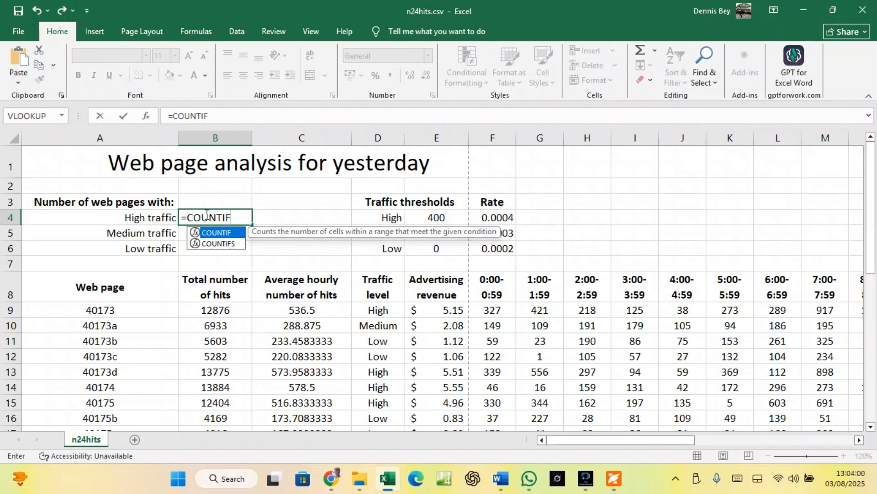
{"action": "type", "text": "("}
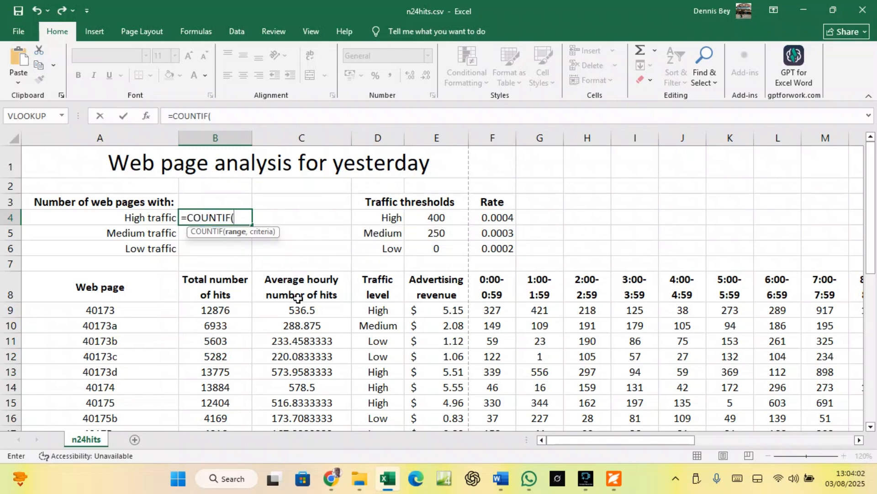
{"action": "left_click", "coordinate": [377, 306]}
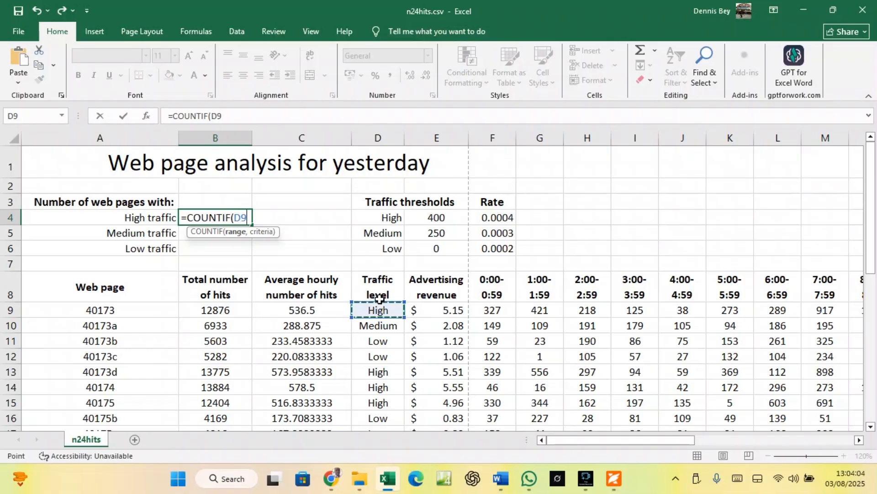
{"action": "key", "text": "ctrl+shift+Down"}
{"action": "scroll", "coordinate": [387, 295], "scroll_direction": "up", "scroll_amount": 7}
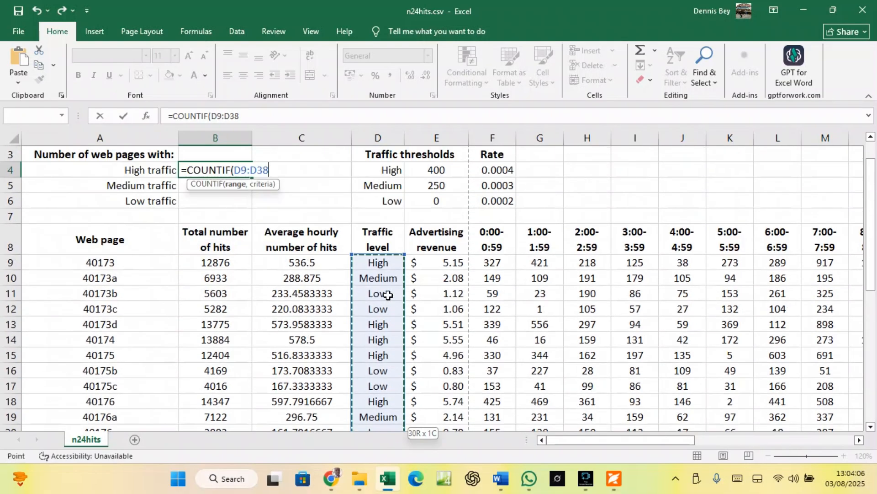
{"action": "left_click", "coordinate": [246, 116]}
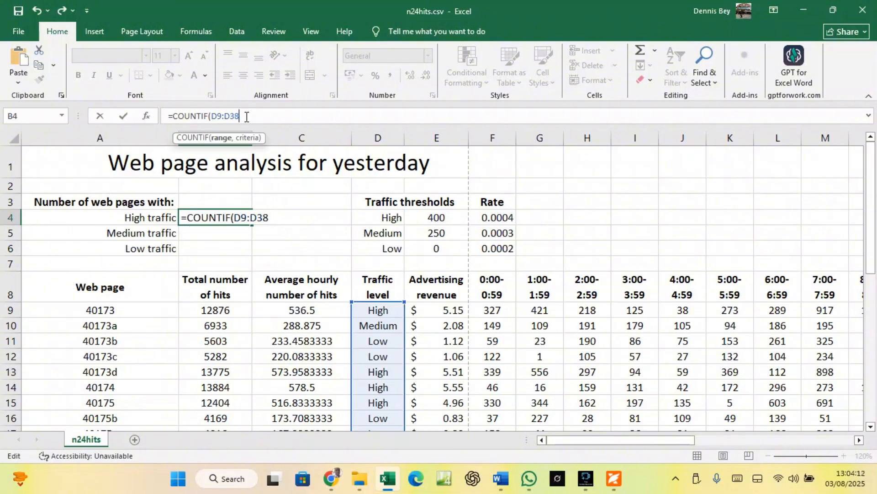
{"action": "type", "text": ","}
{"action": "left_click", "coordinate": [375, 217]}
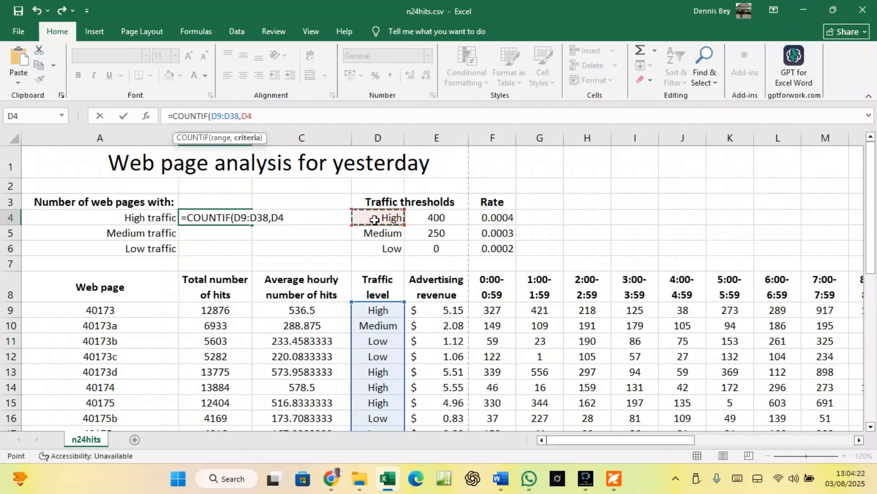
{"action": "type", "text": ")"}
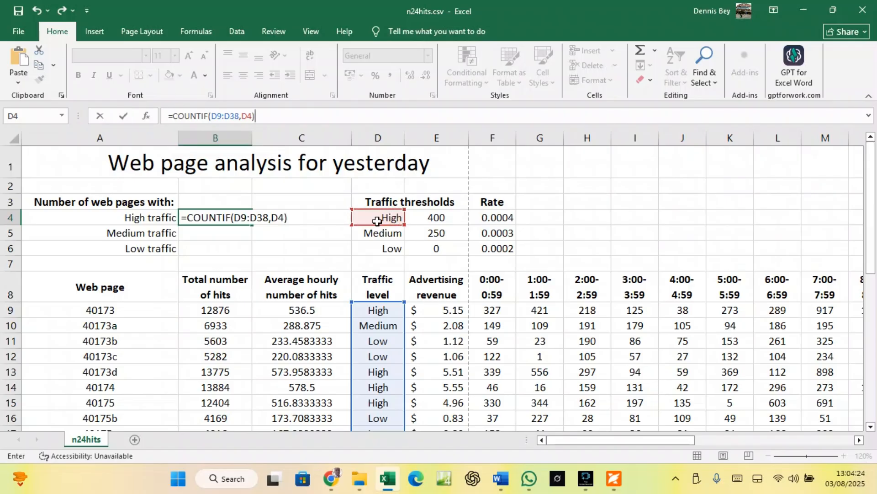
Try making the criterion absolute as $D$4 in the B4 formula and fill it down to B5.
{"action": "left_click", "coordinate": [248, 117]}
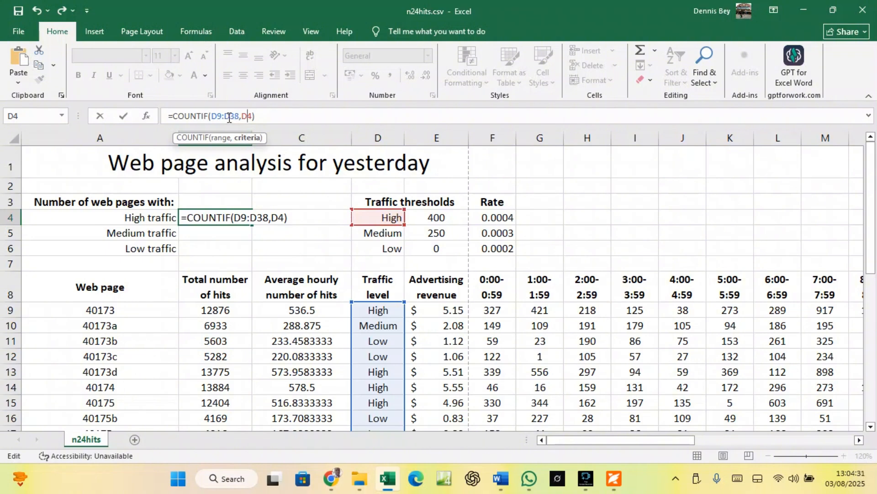
{"action": "key", "text": "F4"}
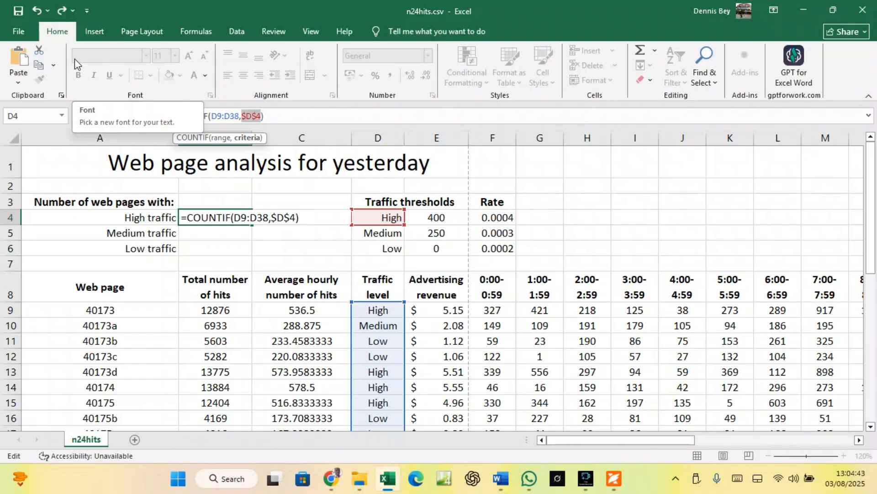
{"action": "key", "text": "Return"}
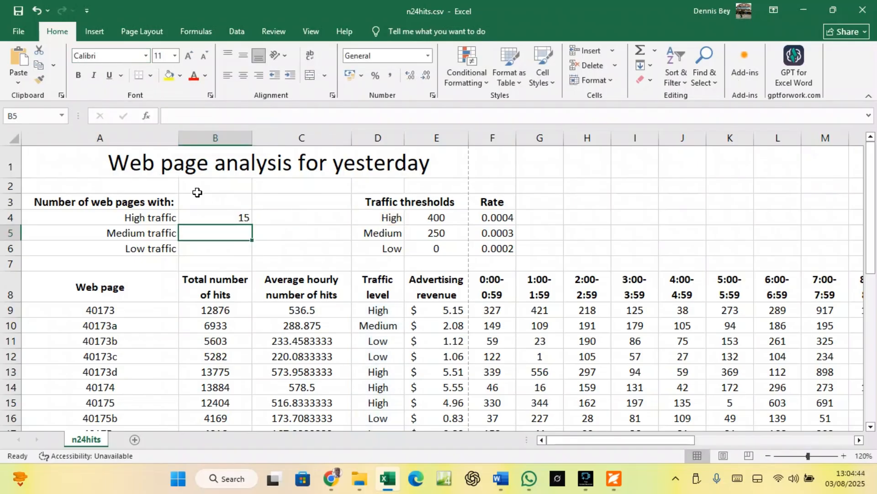
{"action": "left_click", "coordinate": [224, 217]}
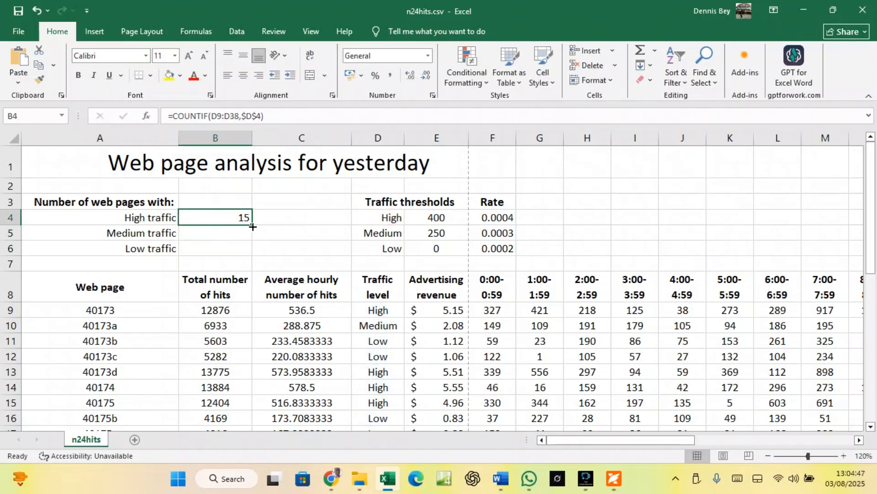
{"action": "left_click_drag", "start_coordinate": [253, 227], "coordinate": [254, 238]}
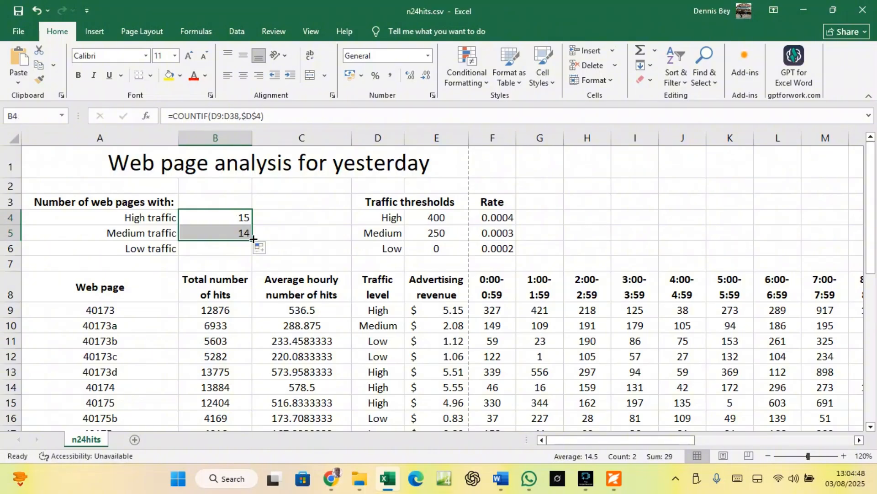
Replace the absolute criterion in B4's COUNTIF formula with a relative reference to D4.
{"action": "left_click", "coordinate": [237, 217]}
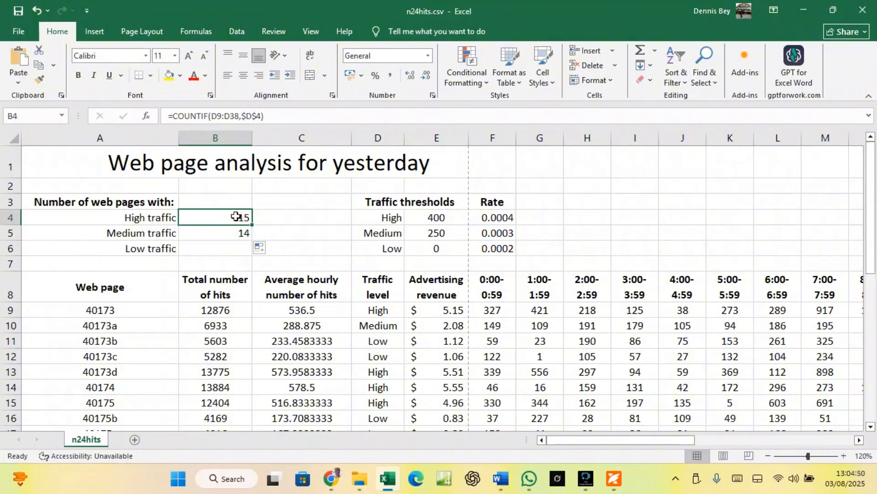
{"action": "left_click", "coordinate": [256, 116]}
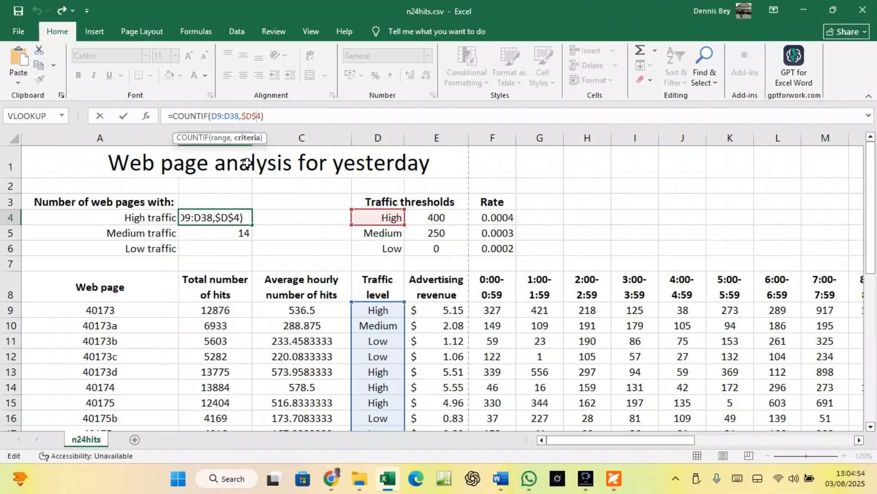
{"action": "left_click", "coordinate": [261, 115]}
{"action": "key", "text": "BackSpace"}
{"action": "key", "text": "BackSpace"}
{"action": "key", "text": "BackSpace"}
{"action": "key", "text": "BackSpace"}
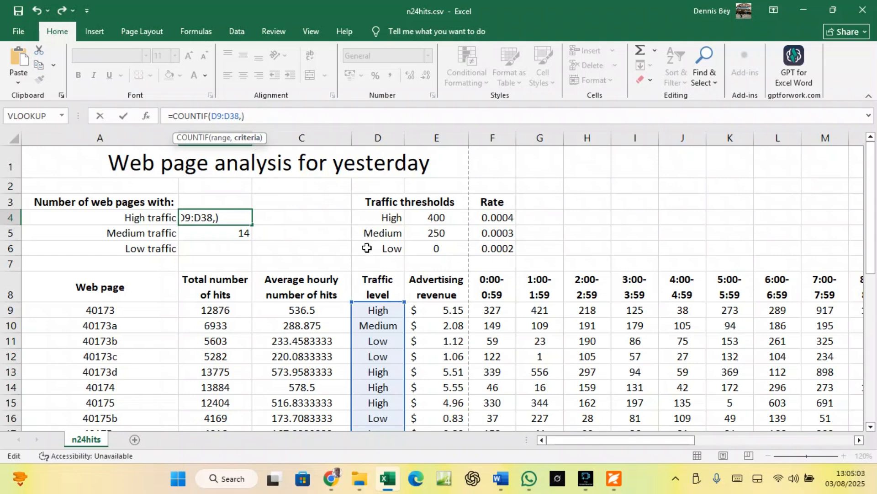
{"action": "left_click", "coordinate": [373, 219]}
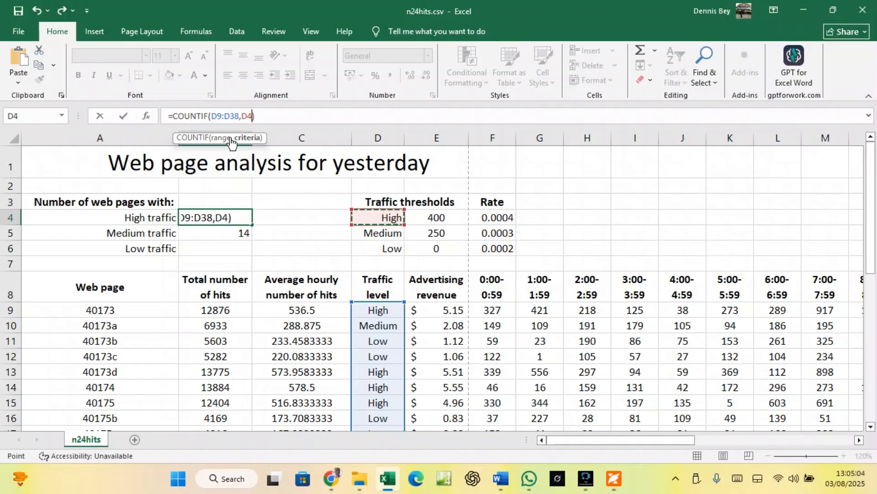
Make the counted range absolute as $D$9:$D$38 in the B4 formula and fill it down to B6.
{"action": "left_click_drag", "start_coordinate": [239, 116], "coordinate": [213, 118]}
{"action": "key", "text": "F4"}
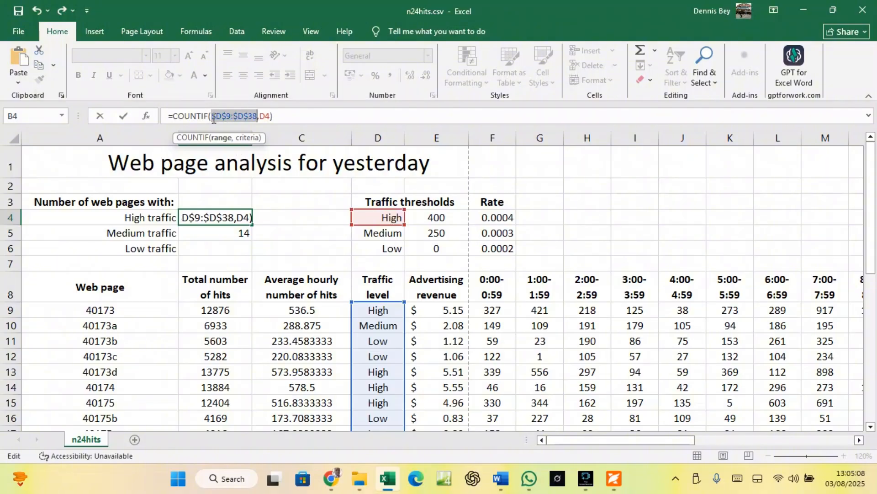
{"action": "key", "text": "Return"}
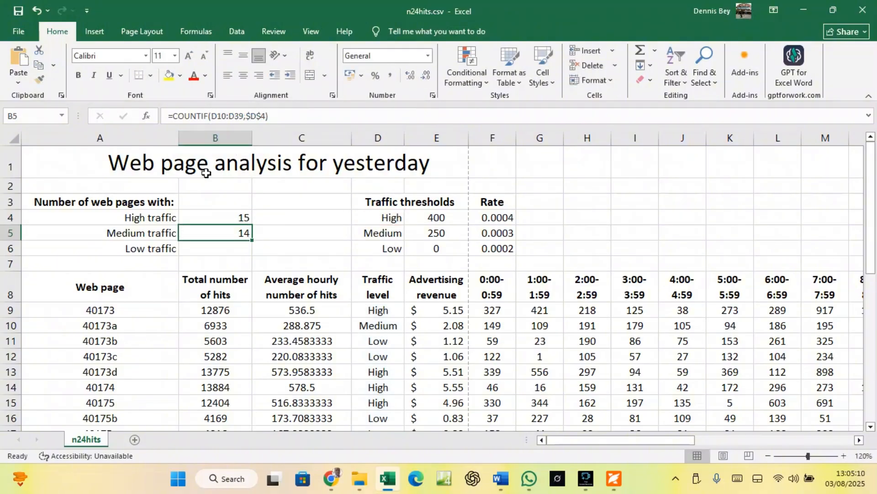
{"action": "left_click", "coordinate": [232, 221]}
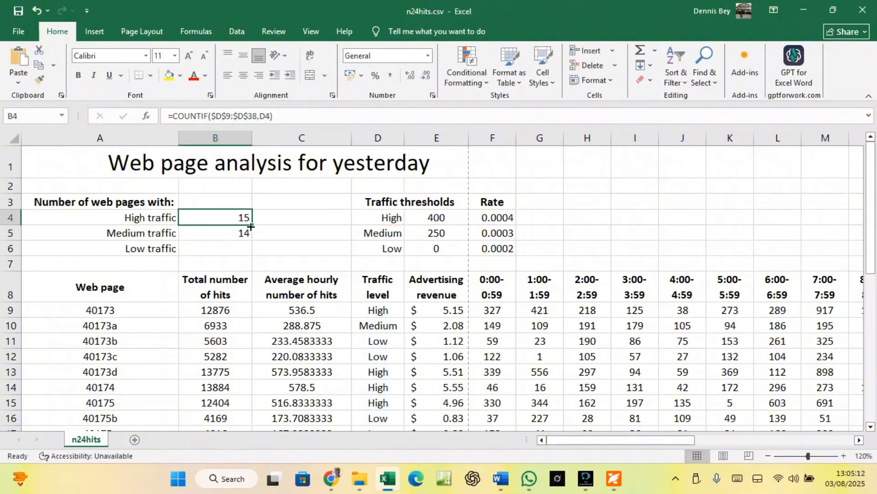
{"action": "left_click_drag", "start_coordinate": [251, 226], "coordinate": [253, 256]}
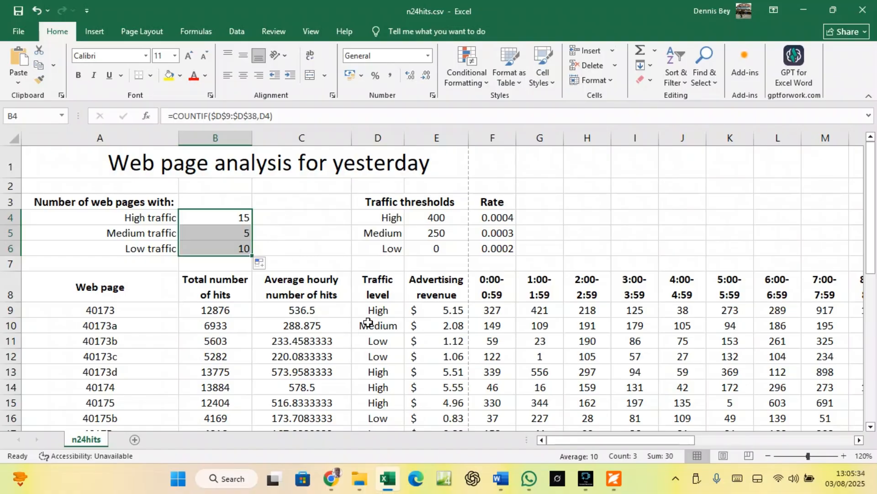
Check the low traffic count against the Low entries in the Traffic level column down to row 38.
{"action": "left_click", "coordinate": [385, 342]}
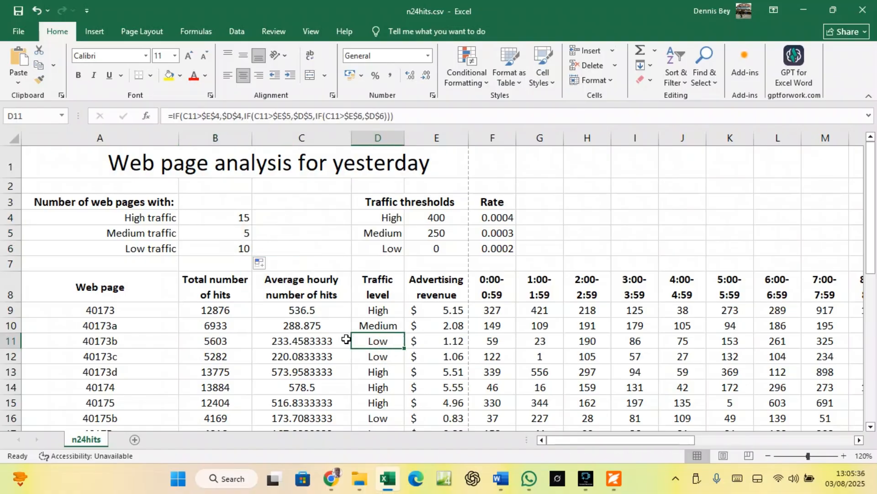
{"action": "left_click", "coordinate": [373, 361]}
{"action": "scroll", "coordinate": [372, 359], "scroll_direction": "down", "scroll_amount": 3}
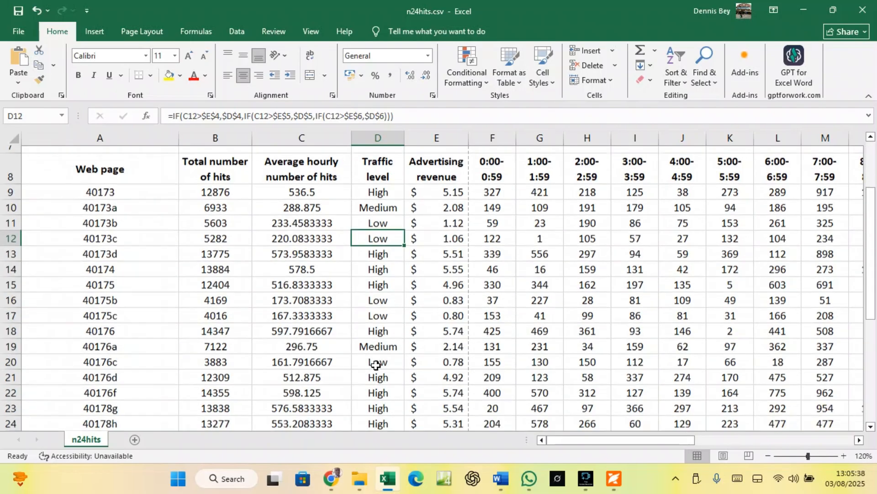
{"action": "left_click", "coordinate": [391, 246]}
{"action": "left_click", "coordinate": [390, 259]}
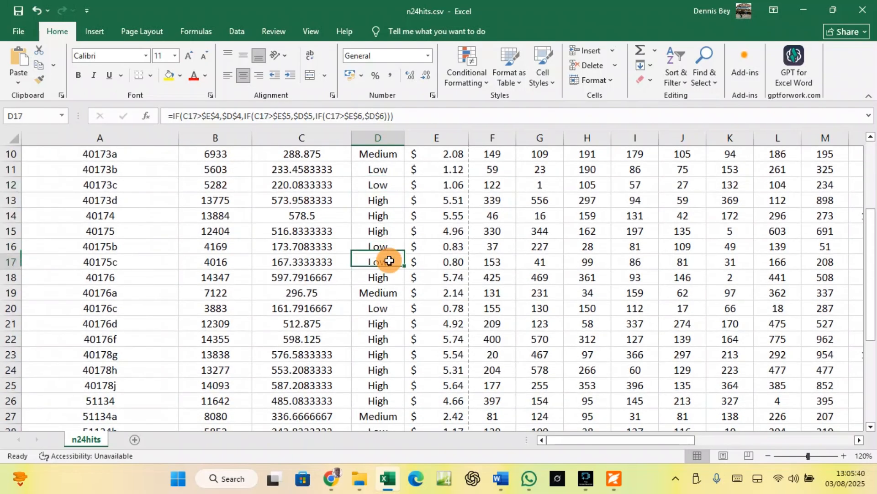
{"action": "left_click", "coordinate": [379, 309]}
{"action": "scroll", "coordinate": [379, 309], "scroll_direction": "down", "scroll_amount": 3}
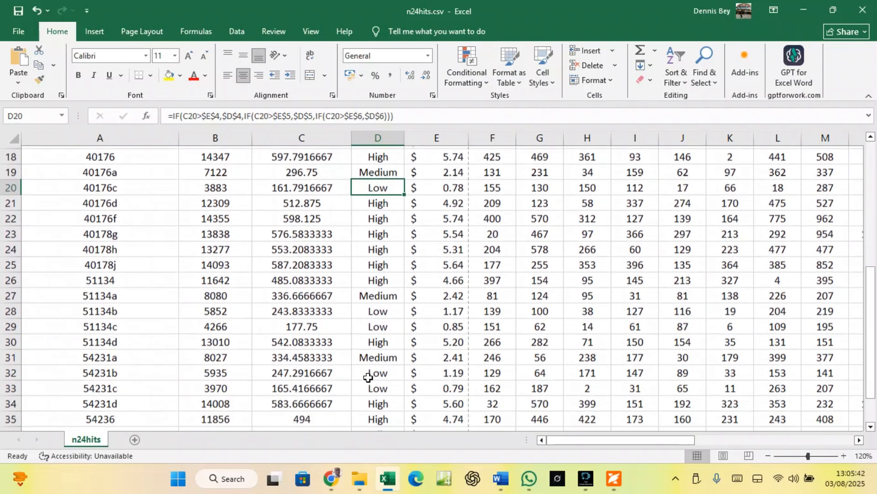
{"action": "left_click", "coordinate": [379, 298]}
{"action": "left_click", "coordinate": [380, 307]}
{"action": "left_click", "coordinate": [378, 324]}
{"action": "left_click", "coordinate": [376, 339]}
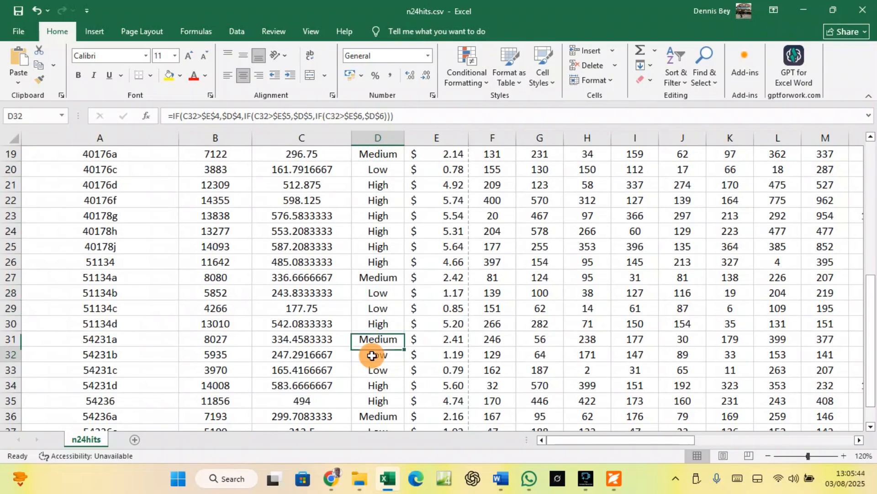
{"action": "left_click", "coordinate": [375, 355]}
{"action": "left_click", "coordinate": [377, 370]}
{"action": "scroll", "coordinate": [377, 369], "scroll_direction": "down", "scroll_amount": 3}
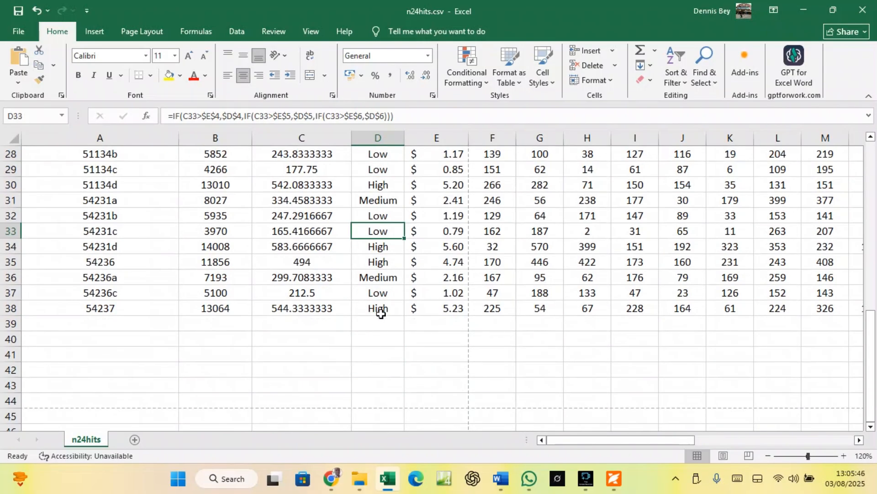
{"action": "left_click", "coordinate": [381, 300]}
{"action": "scroll", "coordinate": [380, 332], "scroll_direction": "up", "scroll_amount": 9}
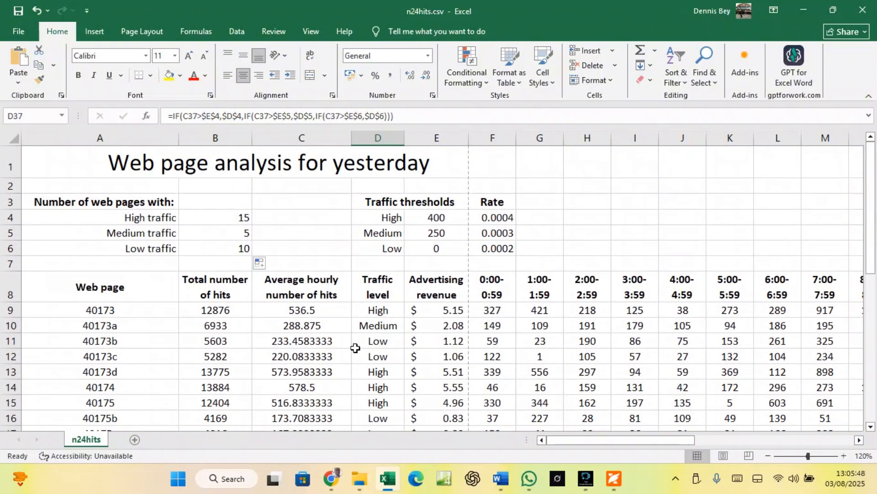
Check the save instruction of task 9 in the Foxit exam paper and save n24hits.csv in Excel, keeping the CSV format.
{"action": "left_click", "coordinate": [624, 482]}
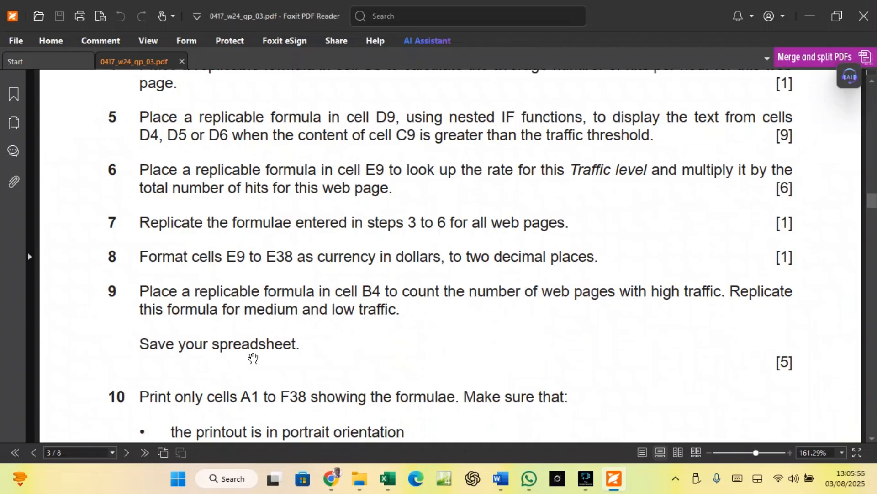
{"action": "left_click", "coordinate": [387, 479]}
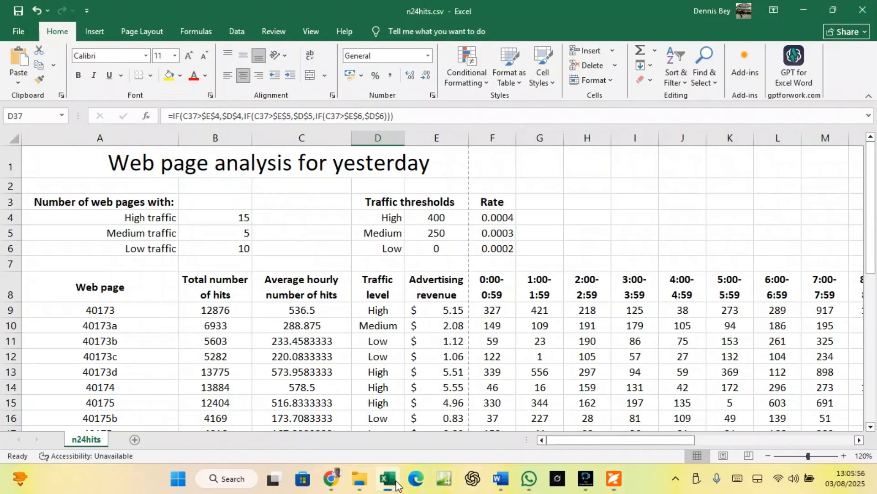
{"action": "left_click", "coordinate": [17, 11]}
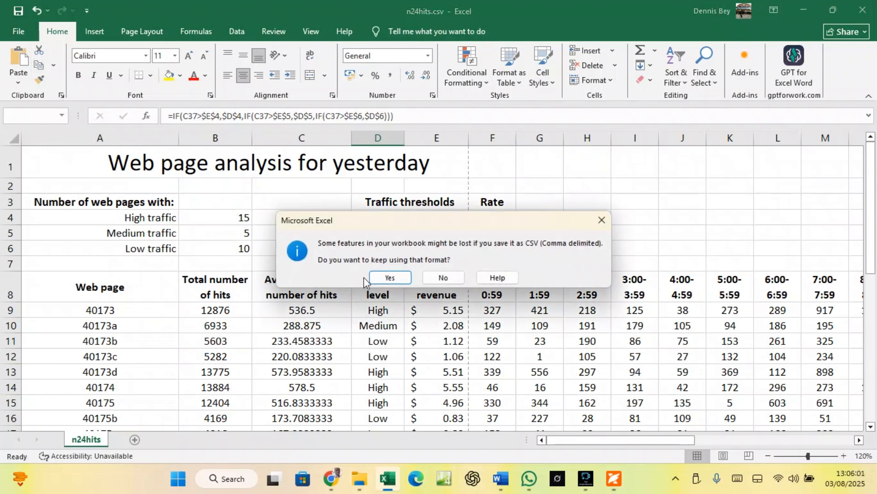
{"action": "left_click", "coordinate": [387, 278]}
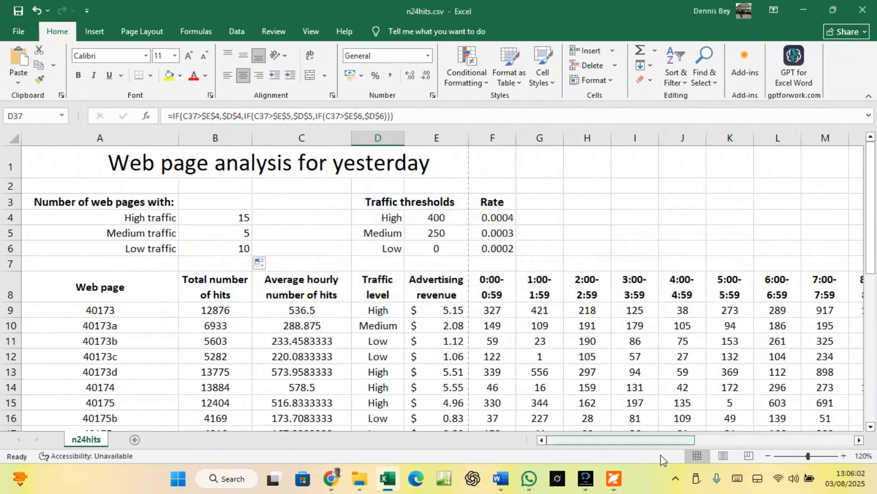
Switch to the Foxit exam paper and read task 10 about printing cells A1 to F38 showing the formulae.
{"action": "left_click", "coordinate": [614, 479]}
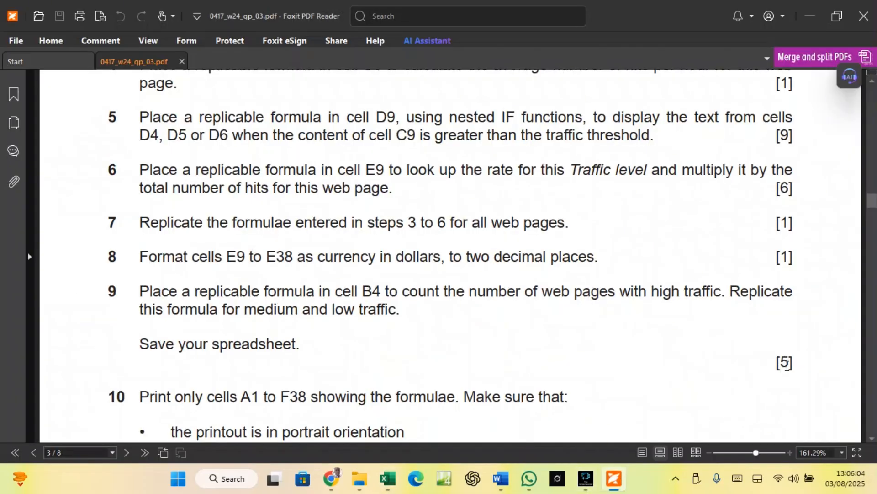
{"action": "scroll", "coordinate": [395, 300], "scroll_direction": "down", "scroll_amount": 3}
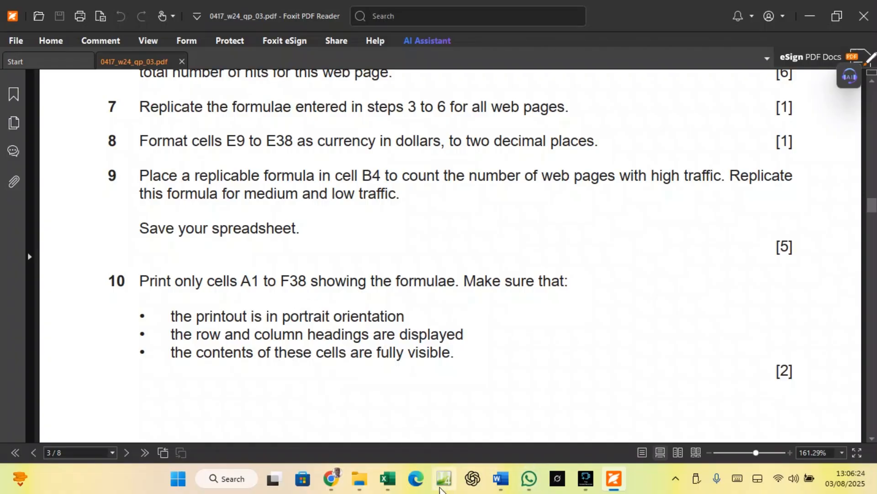
Switch to Excel and select cells A1 to F38, rechecking the range required by task 10 in the Foxit exam paper.
{"action": "left_click", "coordinate": [388, 478]}
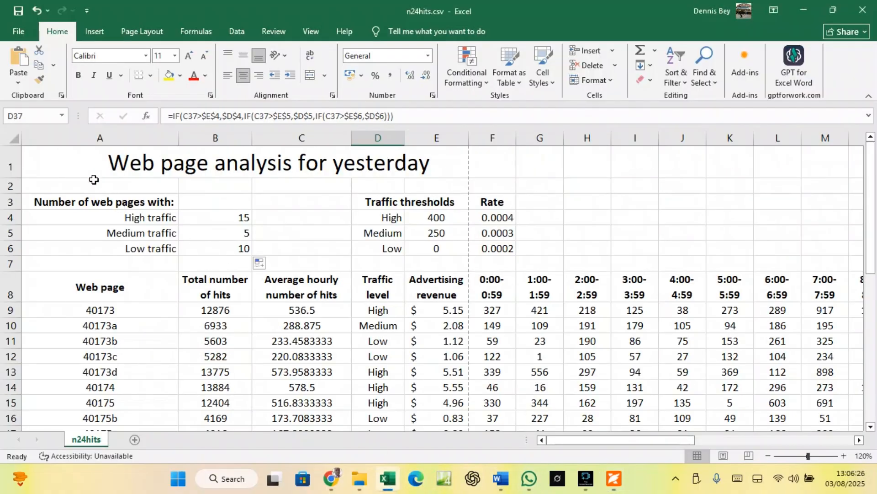
{"action": "left_click_drag", "start_coordinate": [94, 170], "coordinate": [474, 336]}
{"action": "left_click", "coordinate": [614, 478]}
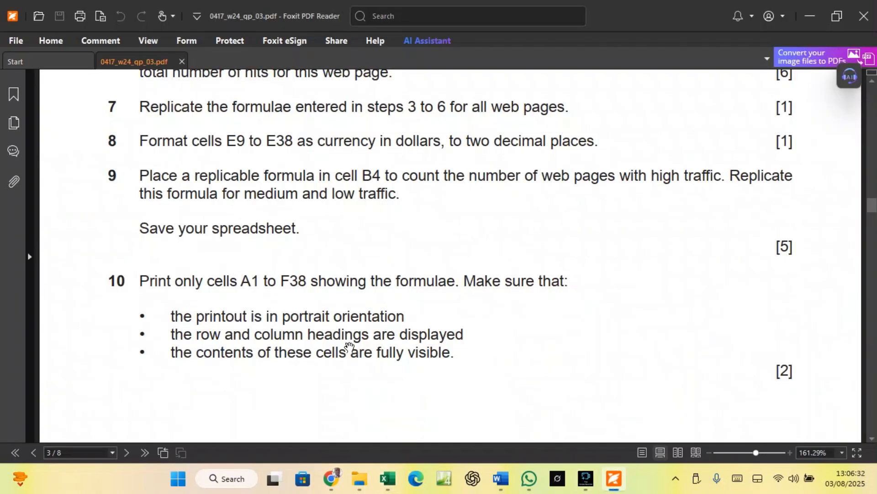
{"action": "left_click", "coordinate": [387, 481]}
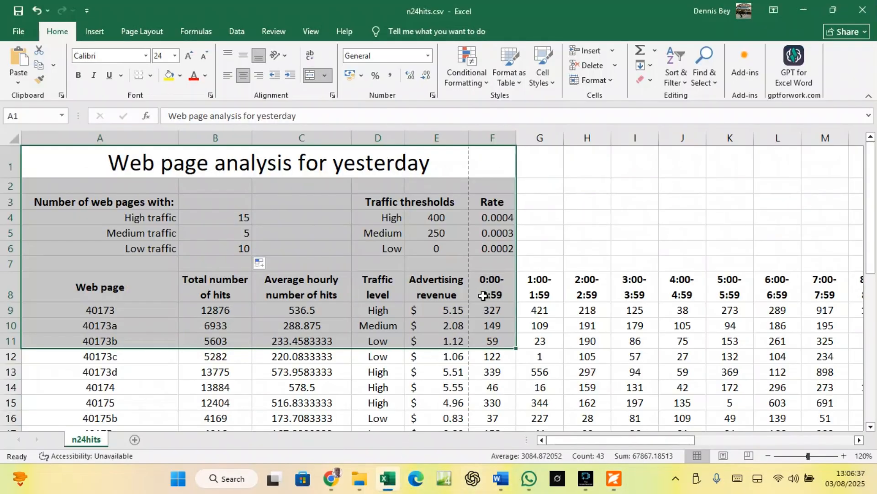
{"action": "key", "text": "shift+Down"}
{"action": "key", "text": "shift+Down"}
{"action": "key", "text": "shift+Down"}
{"action": "key", "text": "shift+Down"}
{"action": "key", "text": "shift+Down"}
{"action": "key", "text": "shift+Down"}
{"action": "key", "text": "shift+Down"}
{"action": "key", "text": "shift+Down"}
{"action": "key", "text": "shift+Down"}
{"action": "key", "text": "shift+Down"}
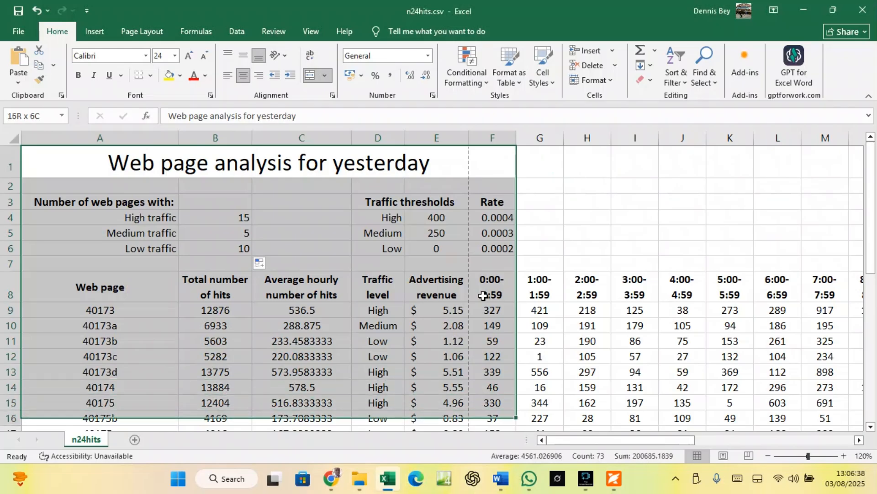
{"action": "key", "text": "shift+Down"}
{"action": "key", "text": "shift+Down"}
{"action": "key", "text": "shift+Down"}
{"action": "key", "text": "shift+Down"}
{"action": "key", "text": "shift+Down"}
{"action": "key", "text": "shift+Down"}
{"action": "key", "text": "shift+Down"}
{"action": "key", "text": "shift+Down"}
{"action": "key", "text": "shift+Down"}
{"action": "key", "text": "shift+Down"}
{"action": "key", "text": "shift+Down"}
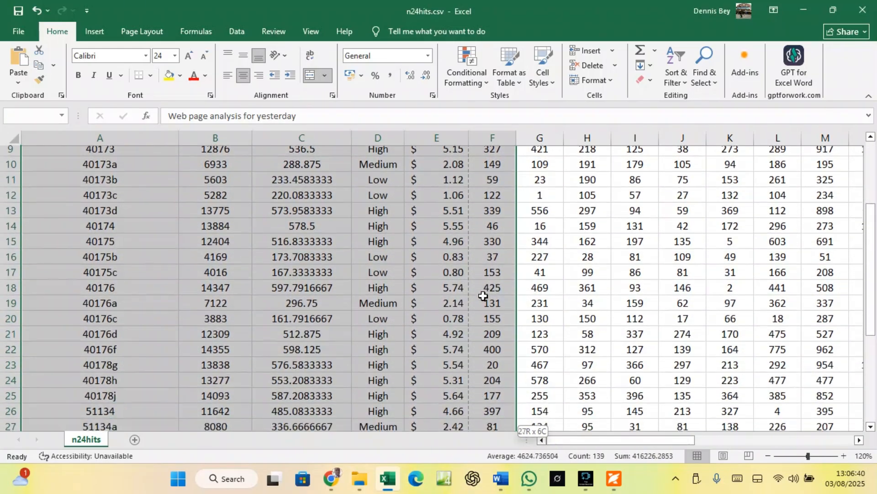
{"action": "key", "text": "shift+Down"}
{"action": "key", "text": "shift+Down"}
{"action": "key", "text": "shift+Down"}
{"action": "key", "text": "shift+Down"}
{"action": "key", "text": "shift+Down"}
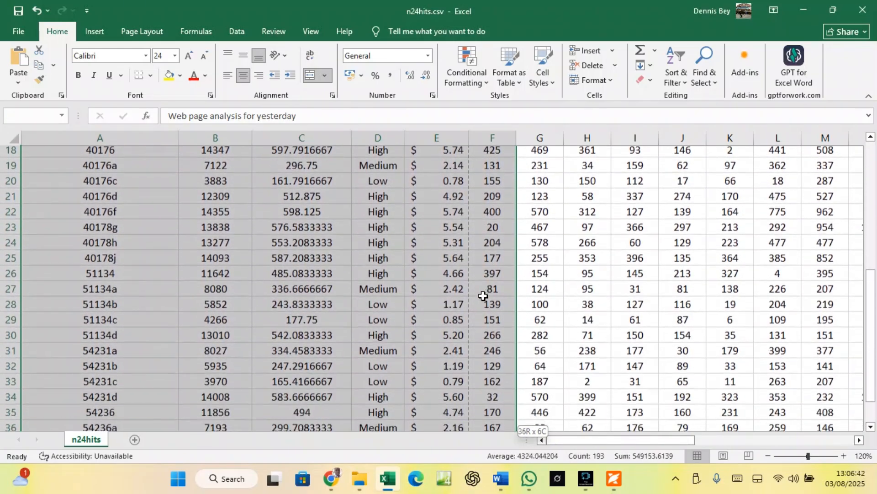
{"action": "key", "text": "shift+Down"}
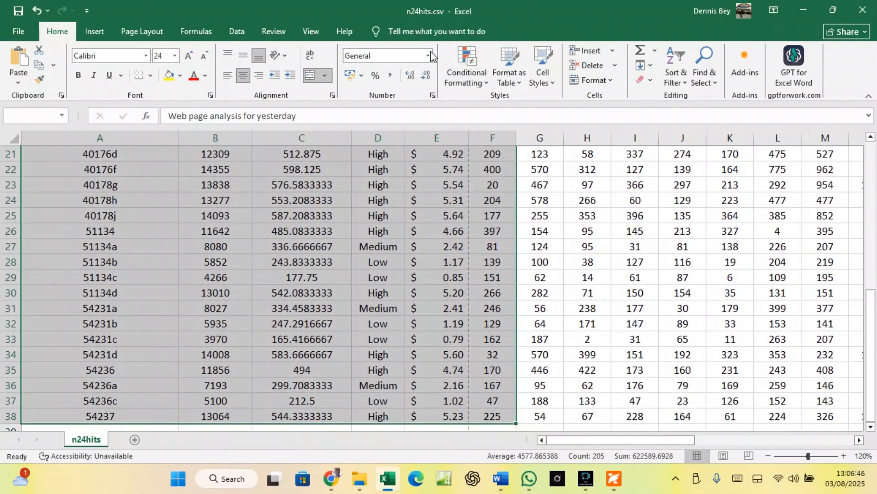
Show the formulae in the sheet and auto-fit the Advertising revenue column so its VLOOKUP formulae are fully visible.
{"action": "left_click", "coordinate": [199, 31]}
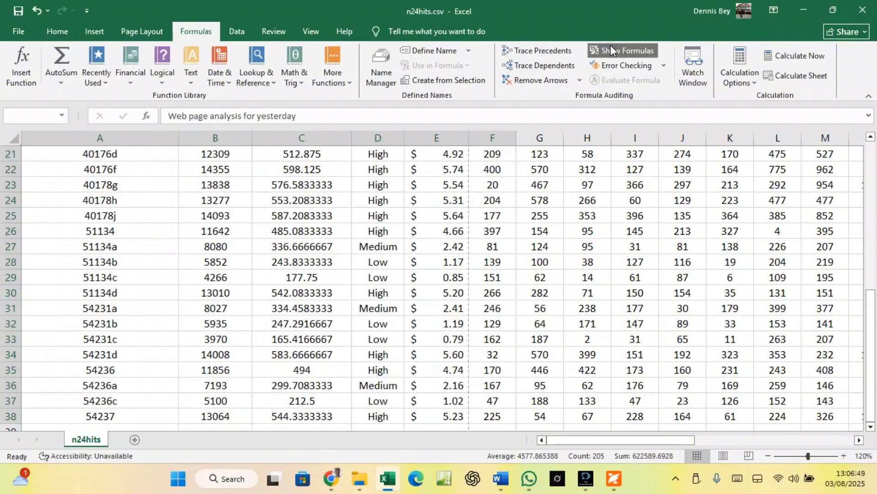
{"action": "left_click", "coordinate": [610, 46]}
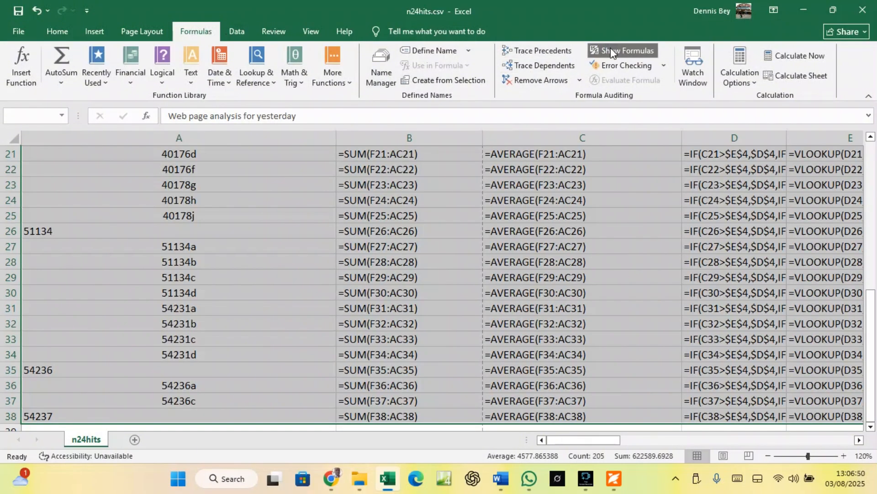
{"action": "left_click", "coordinate": [859, 440]}
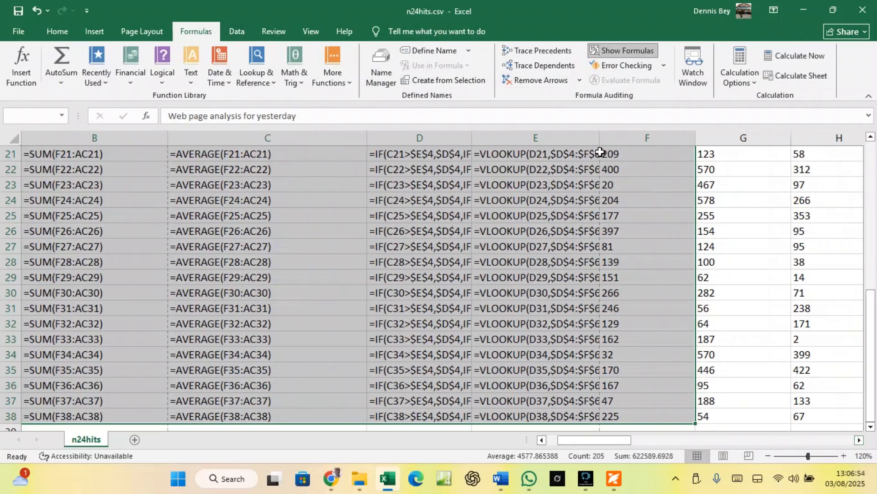
{"action": "double_click", "coordinate": [597, 138]}
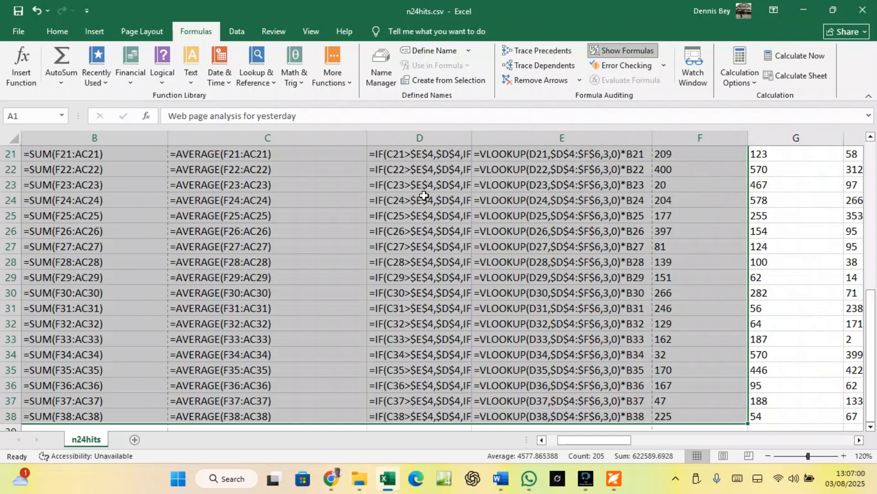
{"action": "scroll", "coordinate": [137, 258], "scroll_direction": "up", "scroll_amount": 6}
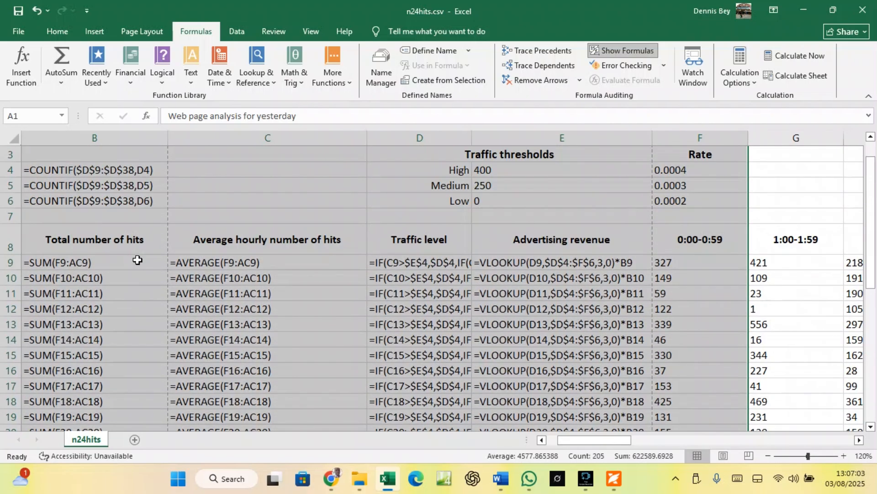
{"action": "scroll", "coordinate": [137, 262], "scroll_direction": "up", "scroll_amount": 1}
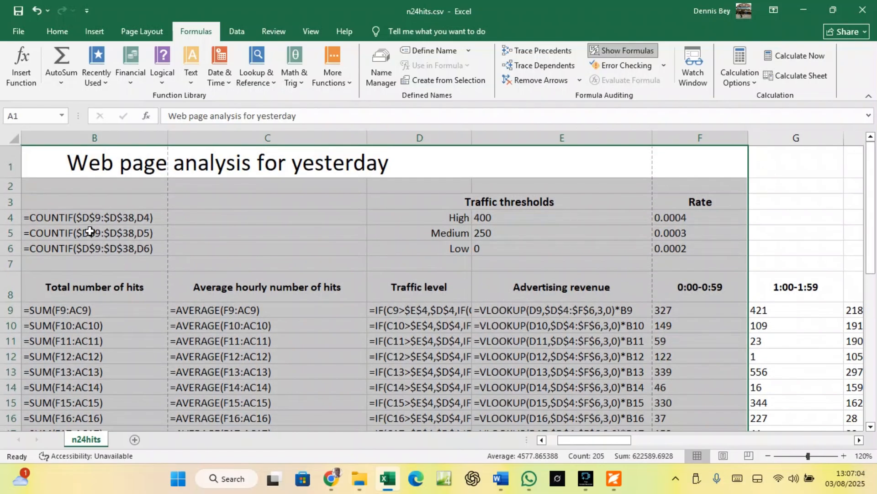
{"action": "left_click", "coordinate": [541, 440]}
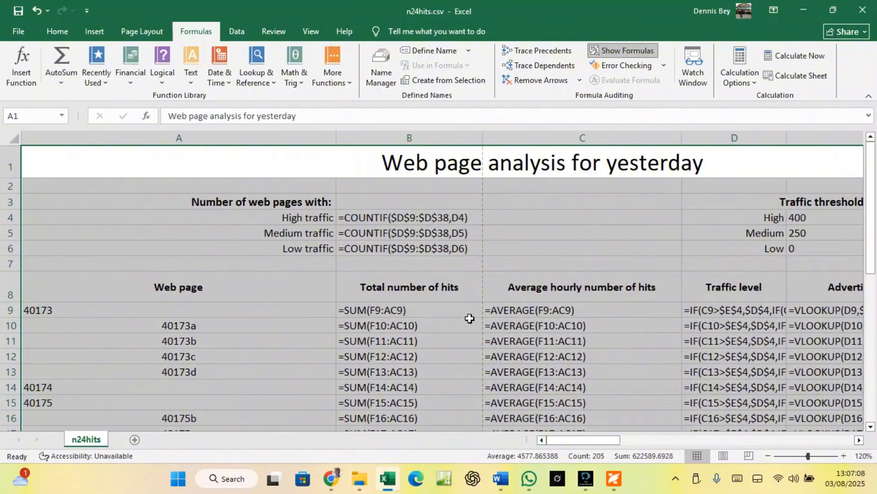
Open the print settings for the sheet and set the paper size to A4.
{"action": "left_click", "coordinate": [13, 30]}
{"action": "left_click", "coordinate": [43, 251]}
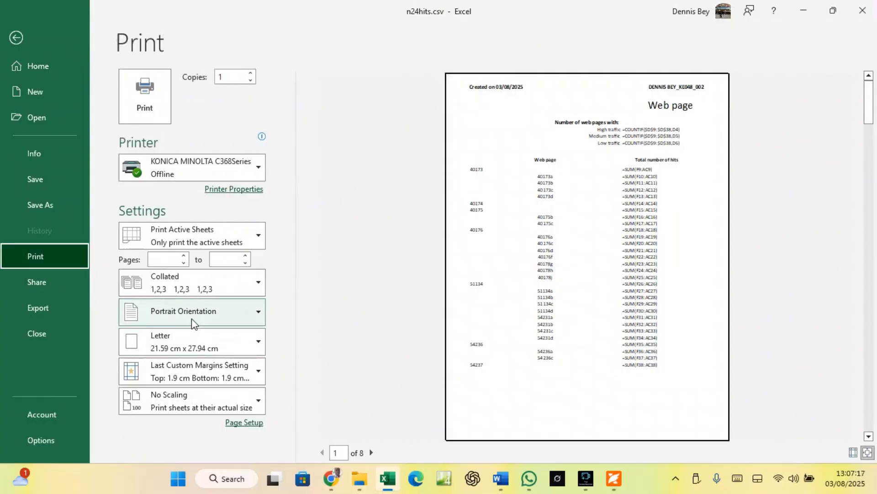
{"action": "left_click", "coordinate": [189, 340]}
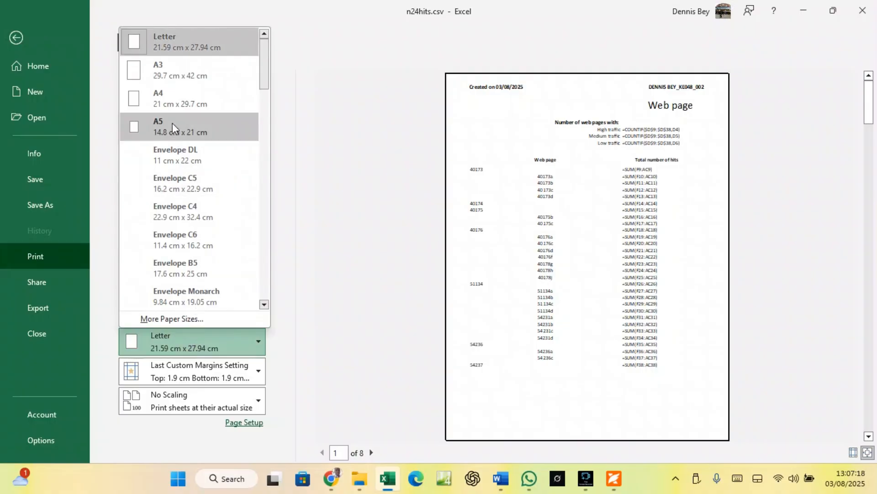
{"action": "left_click", "coordinate": [173, 99]}
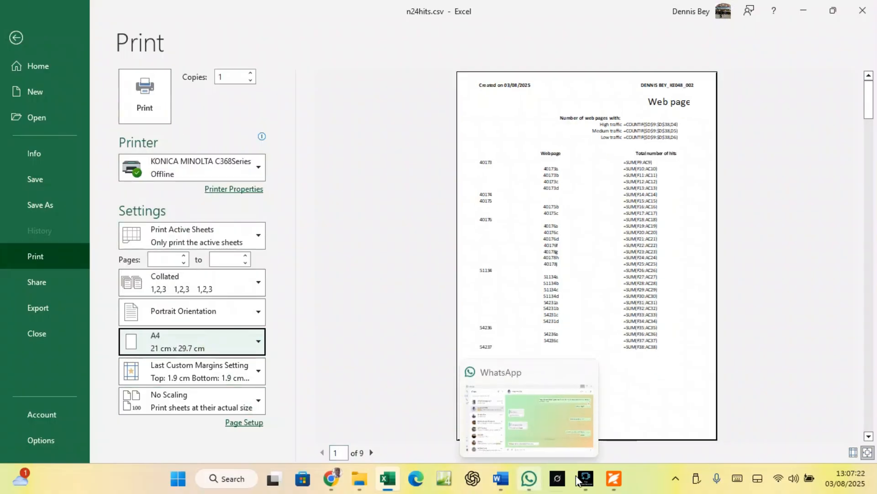
Recheck the task 10 print requirements in the Foxit exam paper and enable row and column headings in Excel's page setup.
{"action": "left_click", "coordinate": [613, 479]}
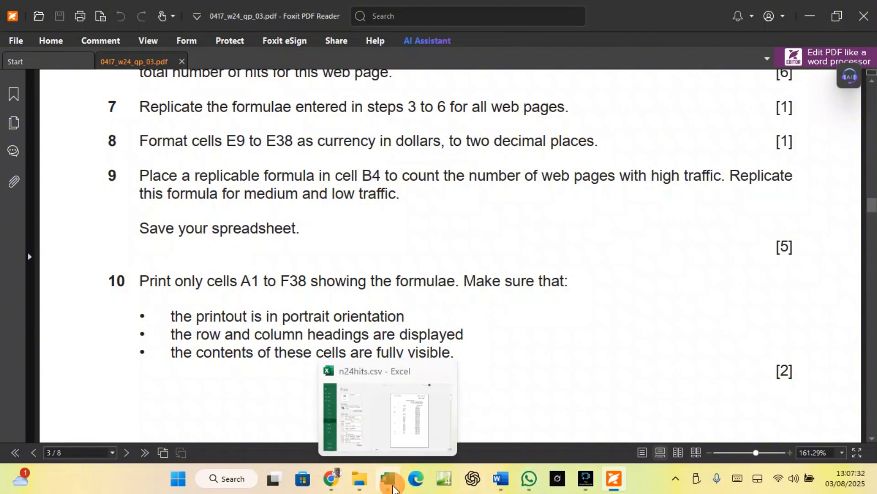
{"action": "left_click", "coordinate": [393, 488]}
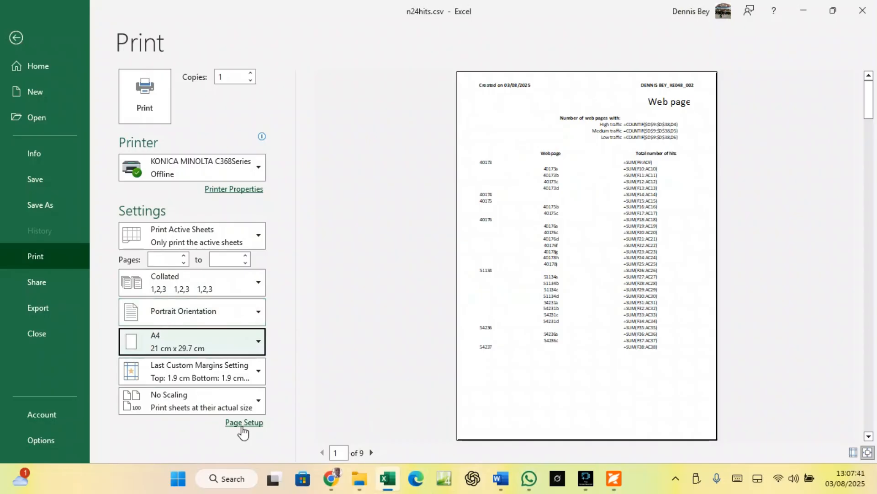
{"action": "left_click", "coordinate": [244, 422]}
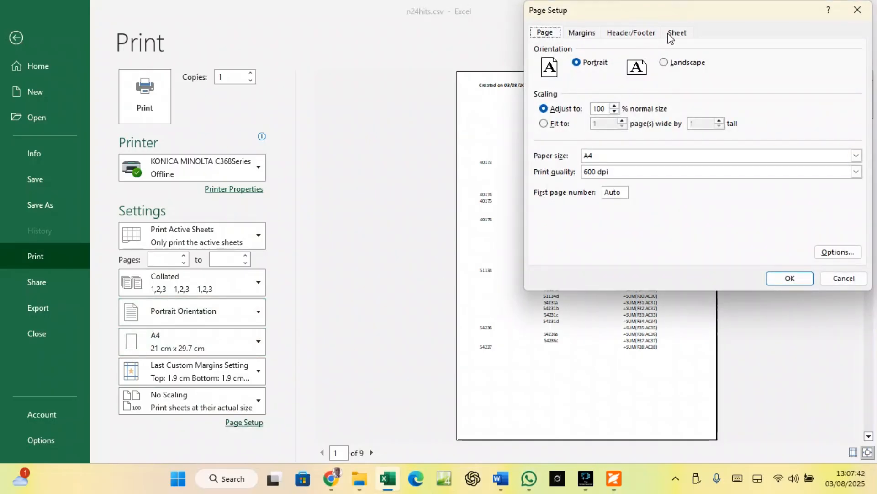
{"action": "left_click", "coordinate": [670, 37]}
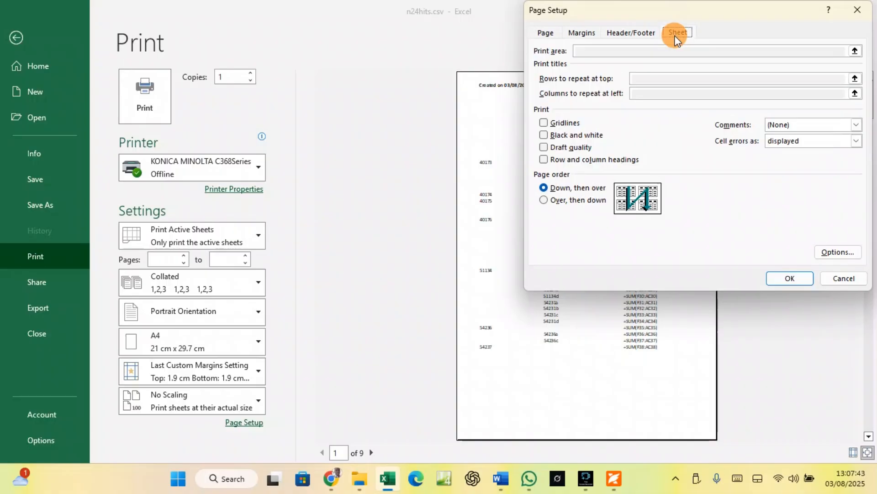
{"action": "left_click", "coordinate": [544, 159]}
{"action": "left_click", "coordinate": [794, 280]}
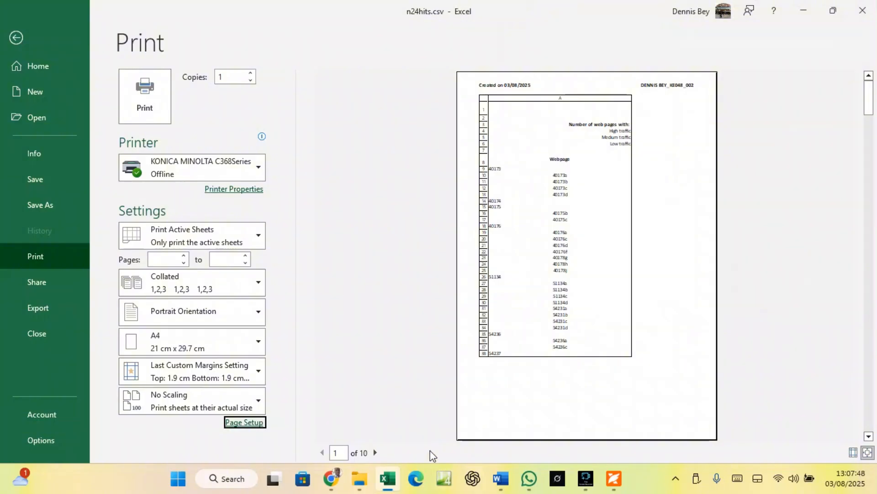
Page through the print preview and restrict the printout to the current selection, reviewing its pages.
{"action": "left_click", "coordinate": [379, 455]}
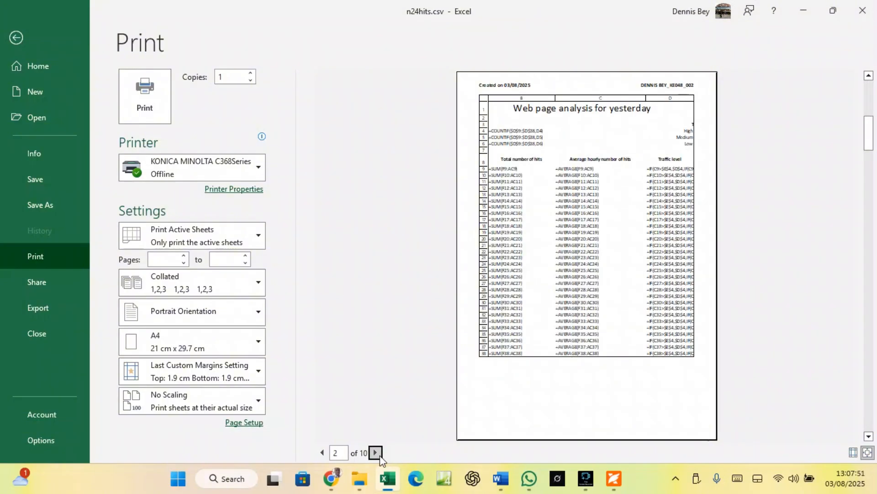
{"action": "left_click", "coordinate": [380, 457]}
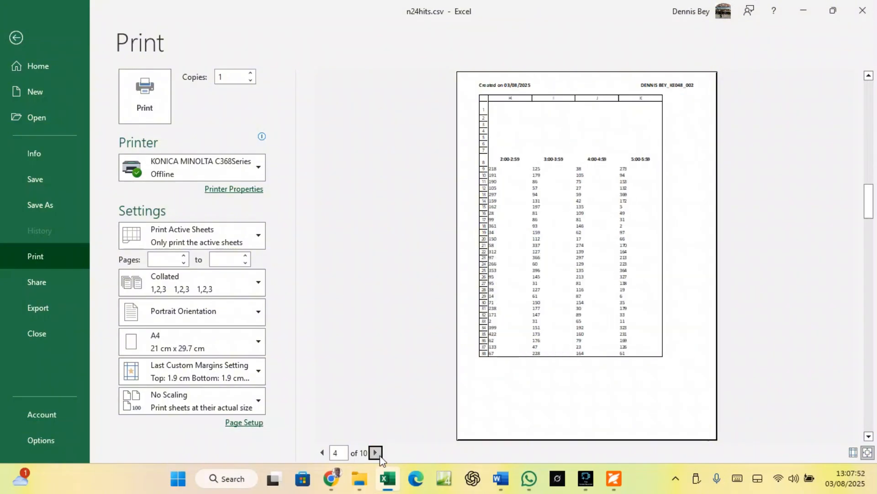
{"action": "left_click", "coordinate": [380, 455]}
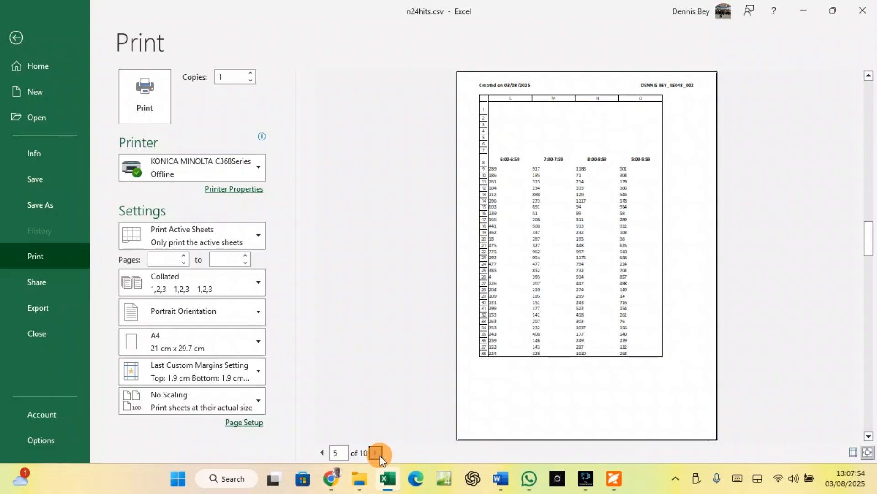
{"action": "left_click", "coordinate": [380, 455]}
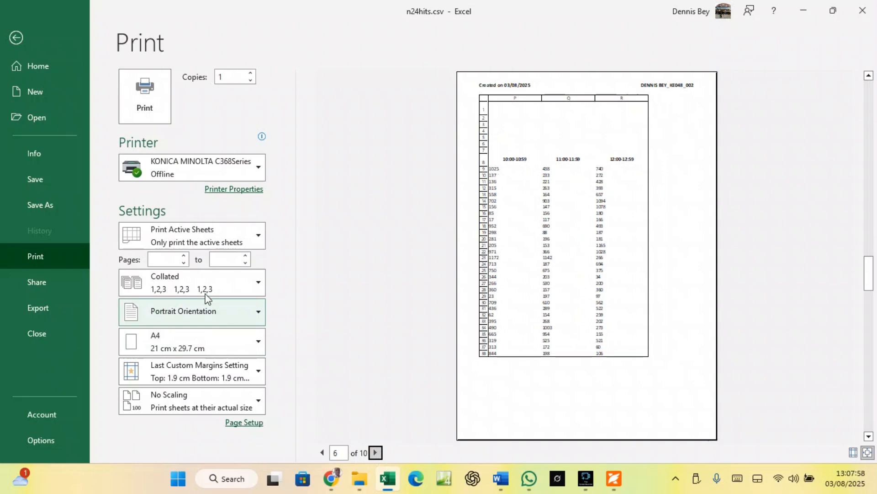
{"action": "left_click", "coordinate": [223, 237]}
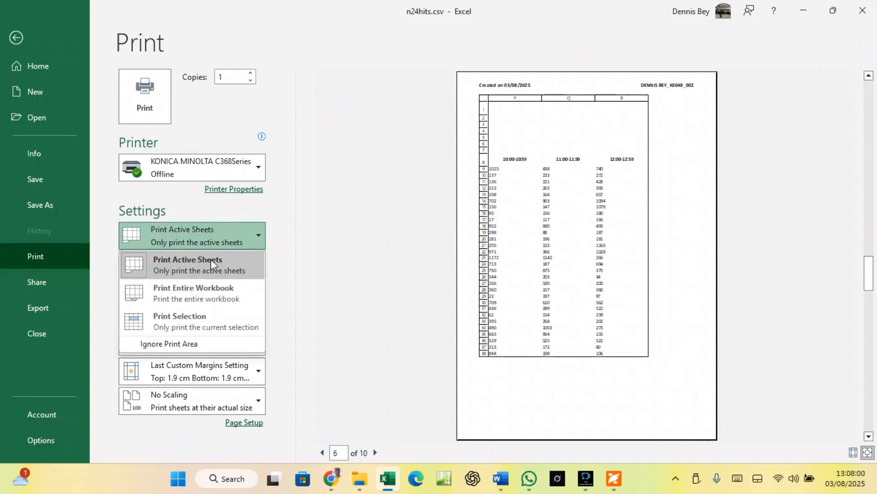
{"action": "left_click", "coordinate": [185, 318]}
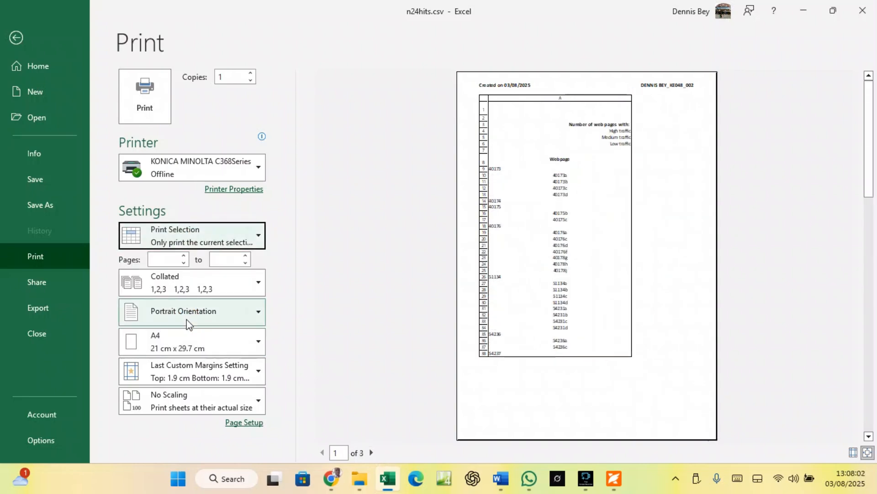
{"action": "left_click", "coordinate": [322, 453]}
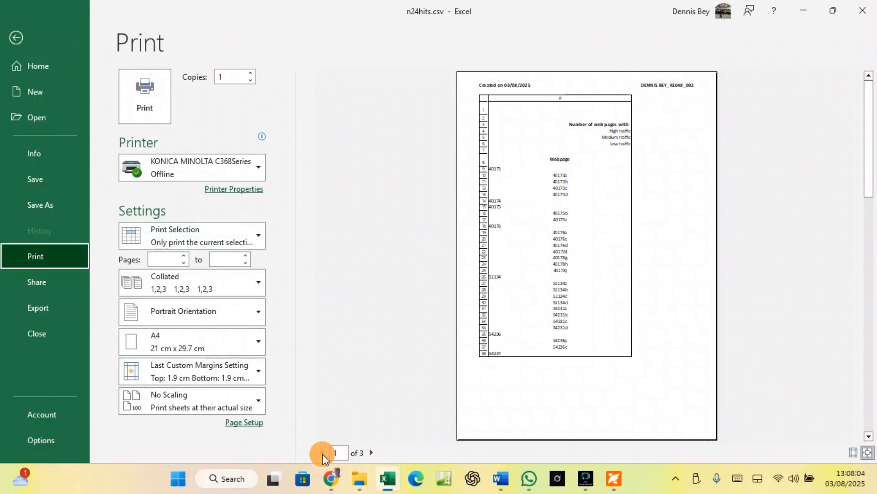
{"action": "left_click", "coordinate": [371, 452]}
{"action": "left_click", "coordinate": [371, 452]}
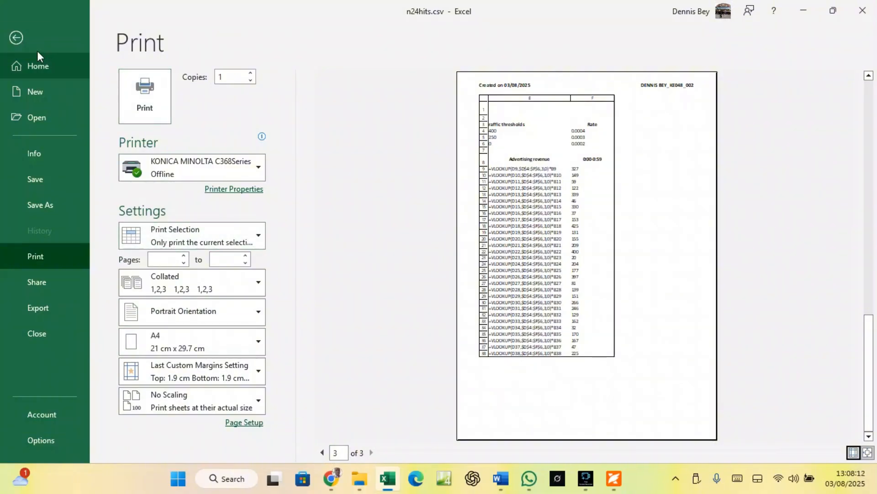
Return to the worksheet, look over the selected formulae down to row 38, and turn off the formula display.
{"action": "left_click", "coordinate": [18, 39]}
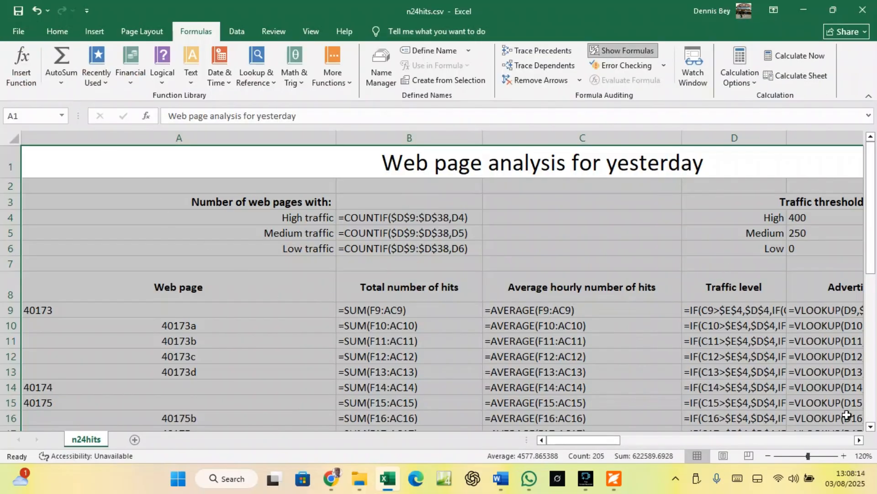
{"action": "left_click", "coordinate": [860, 440]}
{"action": "left_click", "coordinate": [859, 439]}
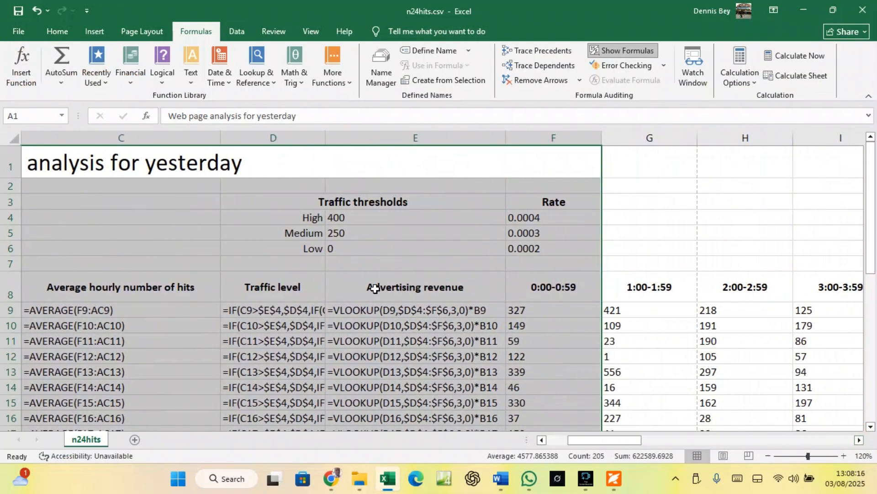
{"action": "scroll", "coordinate": [329, 262], "scroll_direction": "down", "scroll_amount": 16}
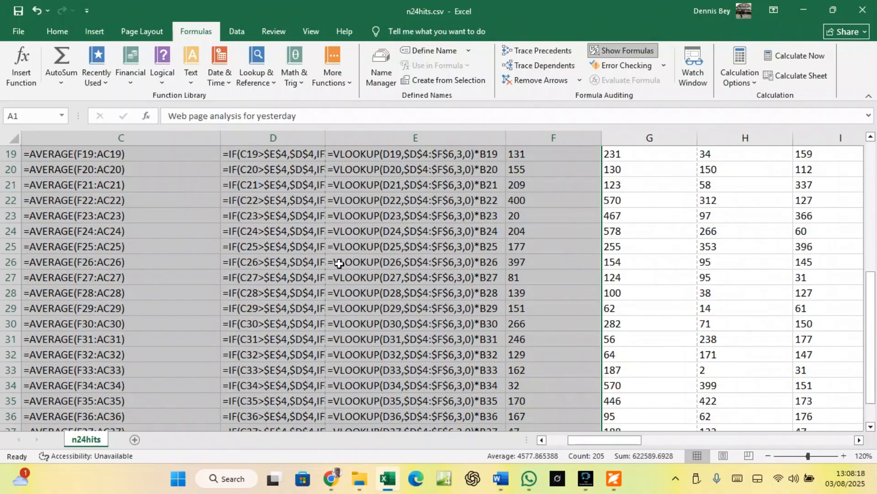
{"action": "scroll", "coordinate": [340, 263], "scroll_direction": "up", "scroll_amount": 7}
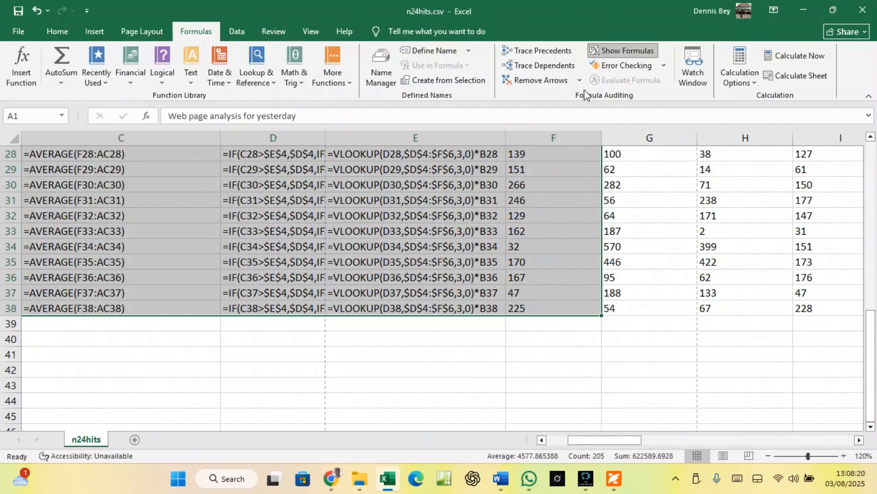
{"action": "left_click", "coordinate": [627, 51]}
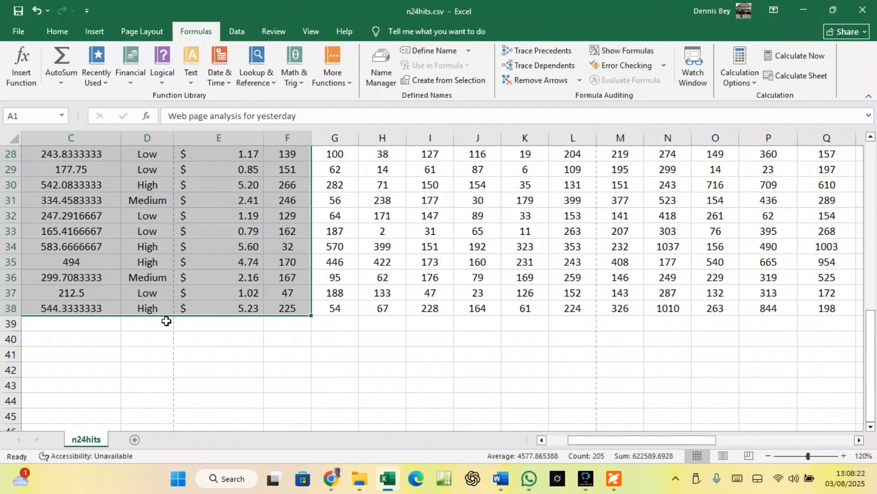
Return to the start of the worksheet, clear the range selection, and read task 11 in the Foxit exam paper.
{"action": "scroll", "coordinate": [169, 333], "scroll_direction": "up", "scroll_amount": 9}
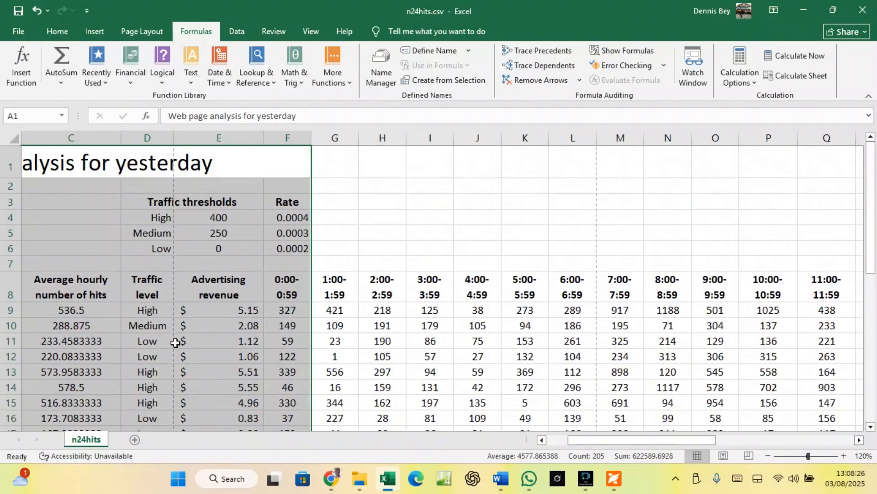
{"action": "left_click", "coordinate": [188, 360]}
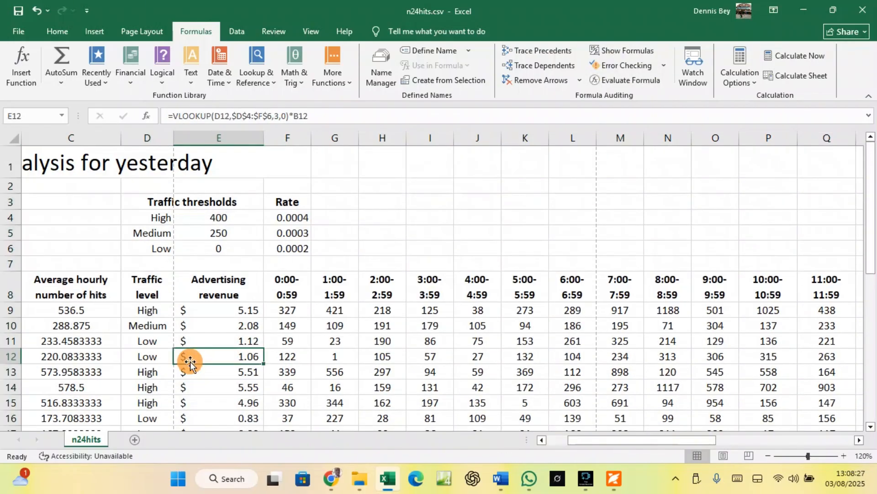
{"action": "left_click", "coordinate": [614, 479]}
{"action": "scroll", "coordinate": [283, 366], "scroll_direction": "down", "scroll_amount": 10}
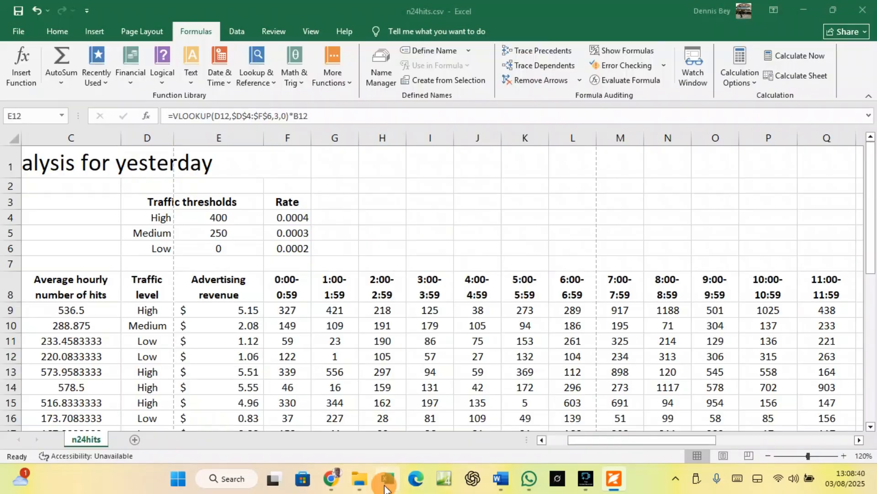
Select traffic level cells D9 to D38 in Excel and recheck the task 11 requirements in the Foxit exam paper.
{"action": "left_click", "coordinate": [388, 478]}
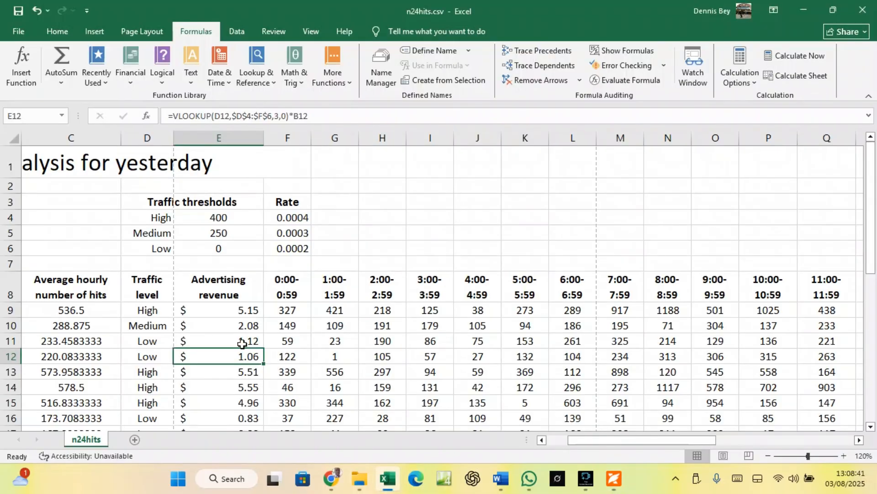
{"action": "left_click", "coordinate": [166, 309]}
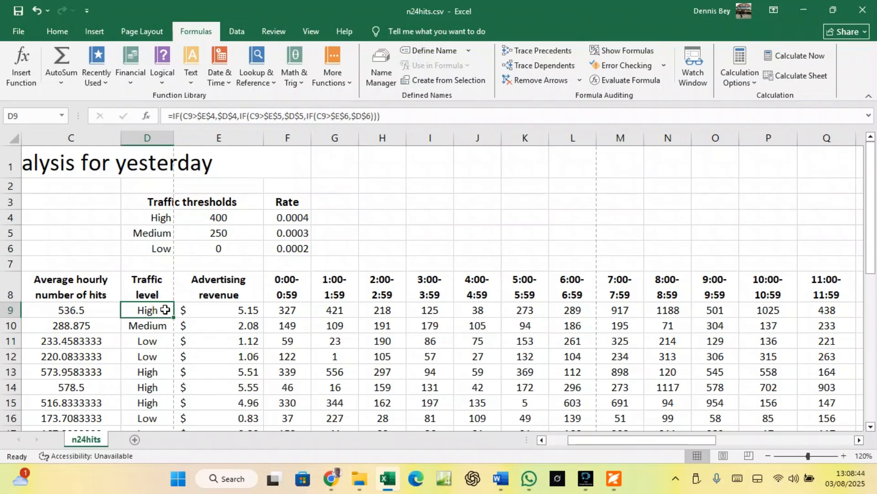
{"action": "key", "text": "ctrl+shift+Down"}
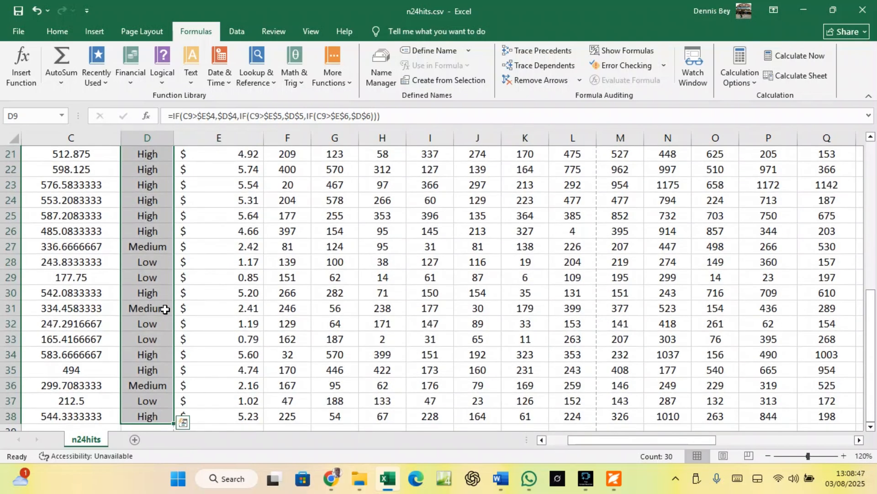
{"action": "left_click", "coordinate": [613, 479]}
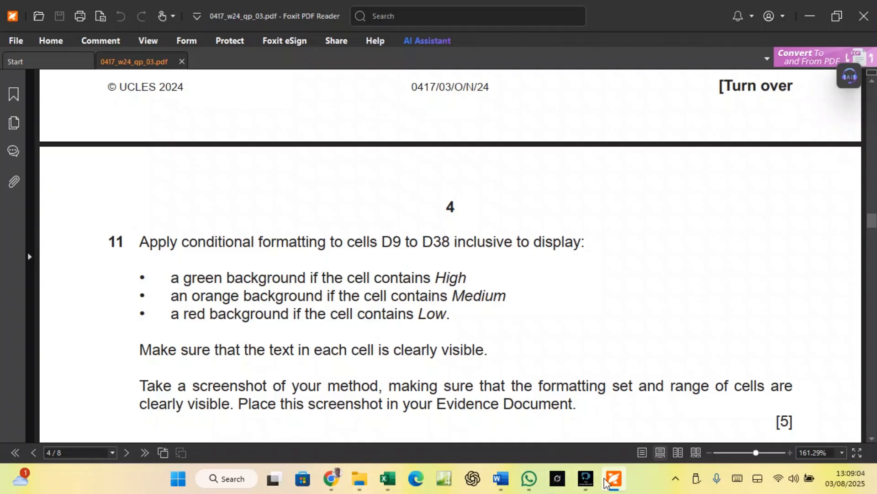
{"action": "left_click", "coordinate": [387, 480]}
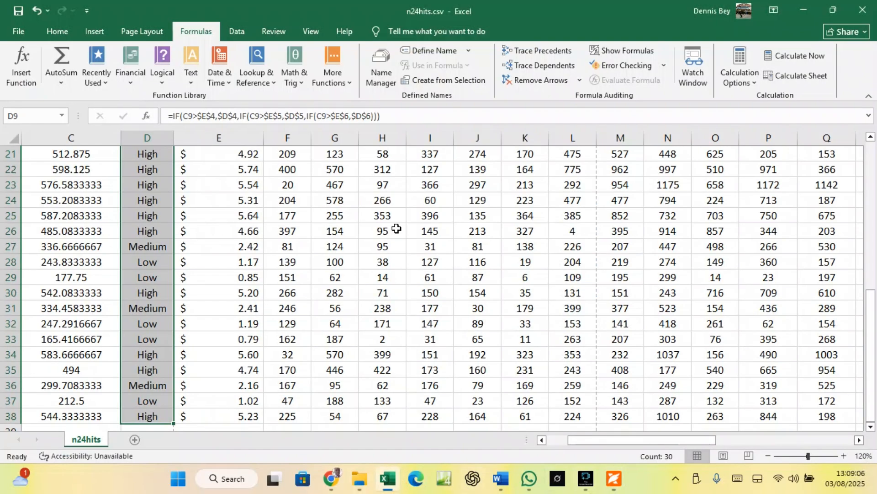
Start an Equal To conditional formatting rule on cells D9 to D38 that matches the value High.
{"action": "left_click", "coordinate": [57, 31]}
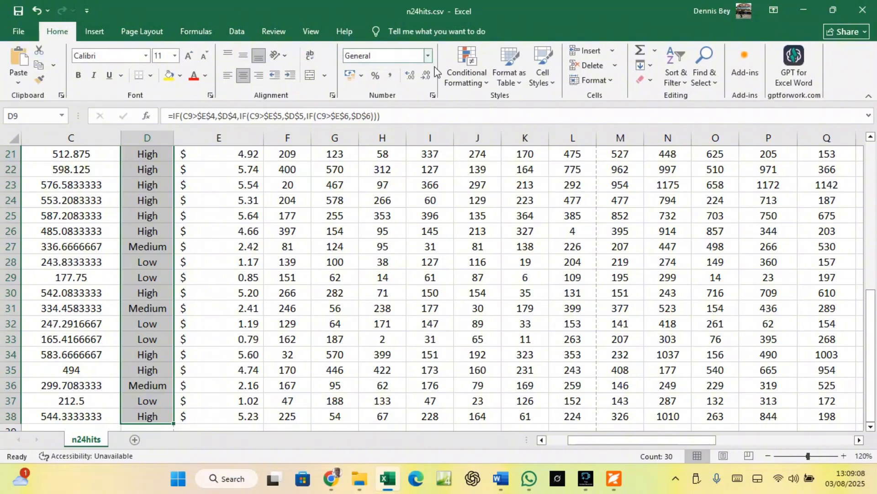
{"action": "left_click", "coordinate": [488, 81]}
{"action": "mouse_move", "coordinate": [501, 99]}
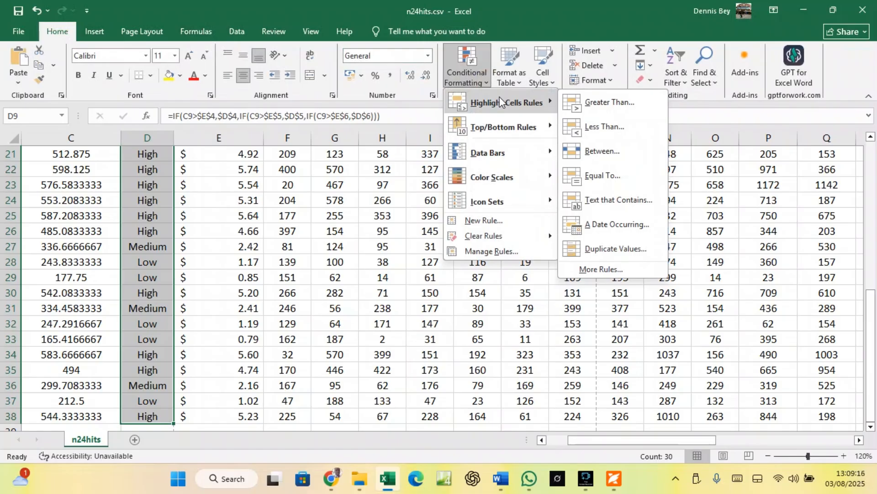
{"action": "left_click", "coordinate": [604, 176]}
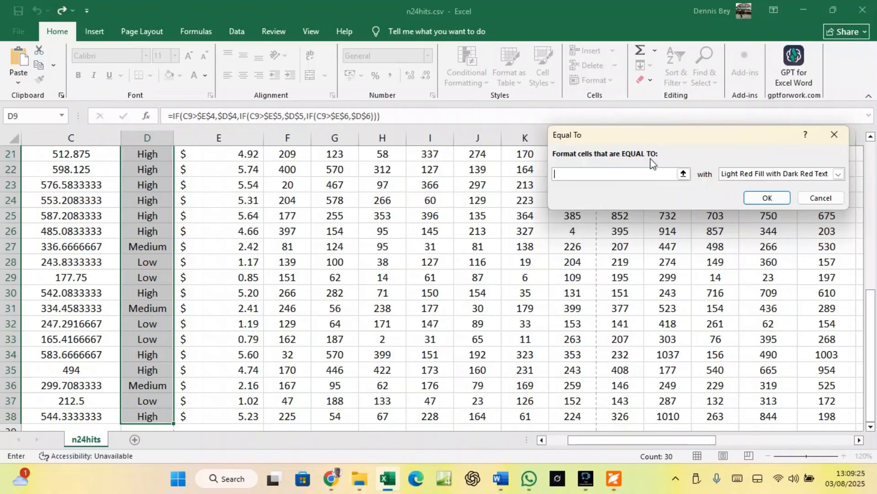
{"action": "left_click", "coordinate": [683, 174]}
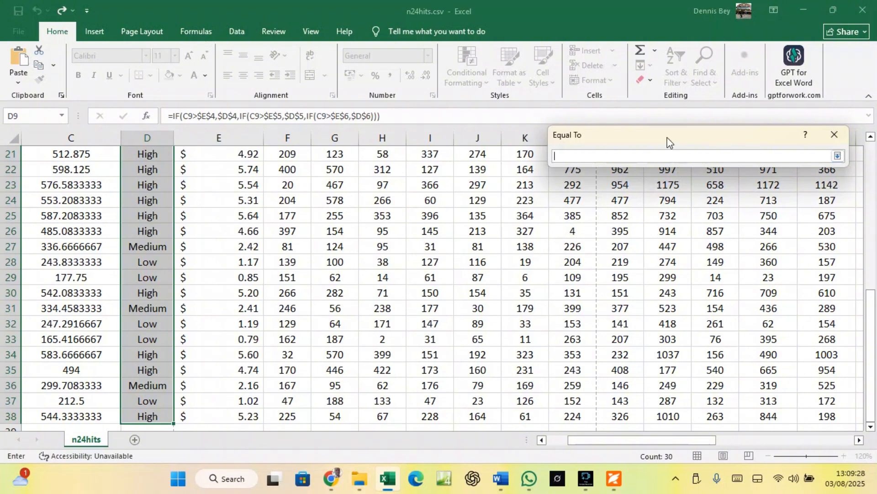
{"action": "left_click", "coordinate": [835, 134]}
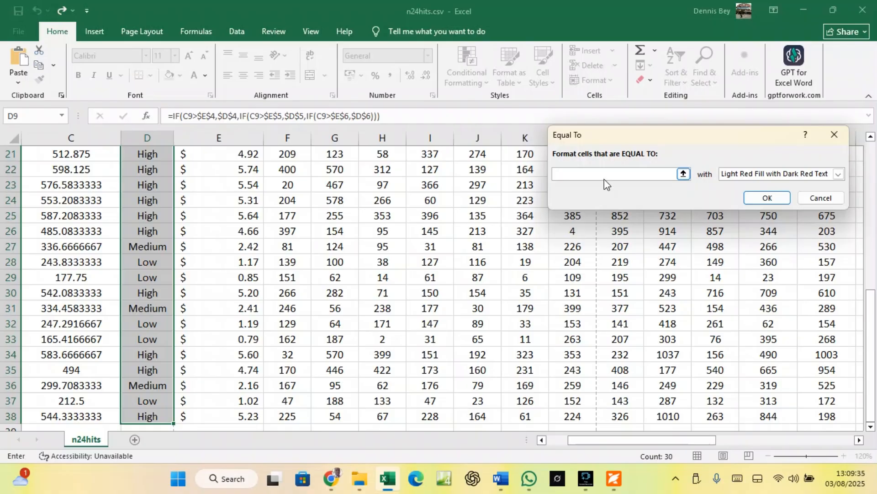
{"action": "type", "text": "hiGH"}
{"action": "key", "text": "BackSpace"}
{"action": "type", "text": "h"}
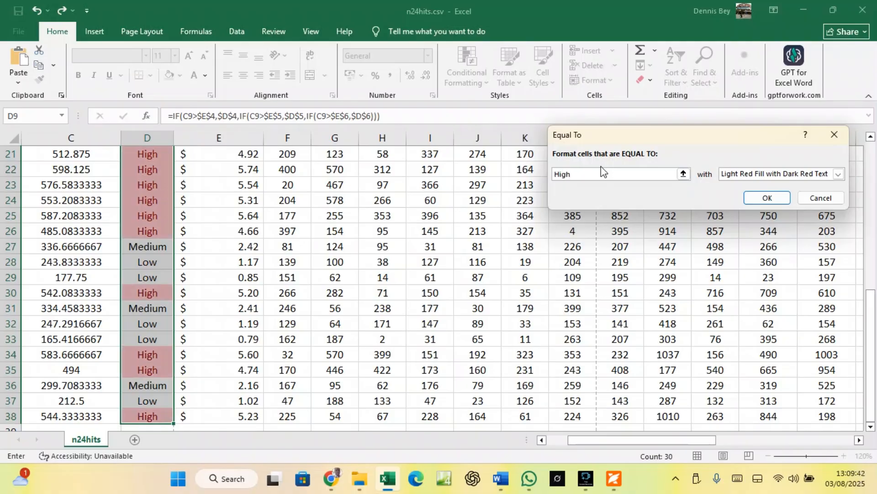
Give the High rule a custom format with a green background fill.
{"action": "left_click", "coordinate": [786, 172]}
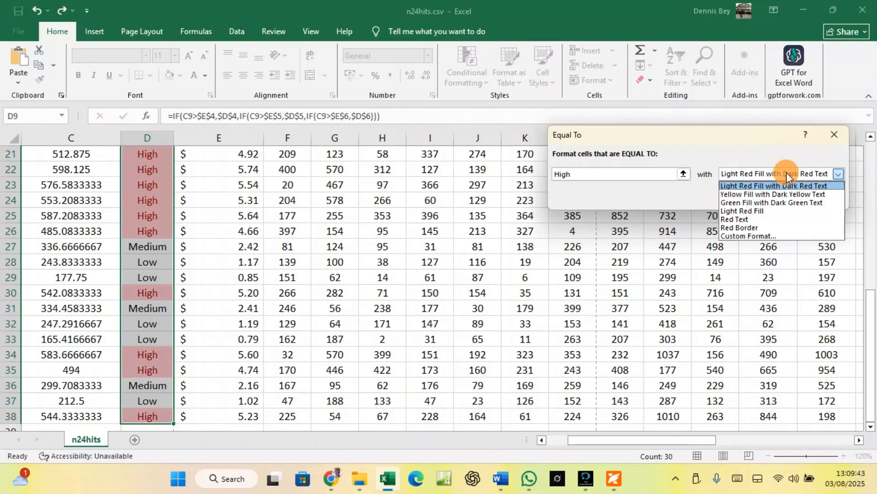
{"action": "left_click", "coordinate": [761, 236]}
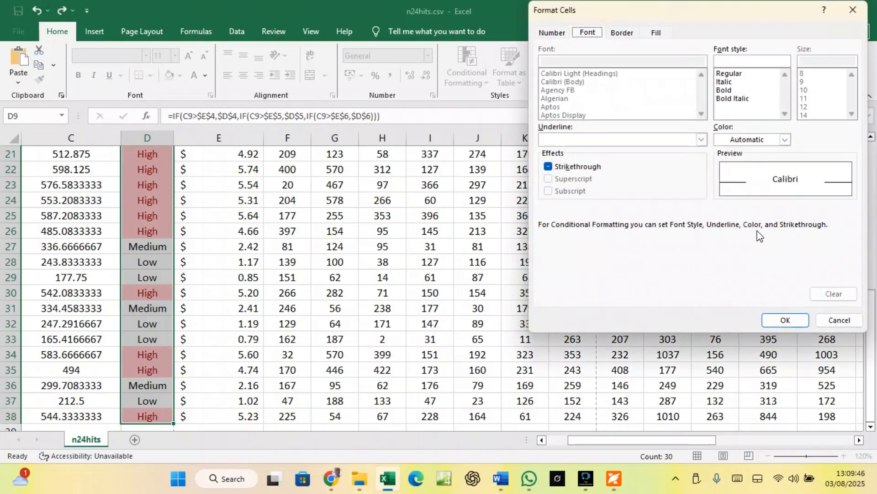
{"action": "left_click", "coordinate": [658, 32]}
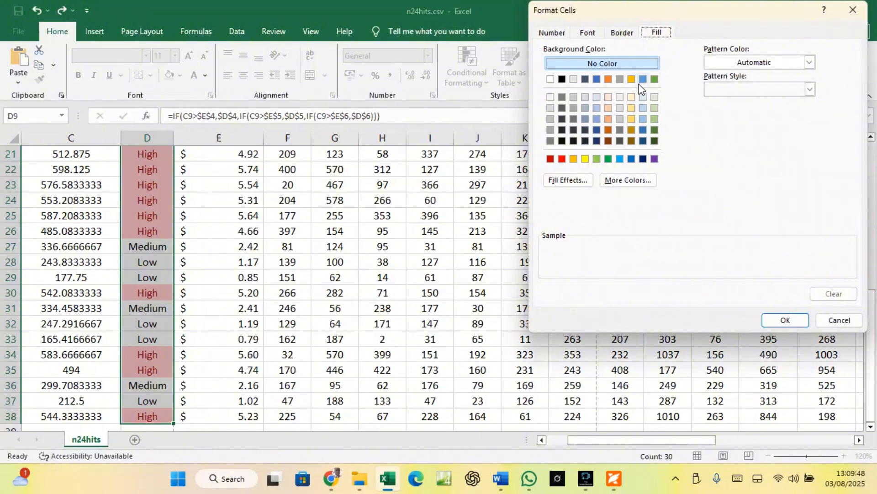
{"action": "left_click", "coordinate": [654, 78]}
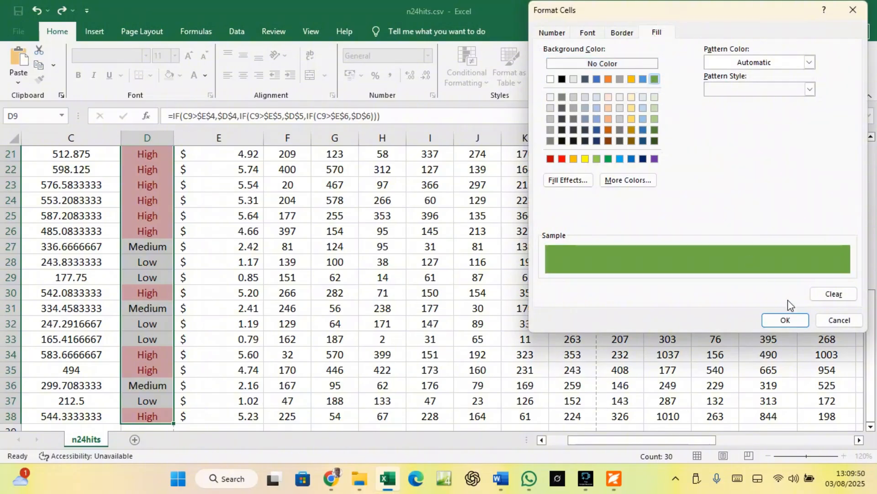
{"action": "left_click", "coordinate": [789, 318]}
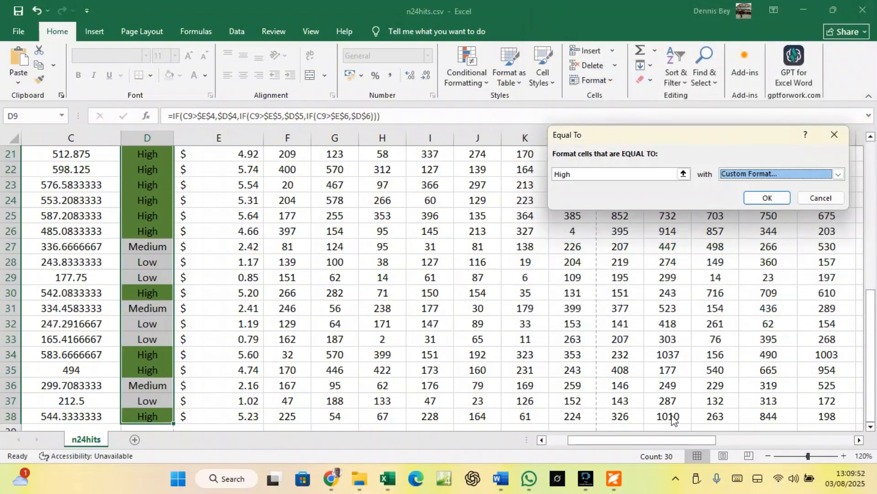
Recheck the background colours required by task 11 in the Foxit exam paper and return to Excel.
{"action": "left_click", "coordinate": [612, 480]}
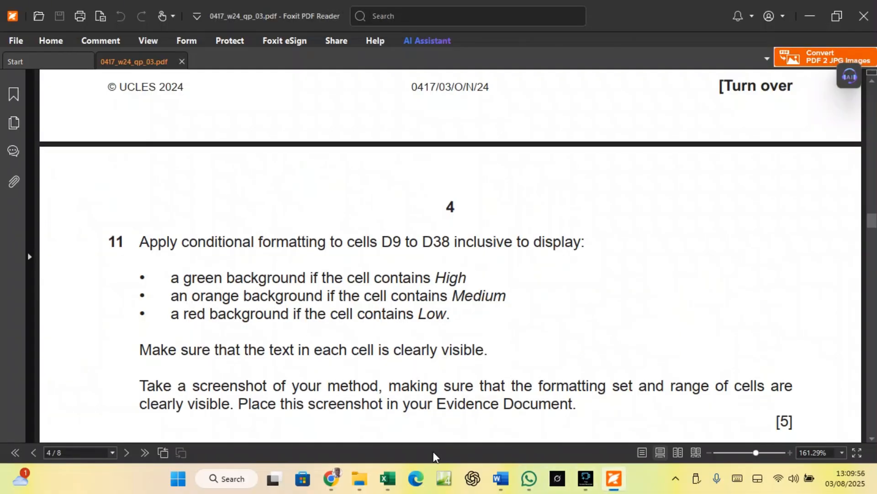
{"action": "mouse_move", "coordinate": [373, 488]}
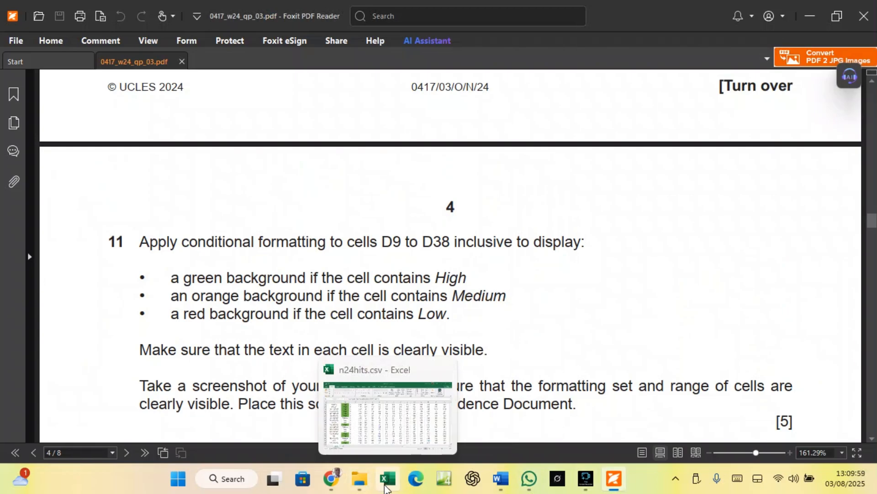
{"action": "left_click", "coordinate": [386, 488]}
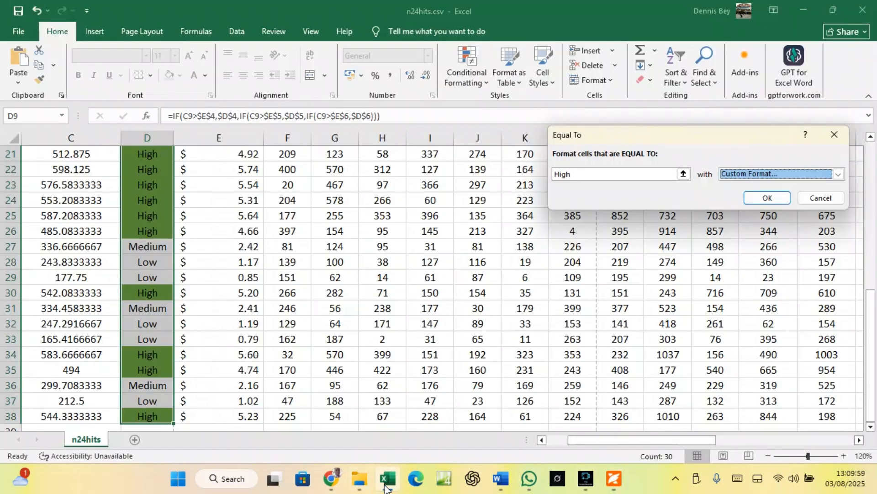
{"action": "left_click", "coordinate": [587, 171]}
{"action": "key", "text": "BackSpace"}
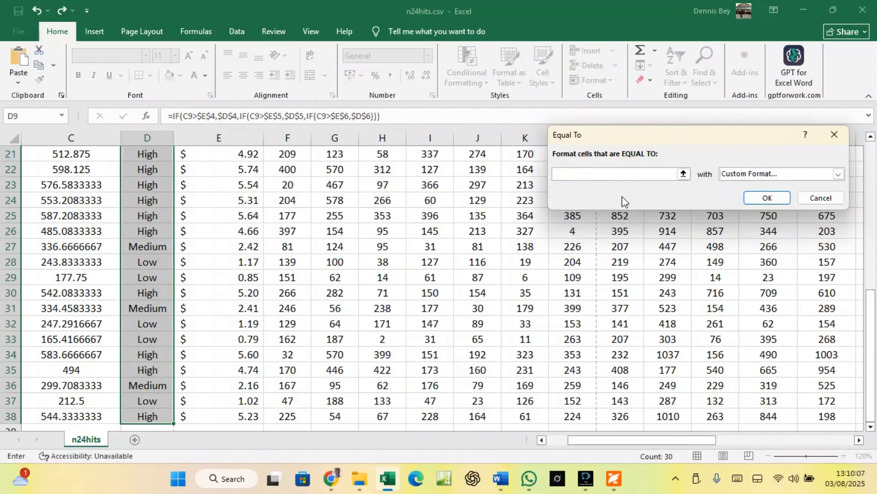
{"action": "type", "text": "Mdedium"}
{"action": "key", "text": "BackSpace"}
{"action": "key", "text": "BackSpace"}
{"action": "key", "text": "BackSpace"}
{"action": "key", "text": "BackSpace"}
{"action": "key", "text": "BackSpace"}
{"action": "key", "text": "BackSpace"}
{"action": "key", "text": "BackSpace"}
{"action": "type", "text": "High"}
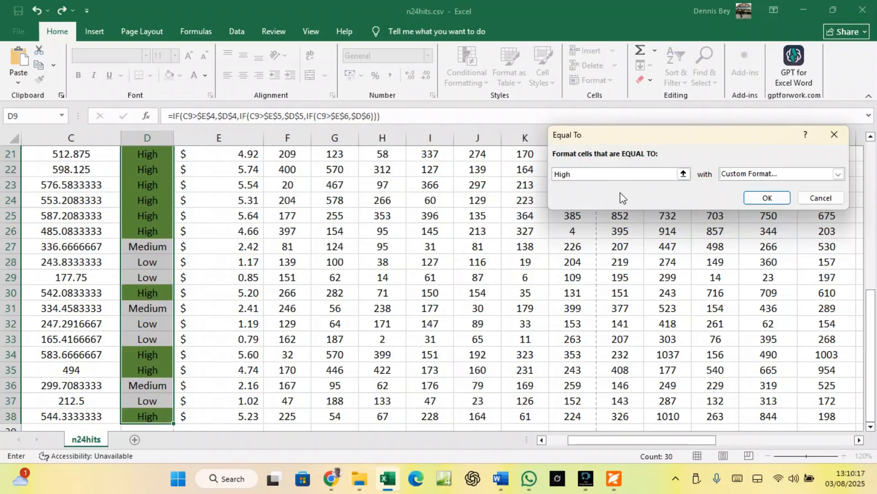
Apply the High rule to D9 to D38 and start another Equal To highlight rule matching Medium.
{"action": "left_click", "coordinate": [766, 197]}
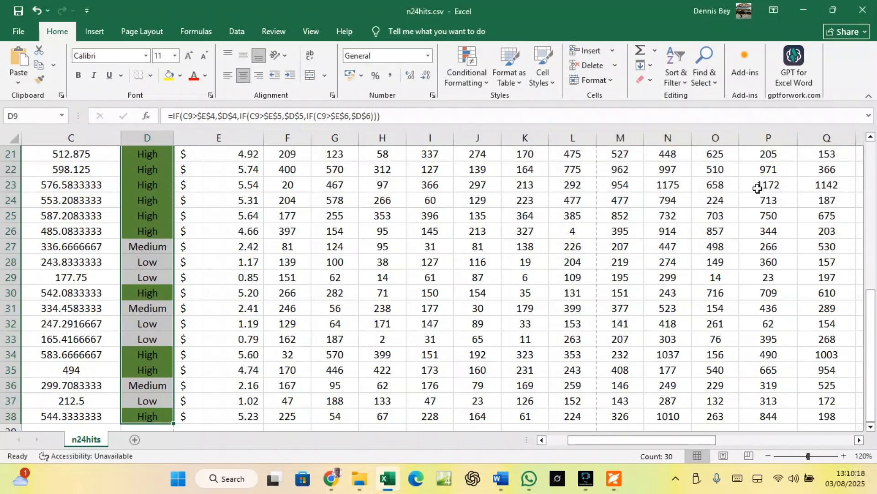
{"action": "left_click", "coordinate": [476, 85]}
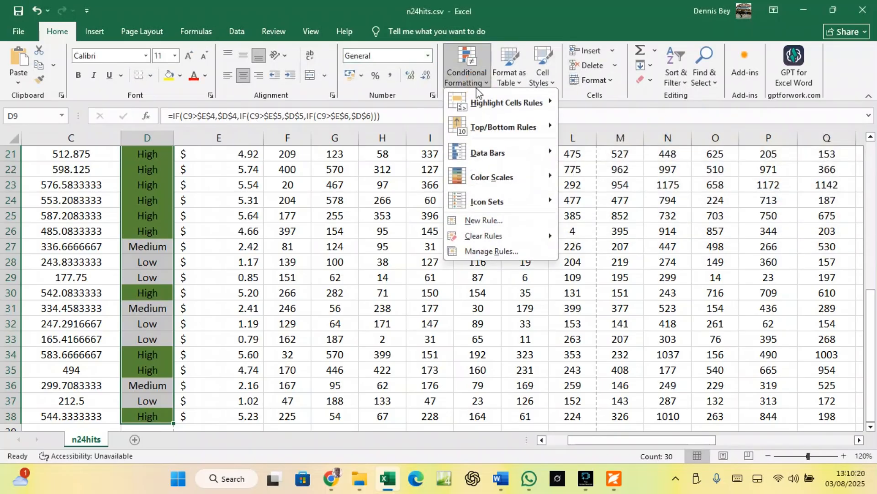
{"action": "mouse_move", "coordinate": [503, 102]}
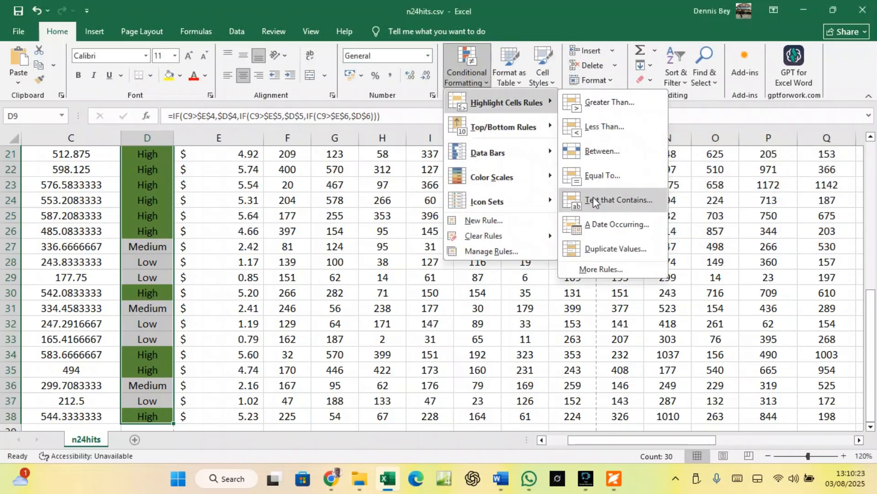
{"action": "left_click", "coordinate": [598, 182]}
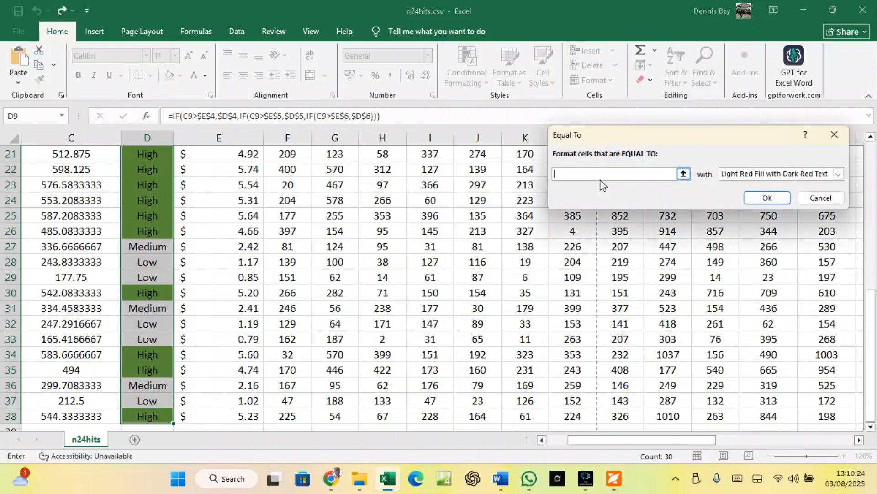
{"action": "type", "text": "Medium"}
Give the Medium rule a custom format with an orange background fill and apply it.
{"action": "left_click", "coordinate": [816, 173]}
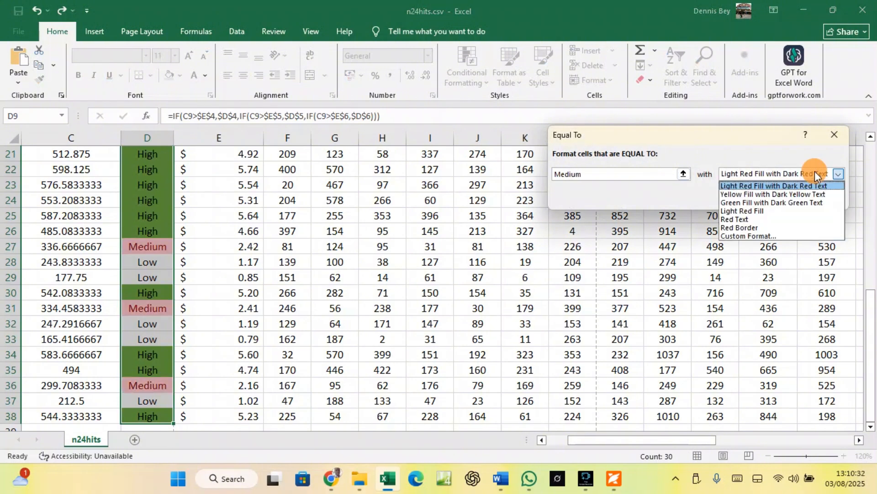
{"action": "left_click", "coordinate": [744, 238]}
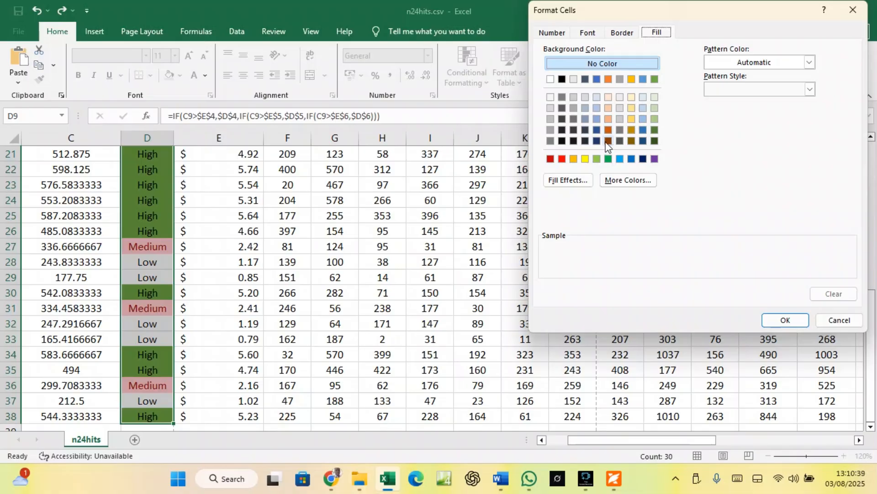
{"action": "left_click", "coordinate": [609, 79]}
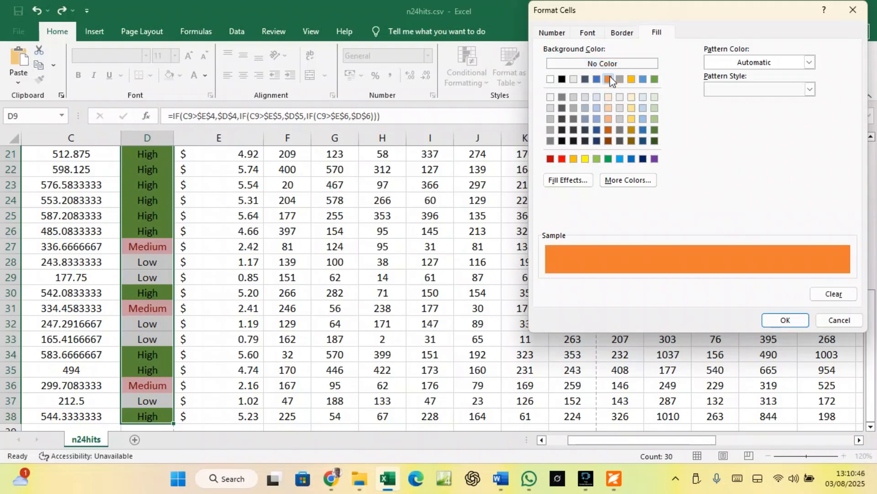
{"action": "left_click", "coordinate": [780, 316]}
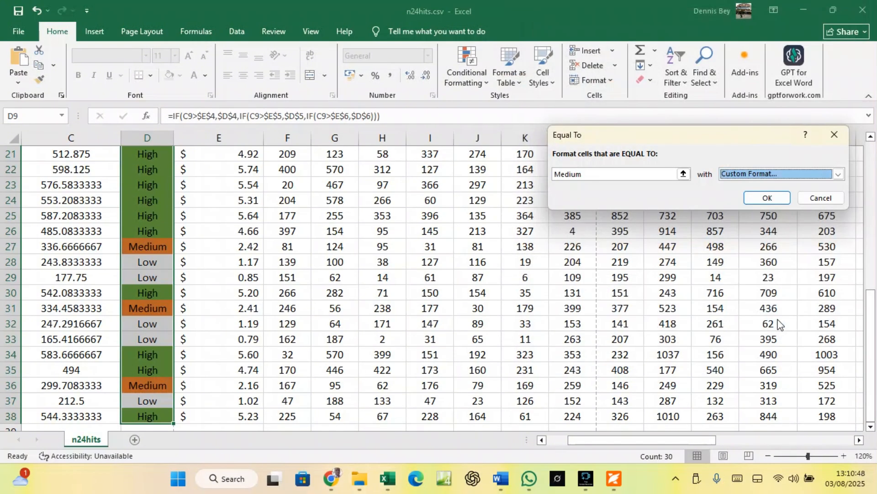
{"action": "left_click", "coordinate": [759, 199]}
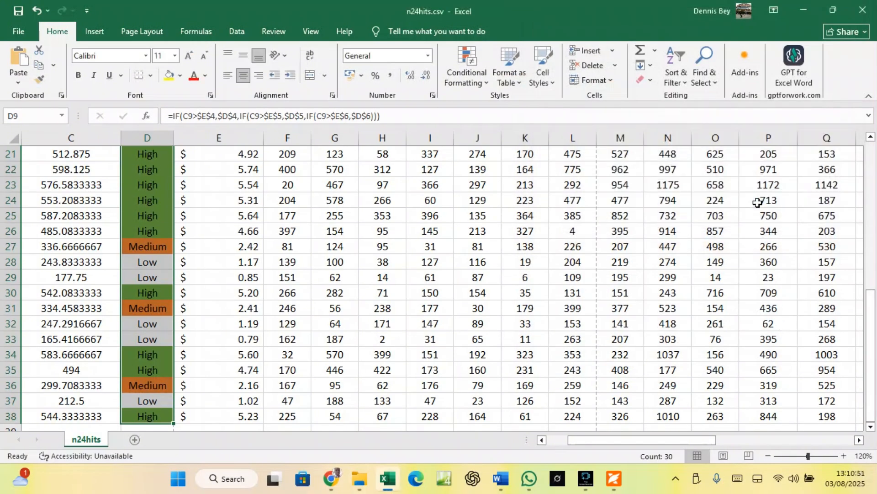
Check the task 11 formatting required for Low cells in the Foxit exam paper.
{"action": "left_click", "coordinate": [613, 478]}
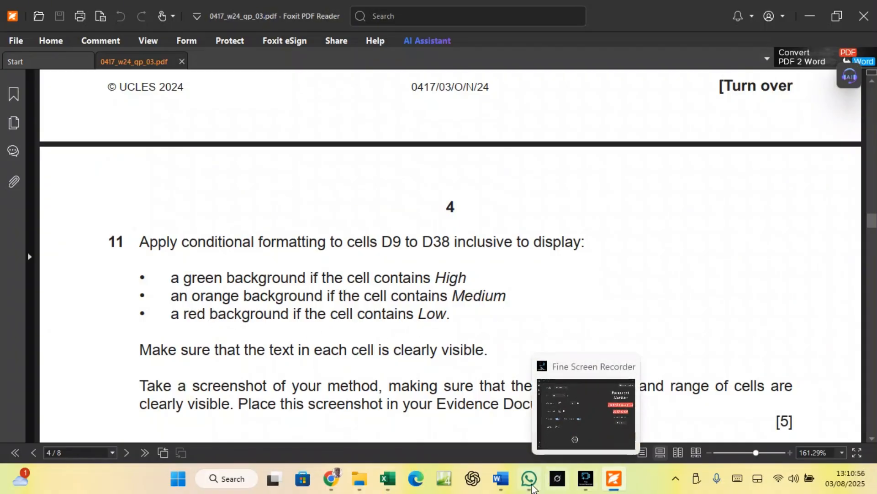
{"action": "mouse_move", "coordinate": [526, 484]}
{"action": "mouse_move", "coordinate": [394, 484]}
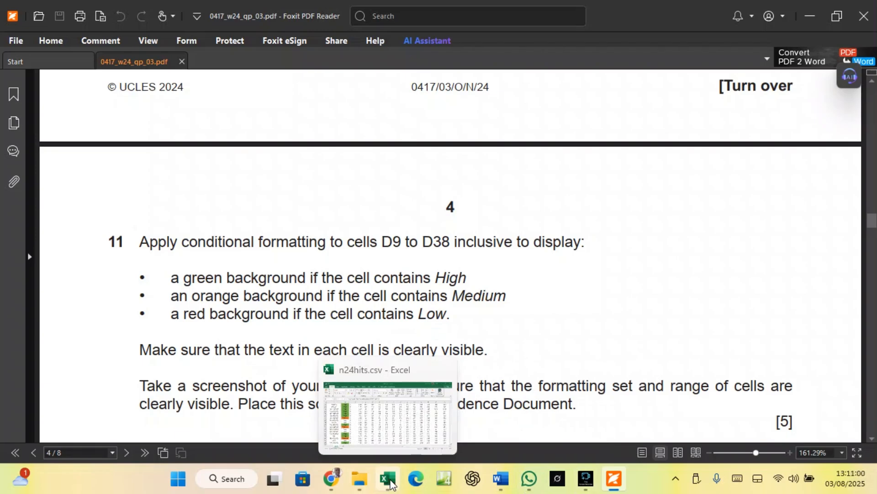
Return to Excel and start an Equal To highlight rule matching Low for cells D9 to D38.
{"action": "left_click", "coordinate": [390, 483]}
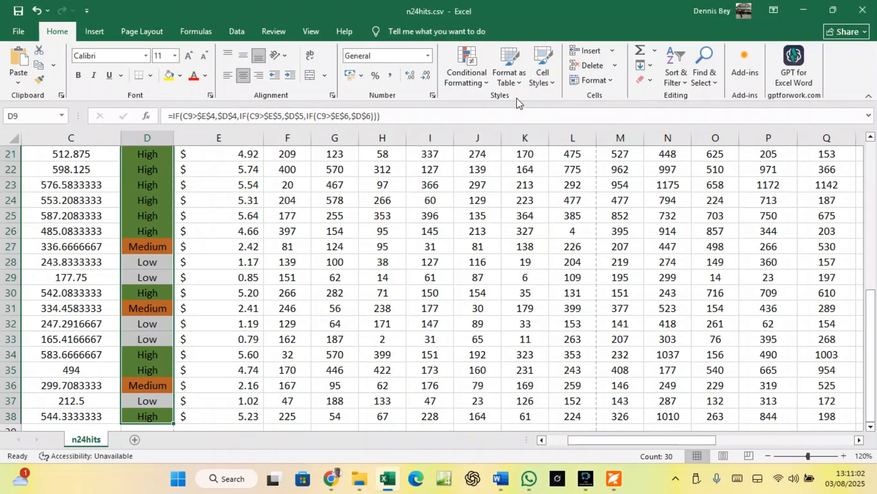
{"action": "left_click", "coordinate": [488, 82]}
{"action": "mouse_move", "coordinate": [499, 114]}
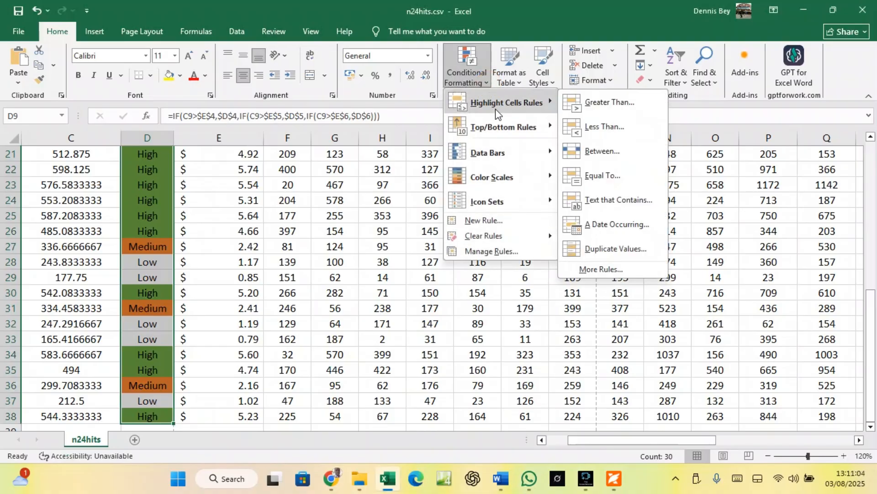
{"action": "left_click", "coordinate": [599, 175]}
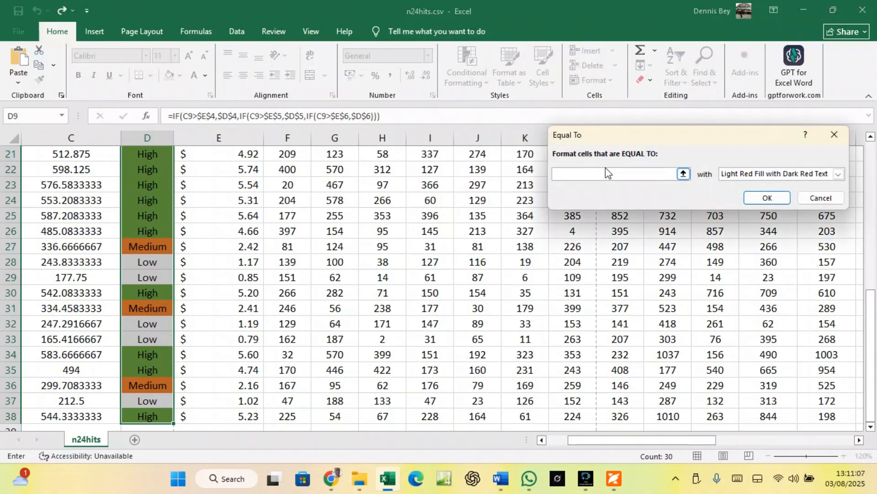
{"action": "type", "text": "Low"}
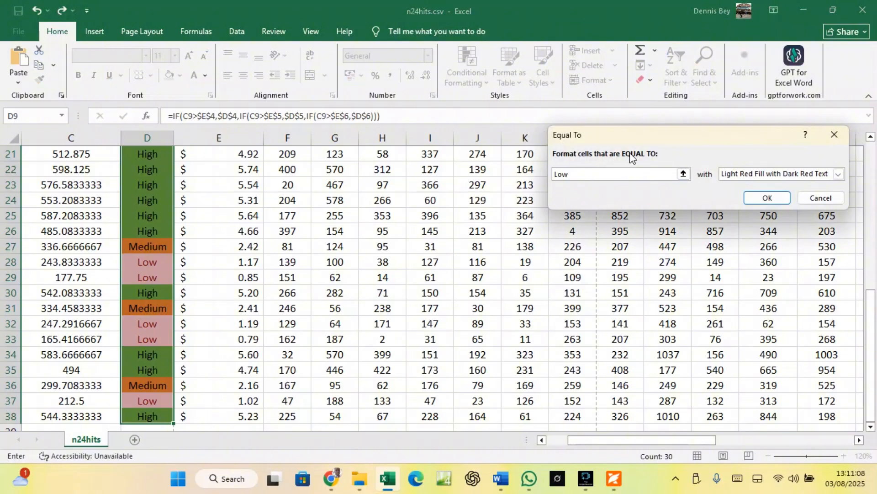
Give the Low rule a custom format with a red background fill and apply it.
{"action": "left_click", "coordinate": [754, 174]}
{"action": "left_click", "coordinate": [739, 237]}
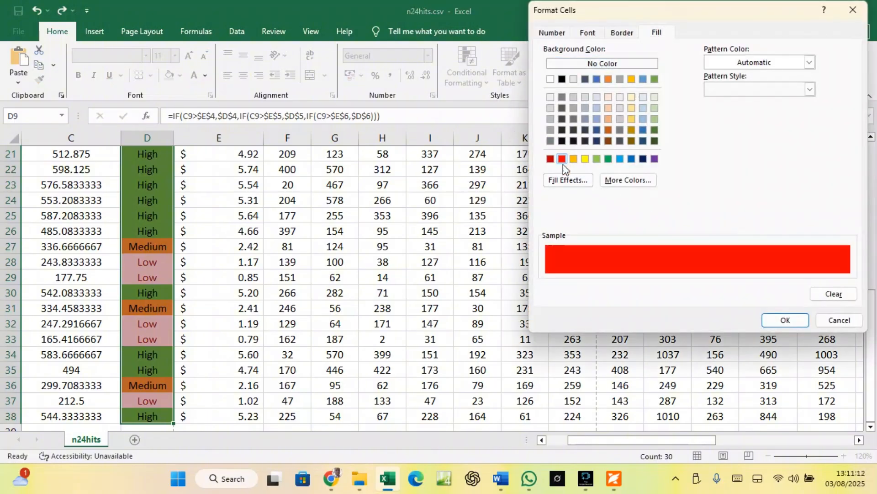
{"action": "left_click", "coordinate": [563, 159]}
{"action": "left_click", "coordinate": [777, 319]}
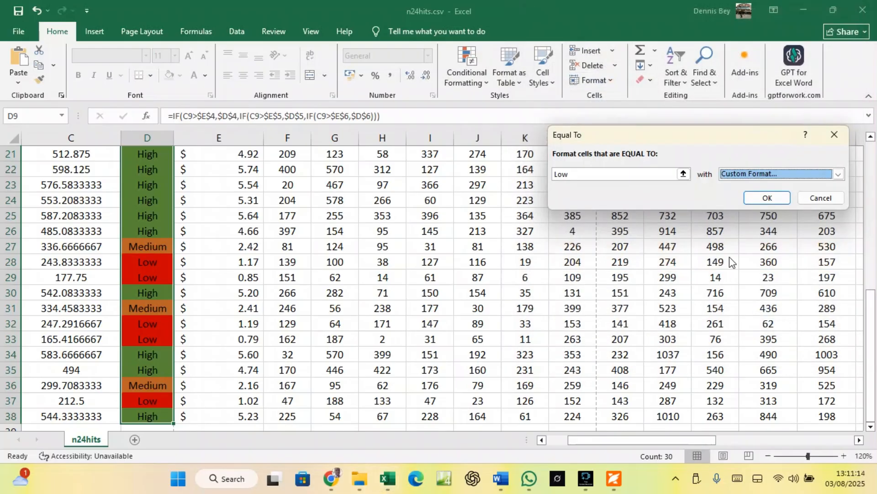
{"action": "left_click", "coordinate": [770, 197]}
{"action": "left_click", "coordinate": [384, 277]}
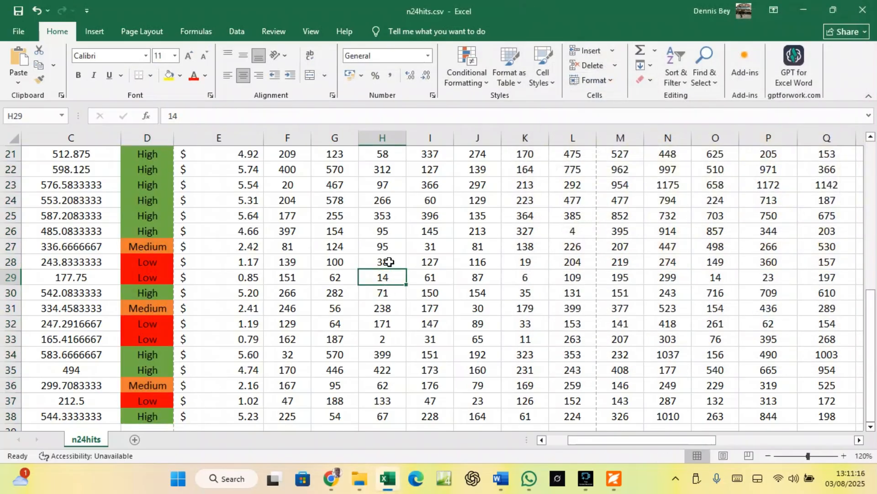
Review the coloured traffic levels and check task 11's evidence screenshot requirement in the Foxit exam paper.
{"action": "scroll", "coordinate": [375, 270], "scroll_direction": "up", "scroll_amount": 6}
{"action": "scroll", "coordinate": [293, 310], "scroll_direction": "down", "scroll_amount": 10}
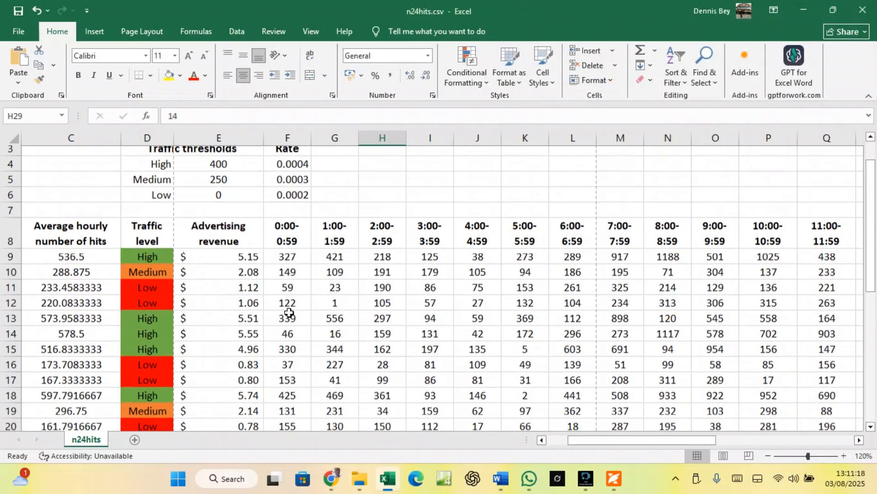
{"action": "left_click", "coordinate": [614, 479]}
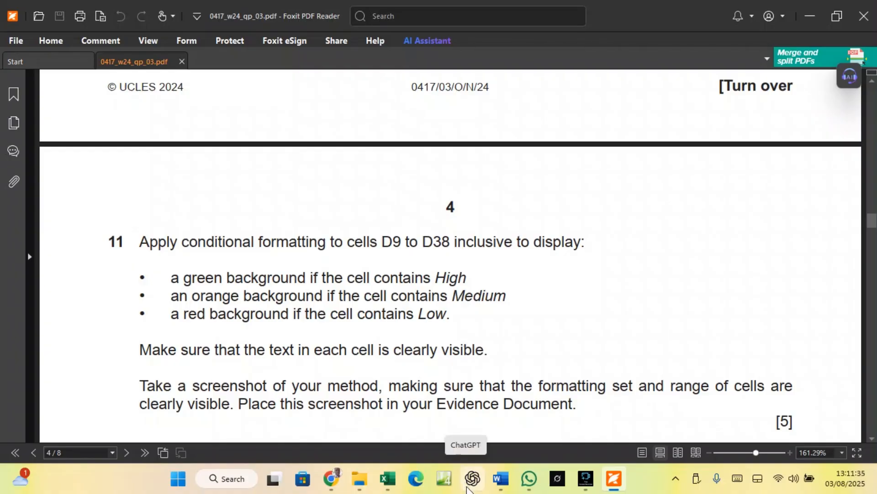
{"action": "scroll", "coordinate": [481, 365], "scroll_direction": "down", "scroll_amount": 3}
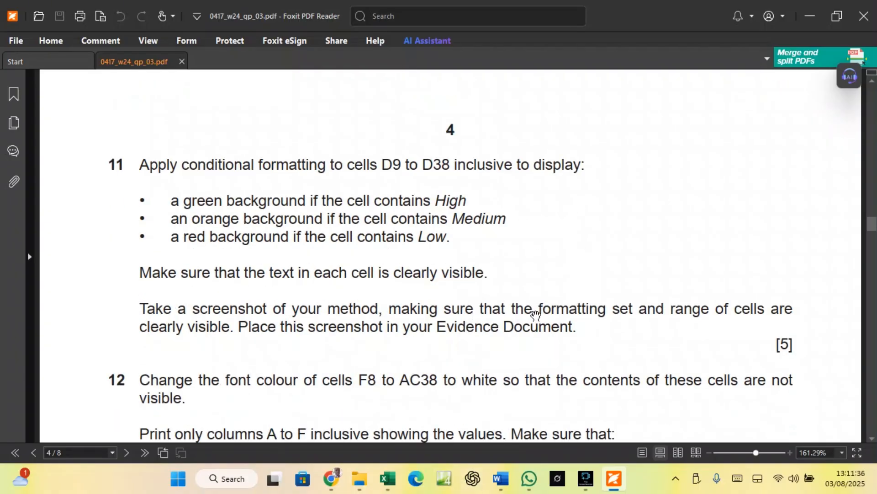
Add a bold EVIDENCE 1 heading on a new line in the Word evidence document and return to Excel.
{"action": "left_click", "coordinate": [510, 480]}
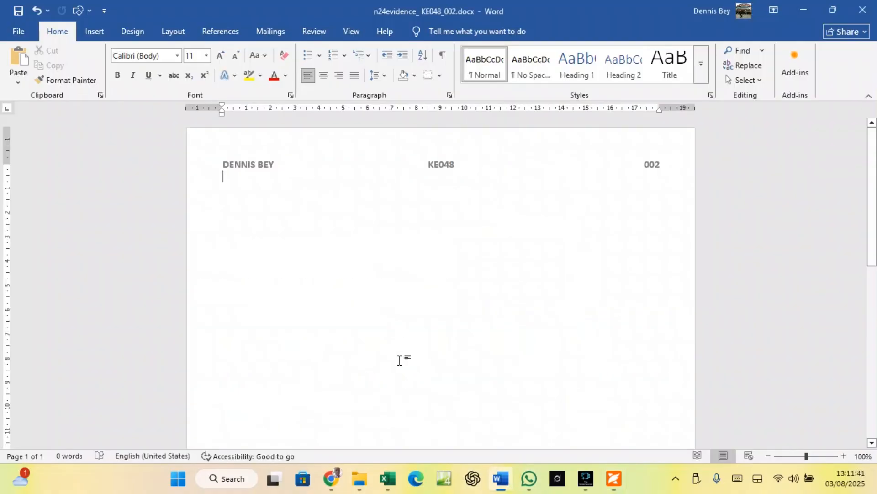
{"action": "key", "text": "Return"}
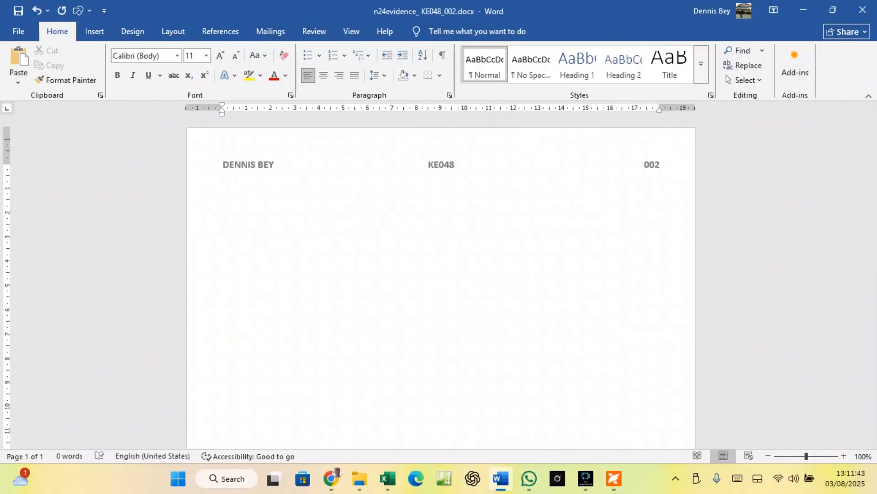
{"action": "type", "text": "EVIDENCE 1"}
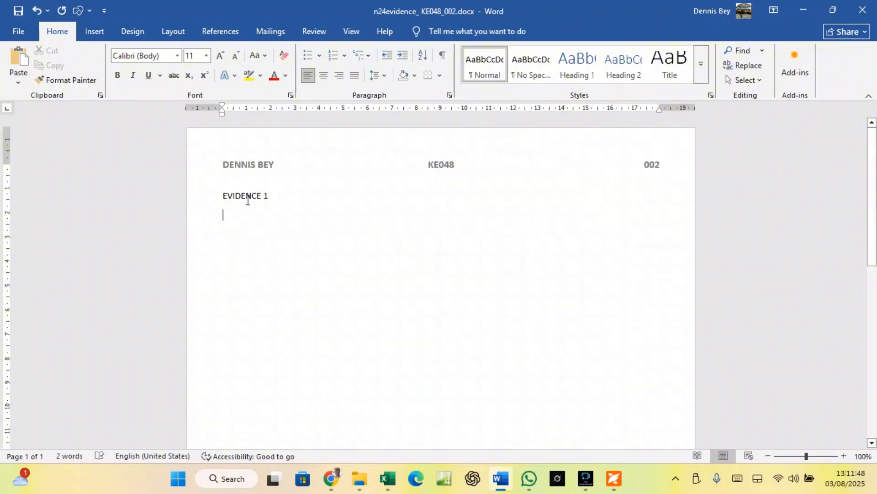
{"action": "left_click_drag", "start_coordinate": [222, 194], "coordinate": [274, 192]}
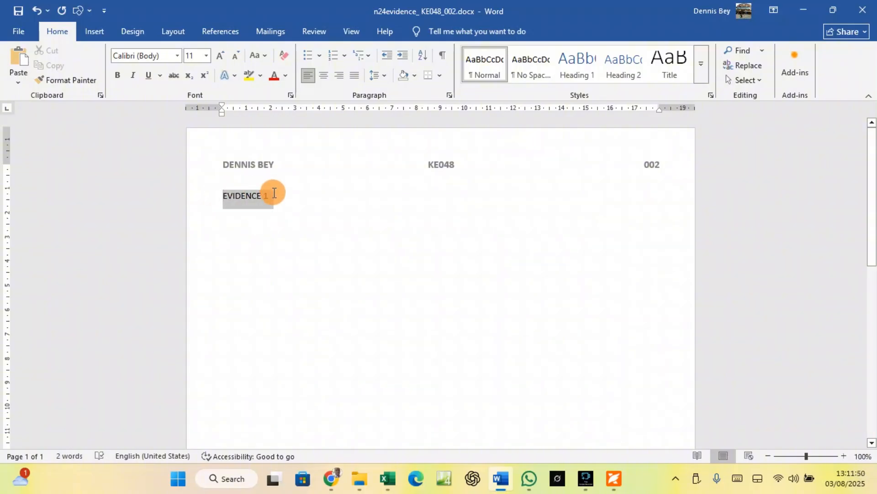
{"action": "left_click", "coordinate": [118, 75]}
{"action": "left_click", "coordinate": [228, 210]}
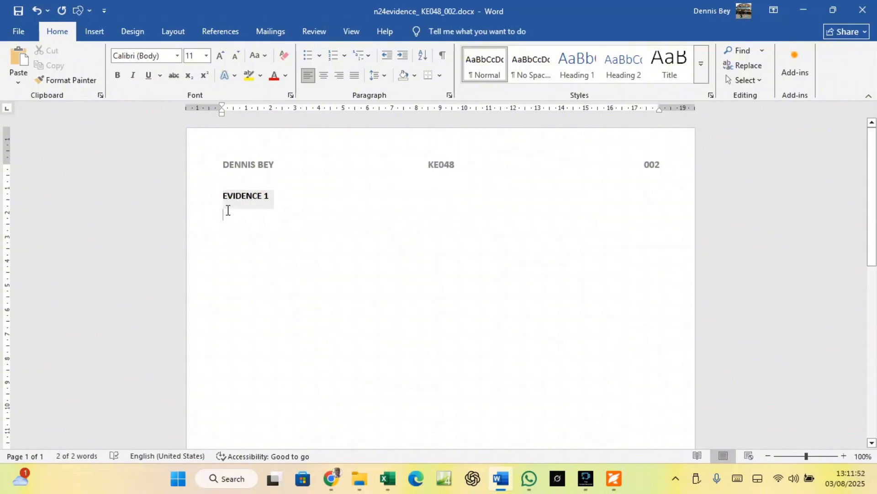
{"action": "left_click", "coordinate": [393, 486]}
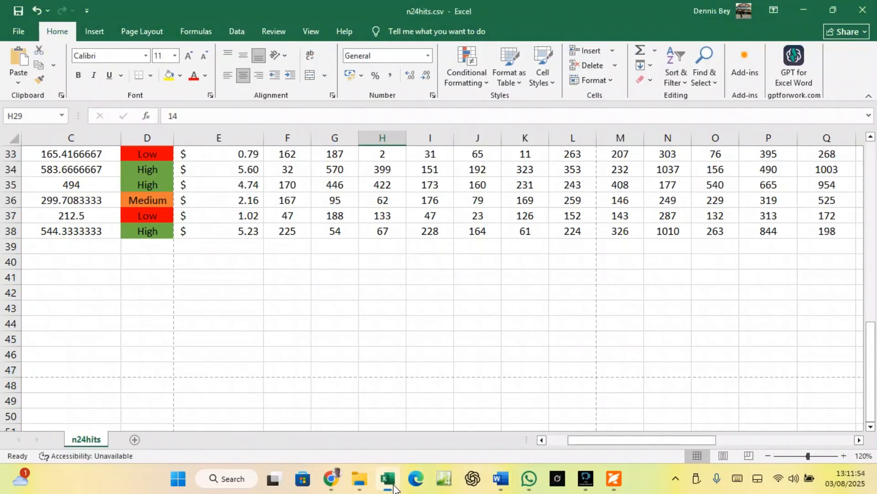
{"action": "left_click", "coordinate": [487, 83]}
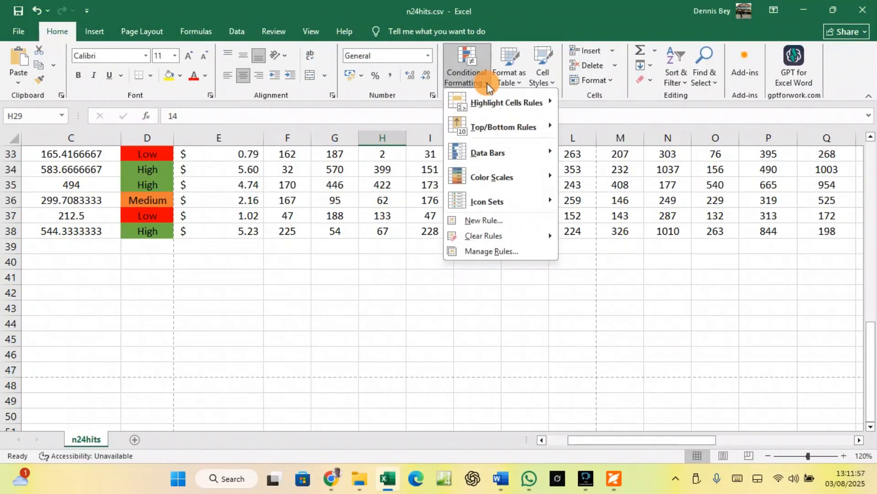
{"action": "left_click", "coordinate": [475, 253]}
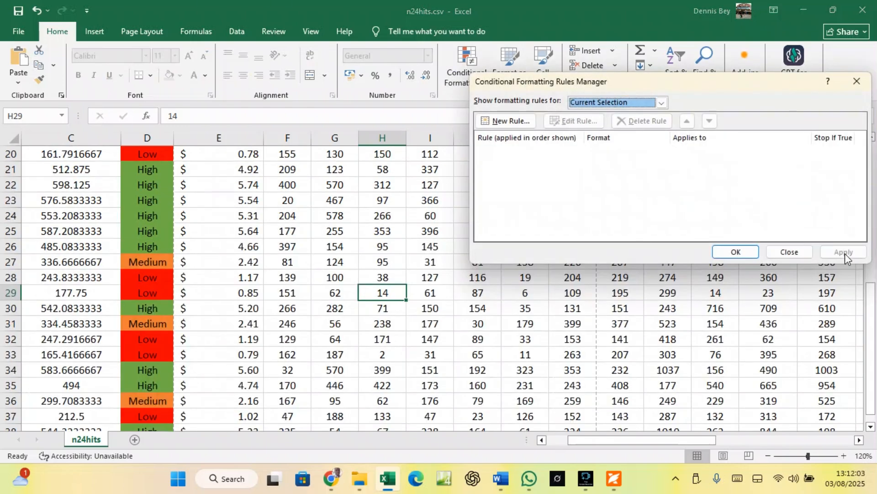
{"action": "left_click", "coordinate": [771, 253]}
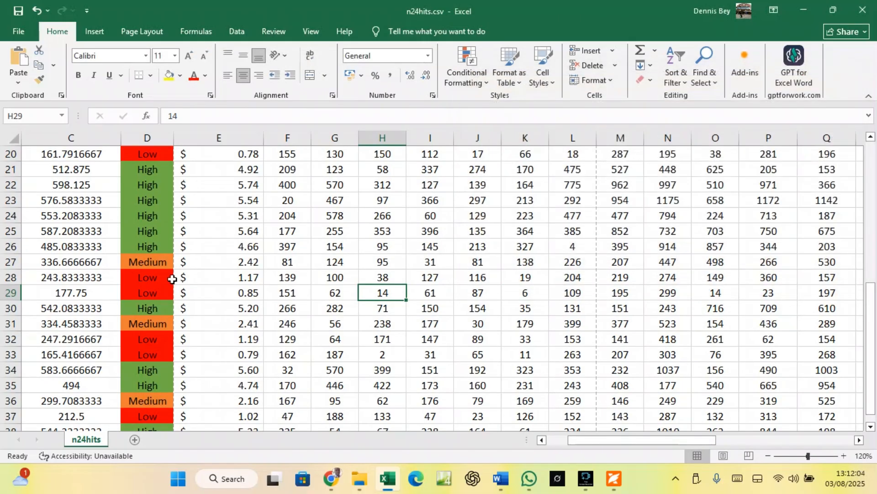
Select cells D9 to D38 and show their rules in the Conditional Formatting Rules Manager, placed over the sheet.
{"action": "scroll", "coordinate": [174, 271], "scroll_direction": "up", "scroll_amount": 5}
{"action": "left_click", "coordinate": [150, 234]}
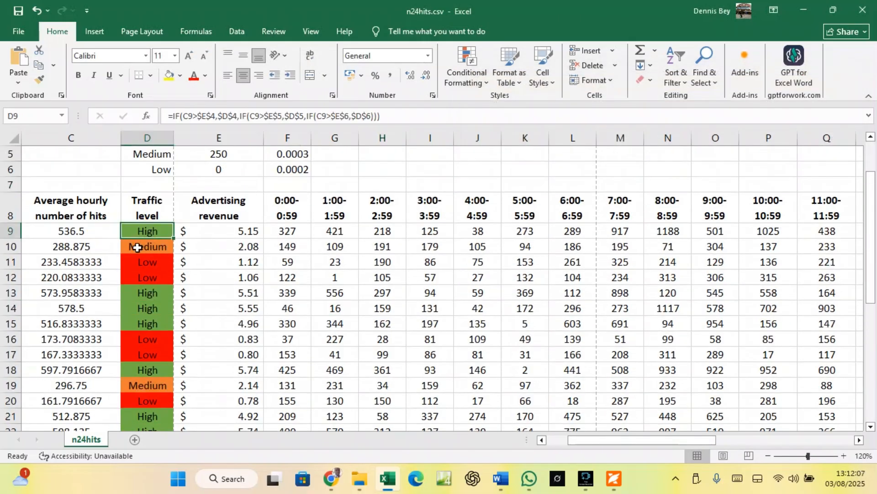
{"action": "key", "text": "ctrl+shift+Down"}
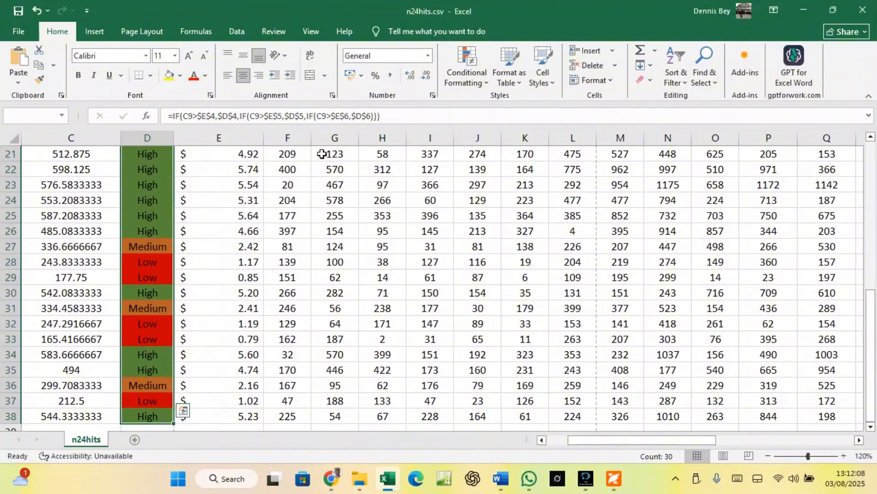
{"action": "left_click", "coordinate": [465, 85]}
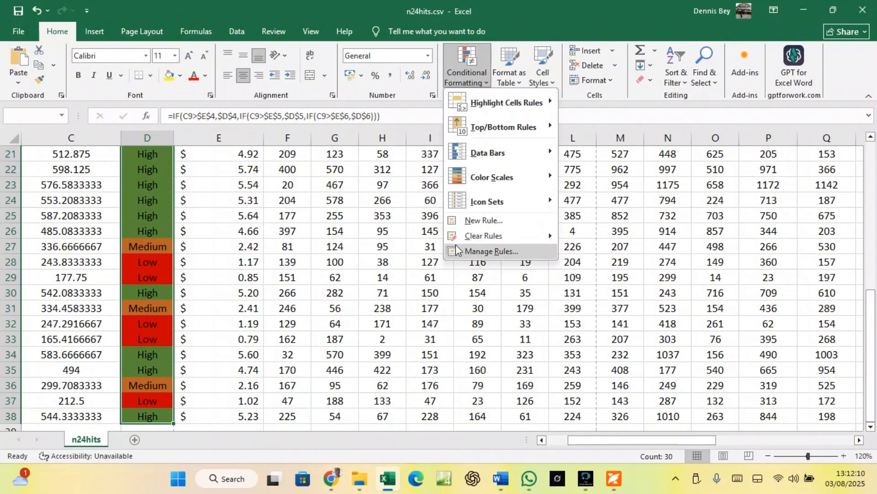
{"action": "left_click", "coordinate": [469, 247]}
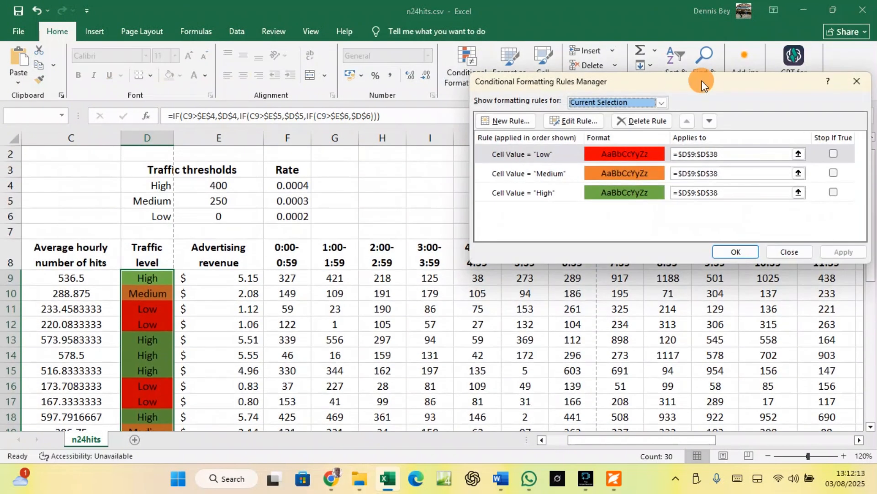
{"action": "left_click_drag", "start_coordinate": [702, 59], "coordinate": [411, 251]}
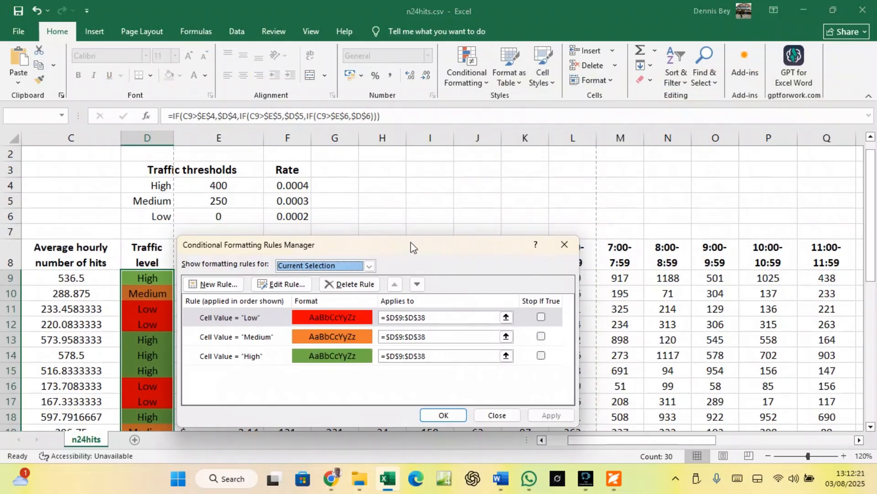
Capture a screenshot of the Rules Manager showing the three rules and their cell range, and close the dialog.
{"action": "key", "text": "super+shift+s"}
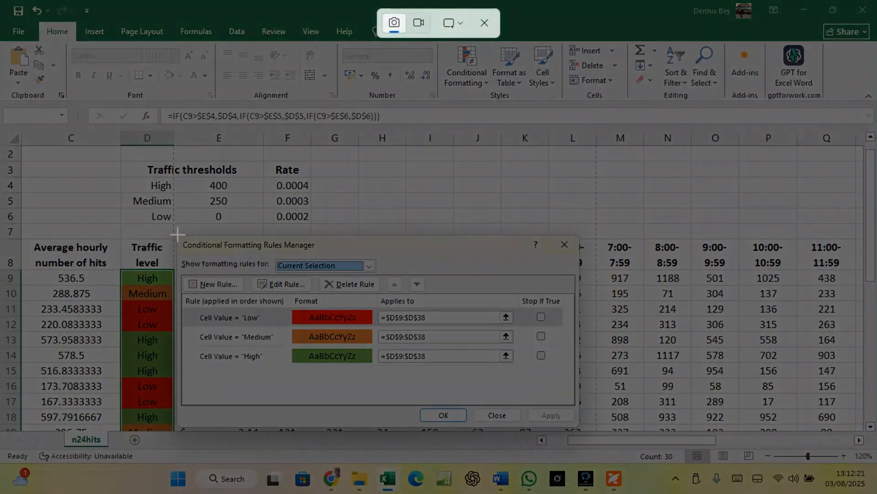
{"action": "left_click_drag", "start_coordinate": [191, 263], "coordinate": [574, 426]}
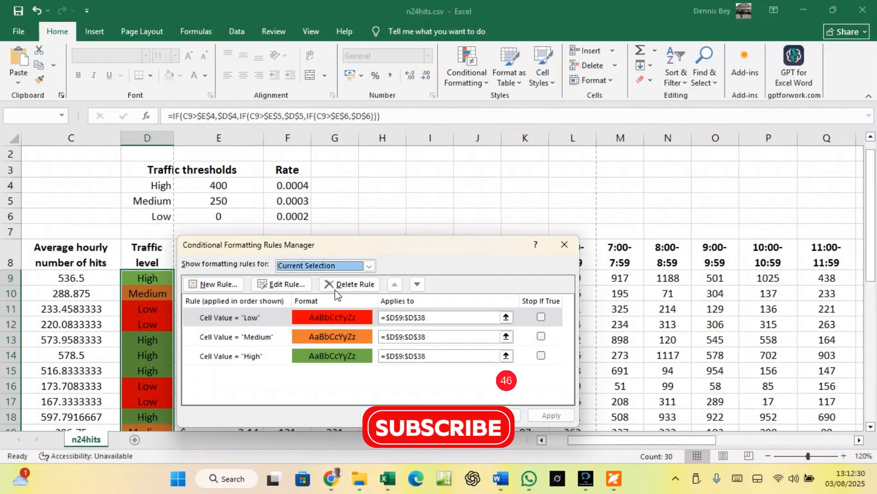
{"action": "left_click", "coordinate": [452, 415]}
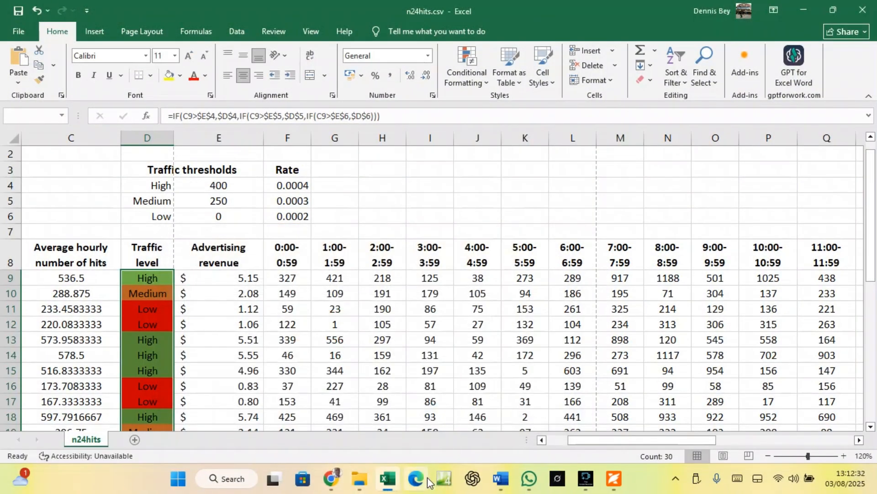
Paste the Rules Manager screenshot under the EVIDENCE 1 heading in the Word evidence document.
{"action": "left_click", "coordinate": [382, 487]}
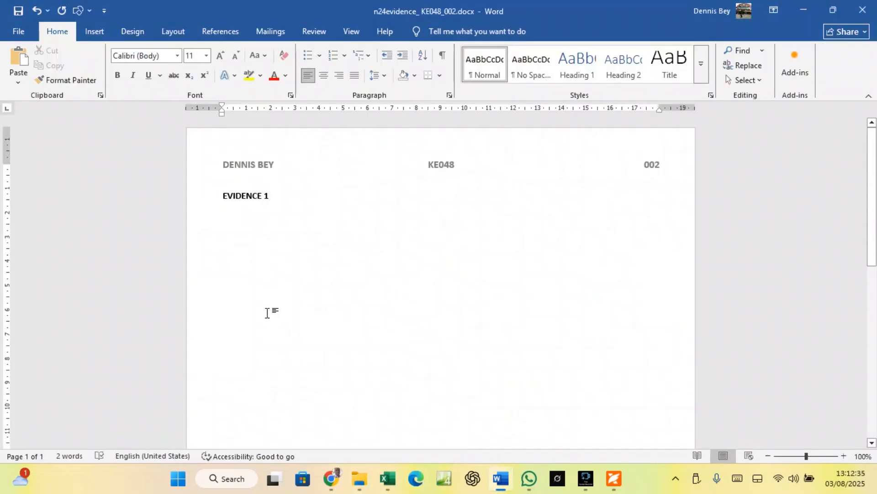
{"action": "key", "text": "ctrl+v"}
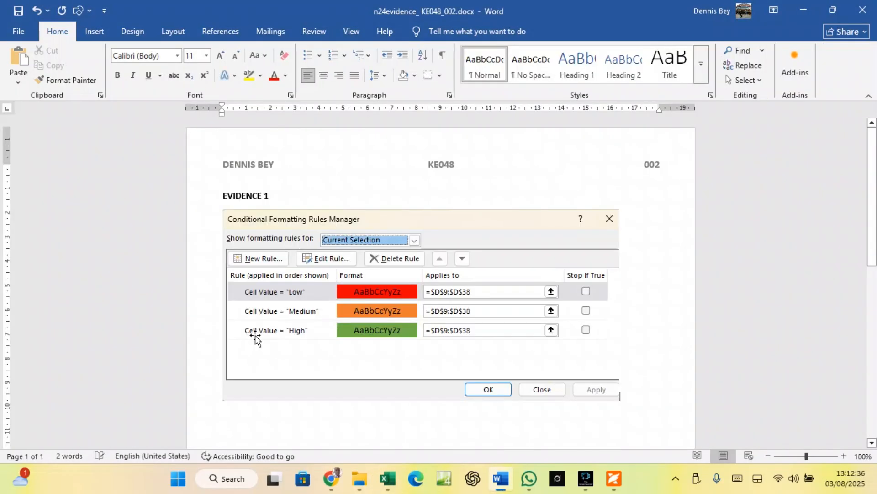
{"action": "left_click", "coordinate": [317, 378]}
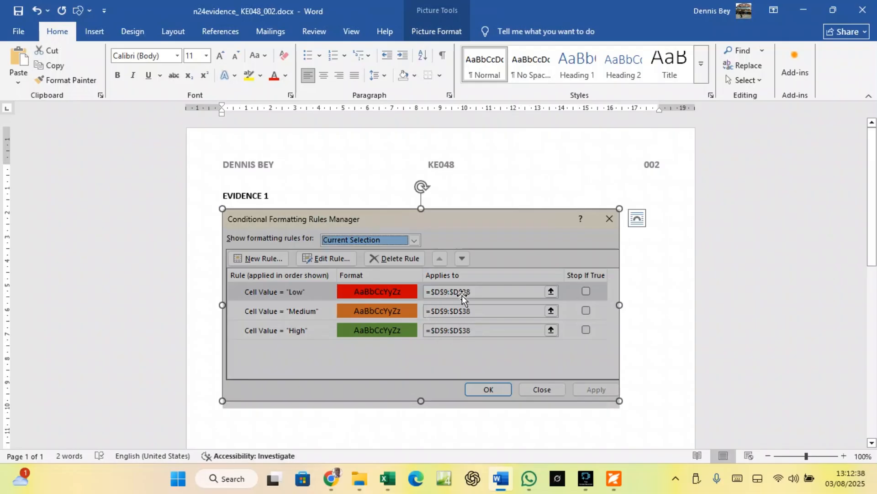
{"action": "left_click", "coordinate": [661, 418]}
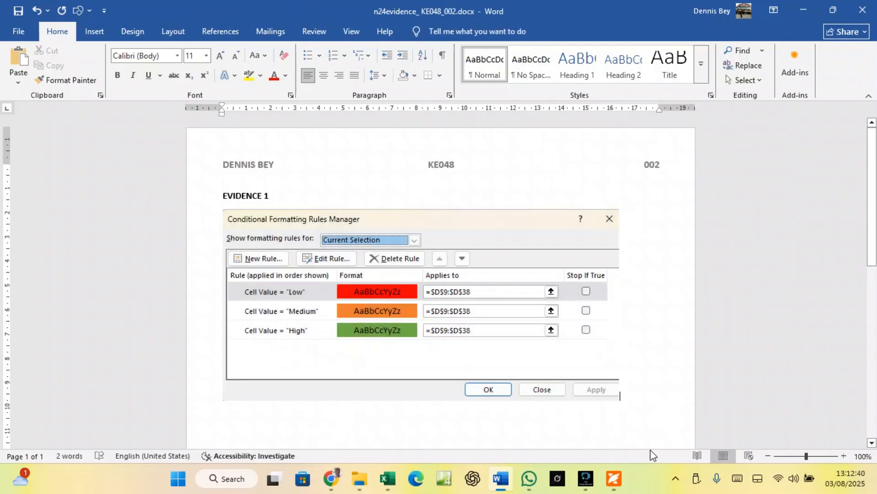
Read the font colour and printing requirements of task 12 in the Foxit exam paper.
{"action": "left_click", "coordinate": [614, 478]}
{"action": "scroll", "coordinate": [315, 360], "scroll_direction": "down", "scroll_amount": 2}
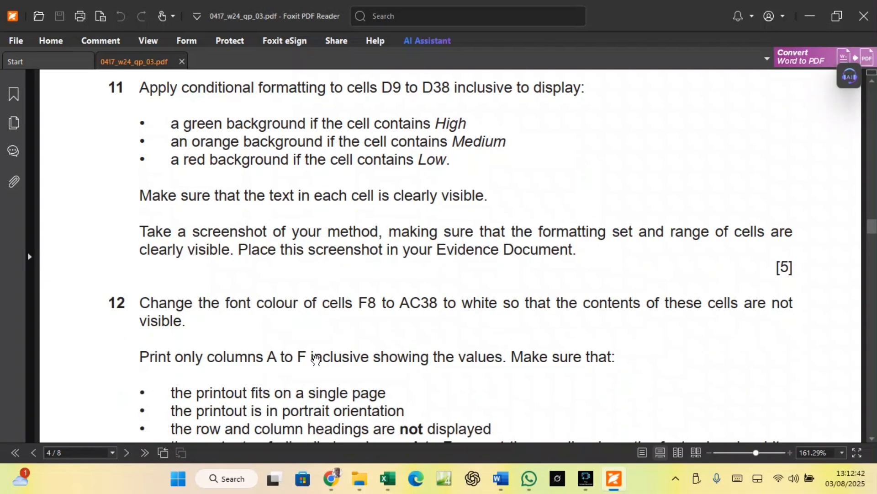
{"action": "scroll", "coordinate": [292, 359], "scroll_direction": "down", "scroll_amount": 2}
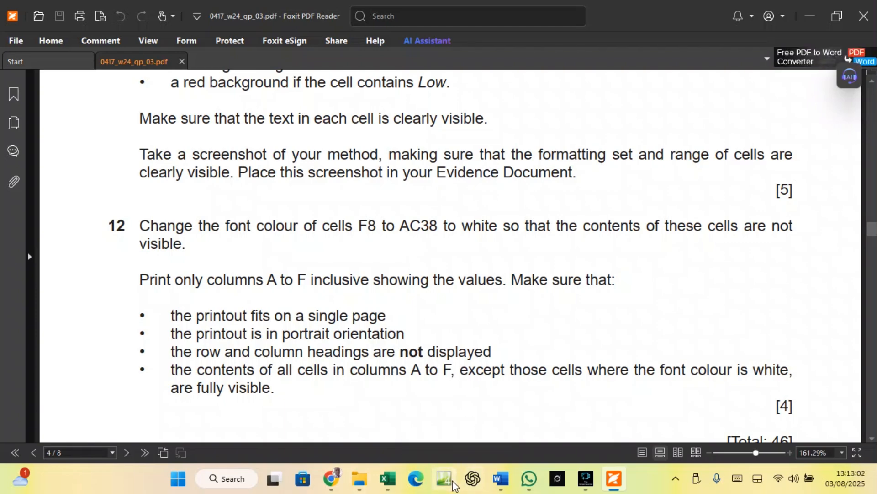
Switch to the n24hits.csv sheet in Excel and set the font colour of cells F8 to AC38 to white.
{"action": "left_click", "coordinate": [387, 479]}
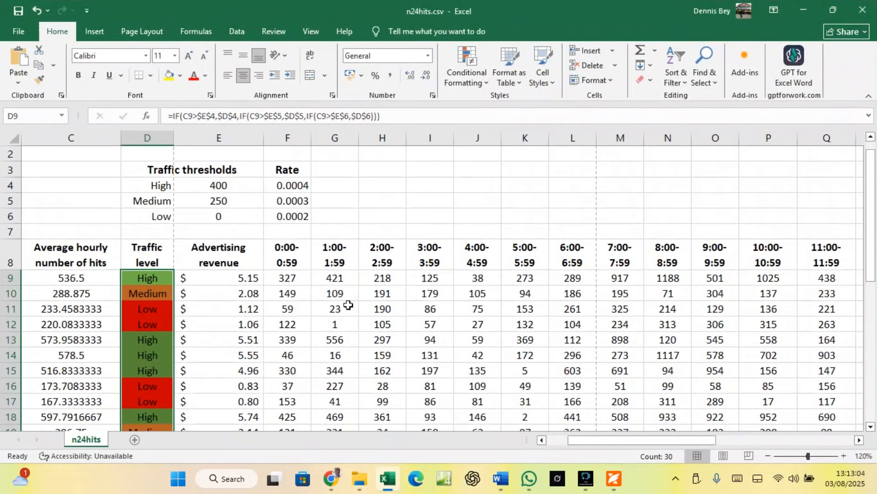
{"action": "left_click", "coordinate": [290, 255]}
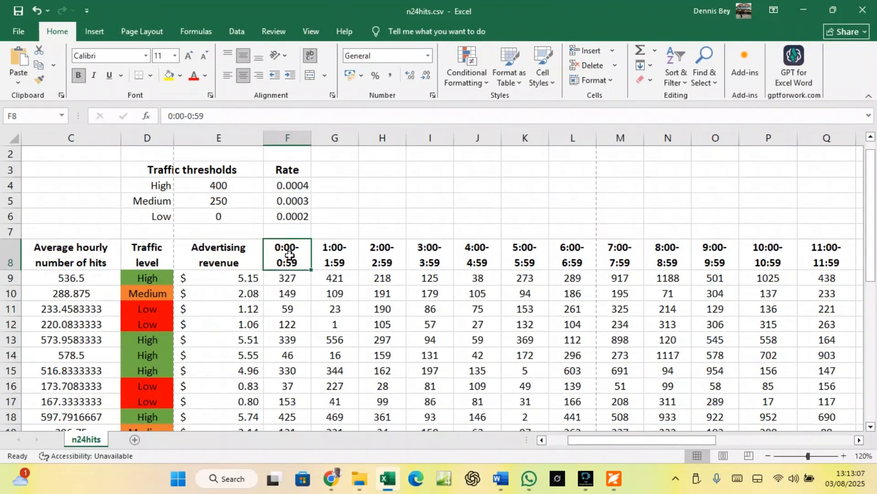
{"action": "left_click_drag", "start_coordinate": [290, 255], "coordinate": [279, 181]}
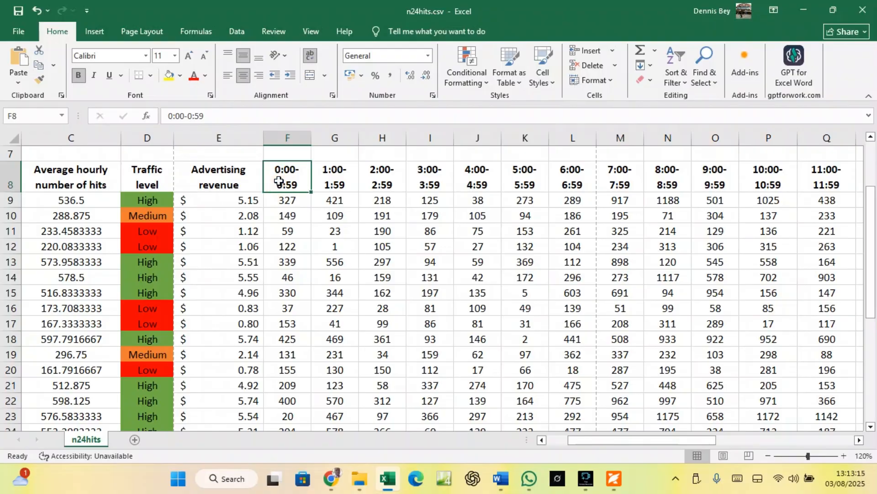
{"action": "key", "text": "ctrl+shift+Right"}
{"action": "key", "text": "ctrl+shift+Down"}
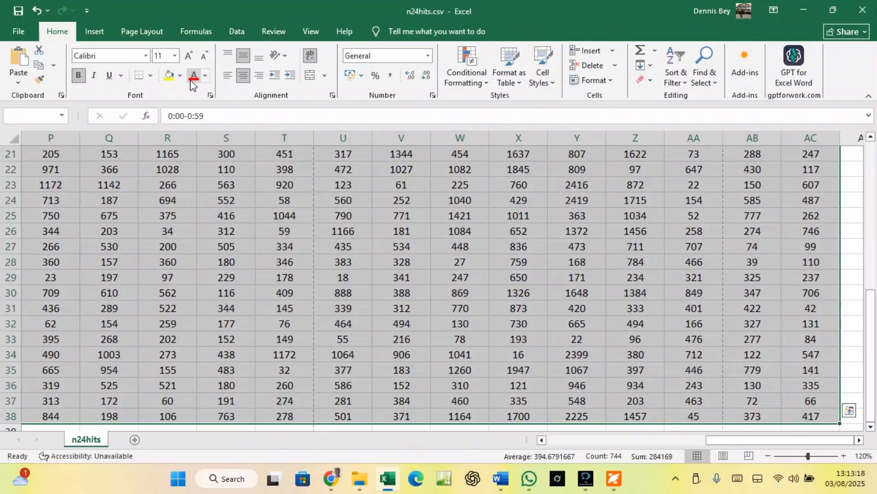
{"action": "left_click", "coordinate": [205, 76]}
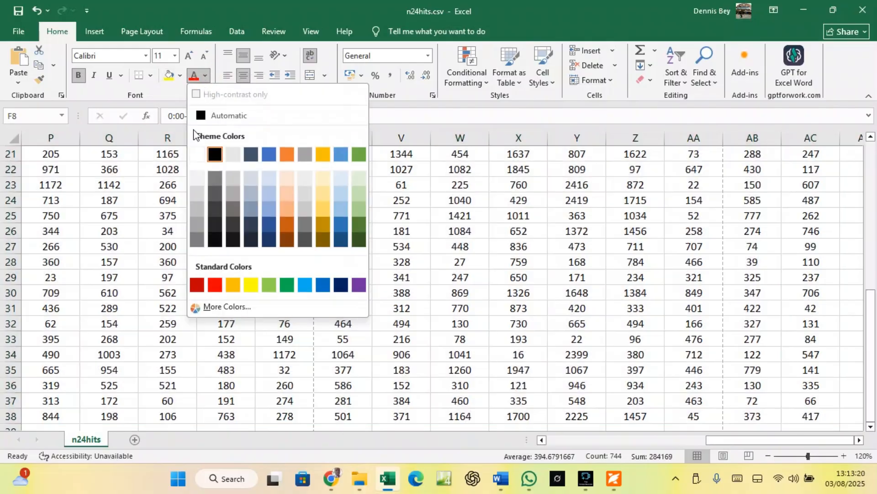
{"action": "left_click", "coordinate": [197, 154]}
{"action": "left_click", "coordinate": [372, 339]}
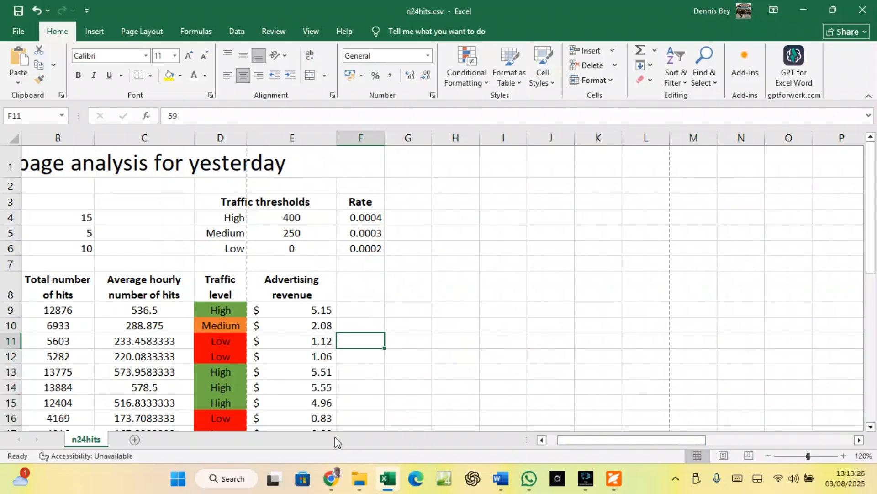
Recheck the task 12 print requirements in the Foxit exam paper, and select columns A to F in Excel from the title through row 38.
{"action": "left_click", "coordinate": [613, 479]}
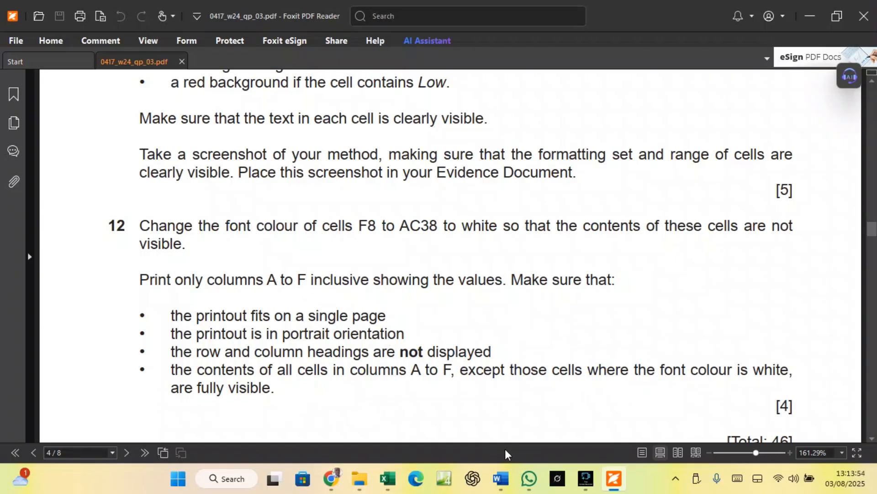
{"action": "mouse_move", "coordinate": [393, 479]}
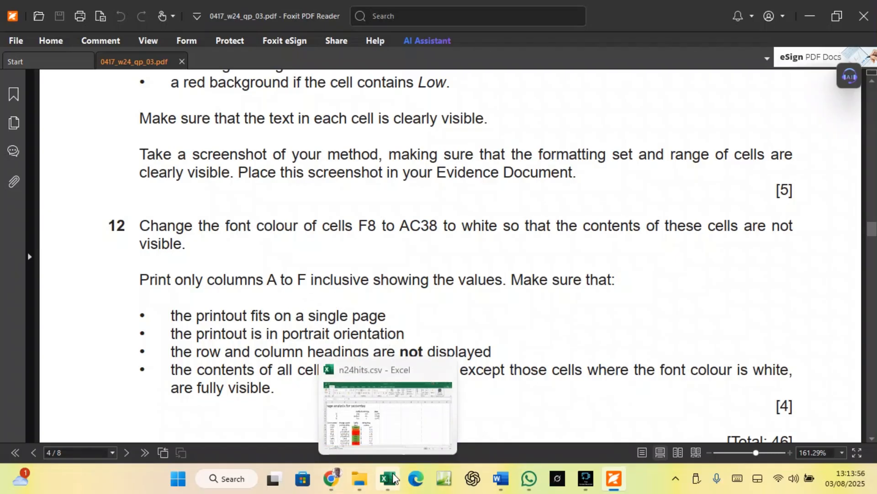
{"action": "left_click", "coordinate": [393, 479]}
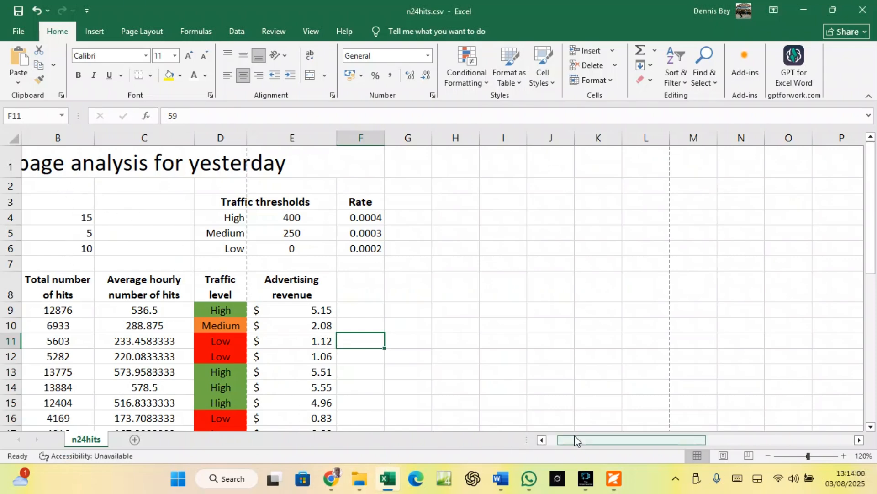
{"action": "left_click_drag", "start_coordinate": [575, 439], "coordinate": [546, 434]}
{"action": "left_click_drag", "start_coordinate": [76, 164], "coordinate": [494, 169]}
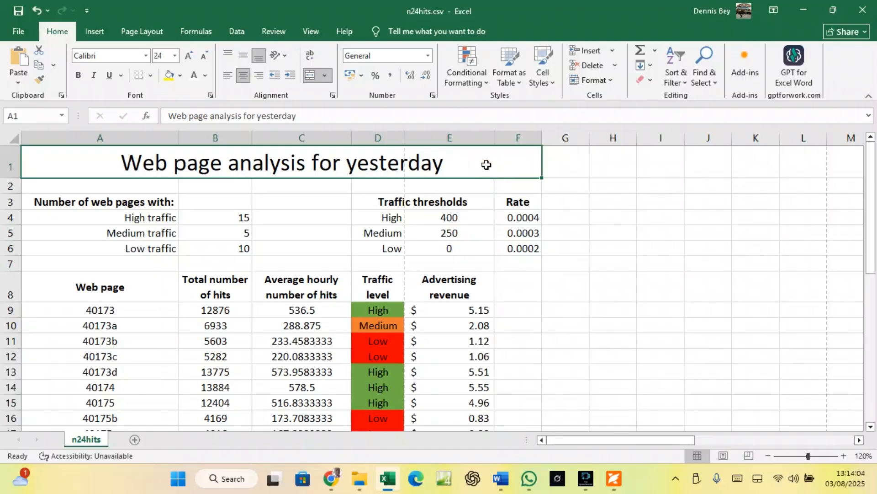
{"action": "key", "text": "shift+Down"}
{"action": "key", "text": "shift+Down"}
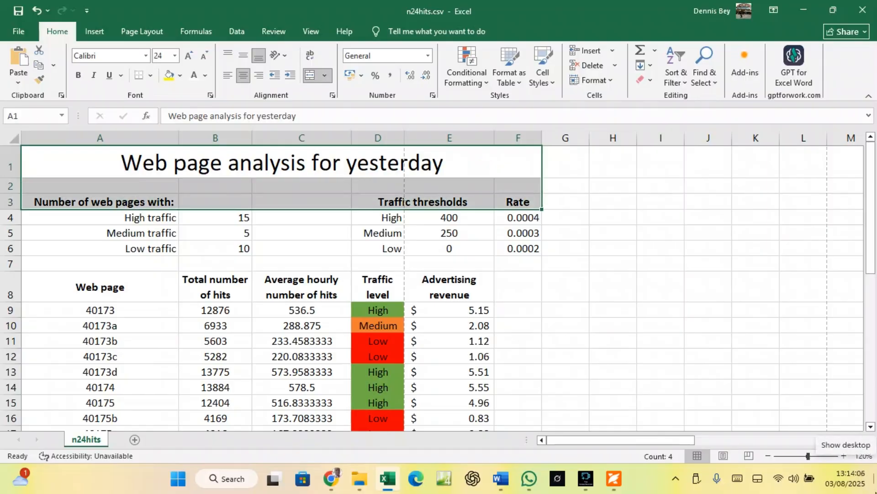
{"action": "key", "text": "shift+Down"}
{"action": "key", "text": "shift+Down"}
{"action": "key", "text": "shift+Down"}
{"action": "key", "text": "shift+Down"}
{"action": "key", "text": "shift+Down"}
{"action": "key", "text": "shift+Down"}
{"action": "key", "text": "shift+Down"}
{"action": "key", "text": "shift+Down"}
{"action": "key", "text": "shift+Down"}
{"action": "key", "text": "shift+Down"}
{"action": "key", "text": "shift+Down"}
{"action": "key", "text": "shift+Down"}
{"action": "key", "text": "shift+Down"}
{"action": "key", "text": "shift+Down"}
{"action": "key", "text": "shift+Down"}
{"action": "key", "text": "shift+Down"}
{"action": "key", "text": "shift+Down"}
{"action": "key", "text": "shift+Down"}
{"action": "key", "text": "shift+Down"}
{"action": "key", "text": "shift+Down"}
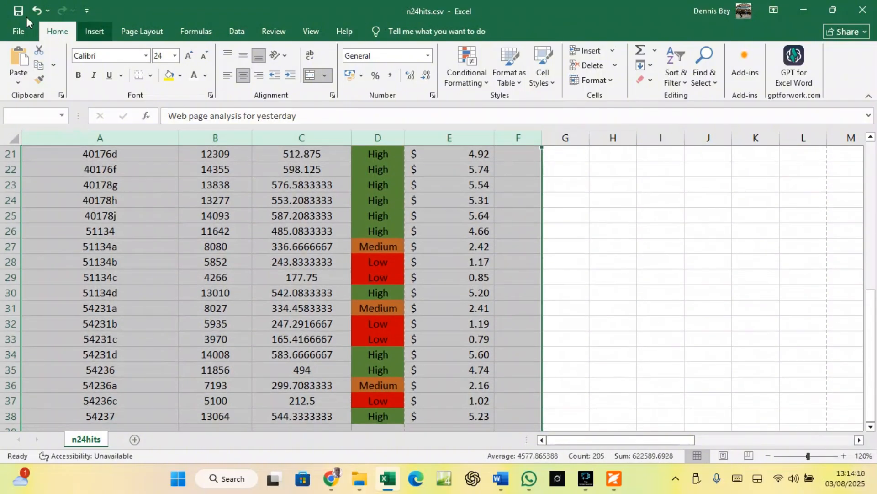
Set the printout to print only the current selection and preview each of its pages.
{"action": "left_click", "coordinate": [19, 32]}
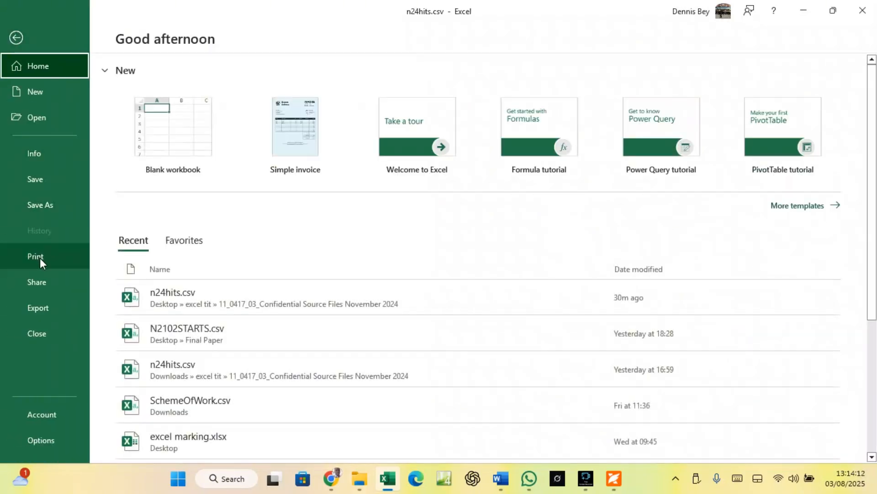
{"action": "left_click", "coordinate": [39, 257]}
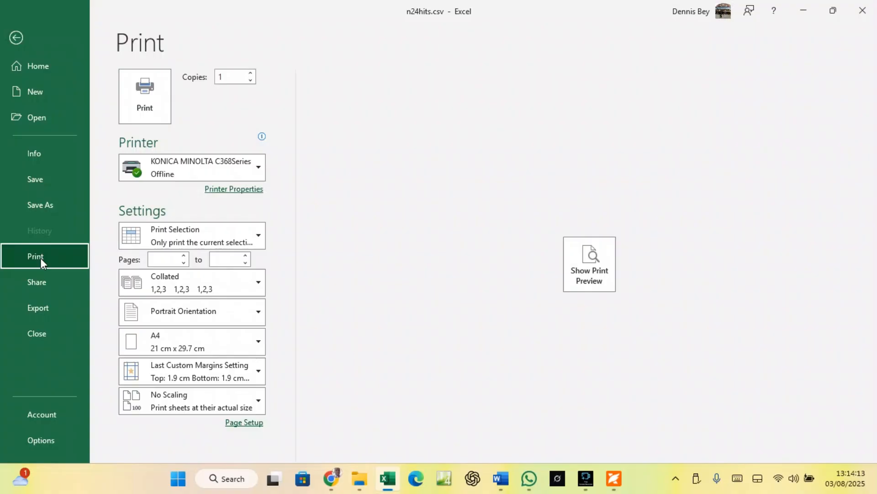
{"action": "left_click", "coordinate": [184, 241]}
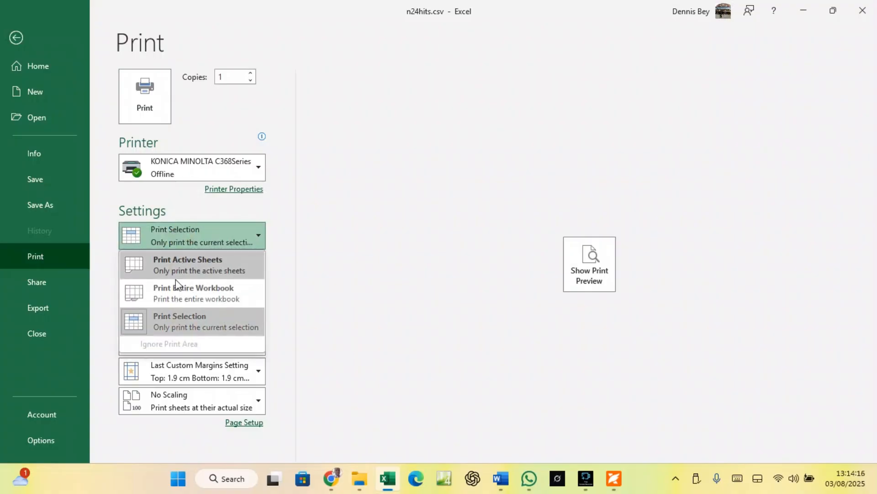
{"action": "left_click", "coordinate": [176, 319]}
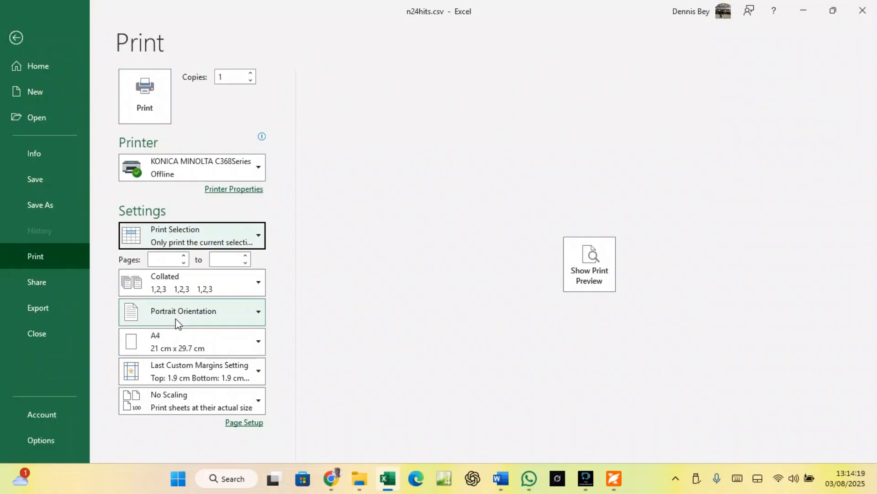
{"action": "left_click", "coordinate": [592, 270]}
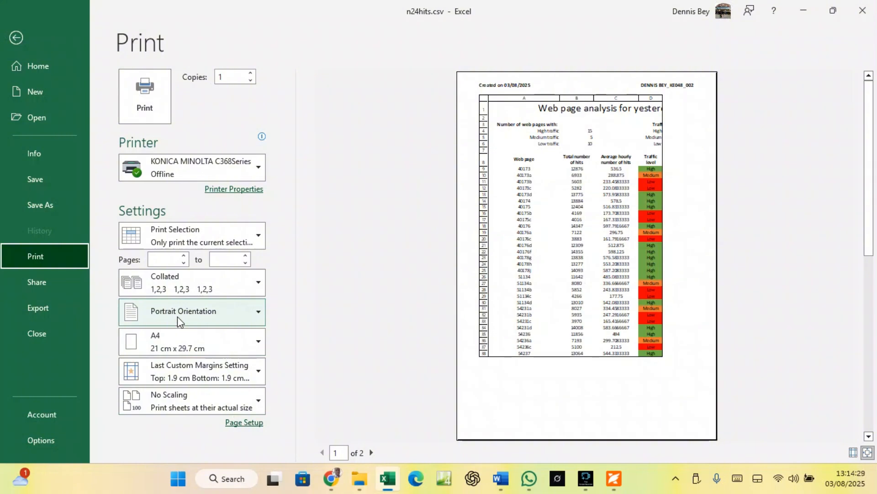
{"action": "left_click", "coordinate": [372, 453]}
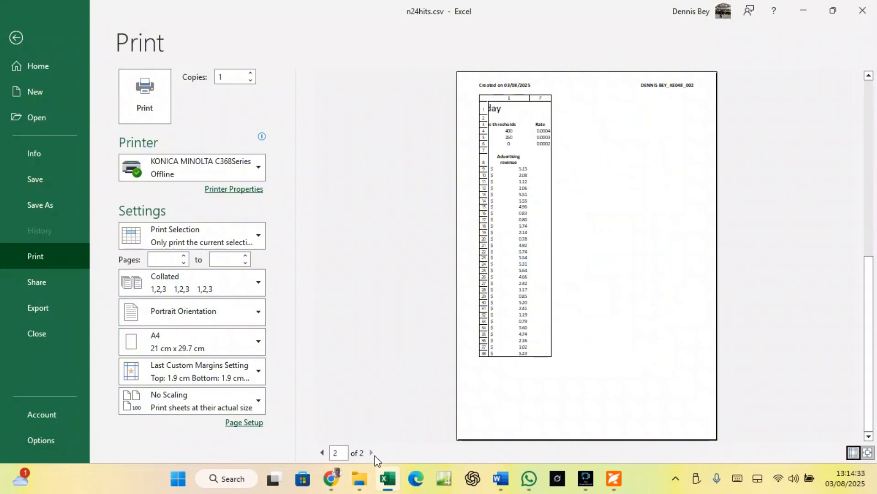
{"action": "left_click", "coordinate": [323, 453]}
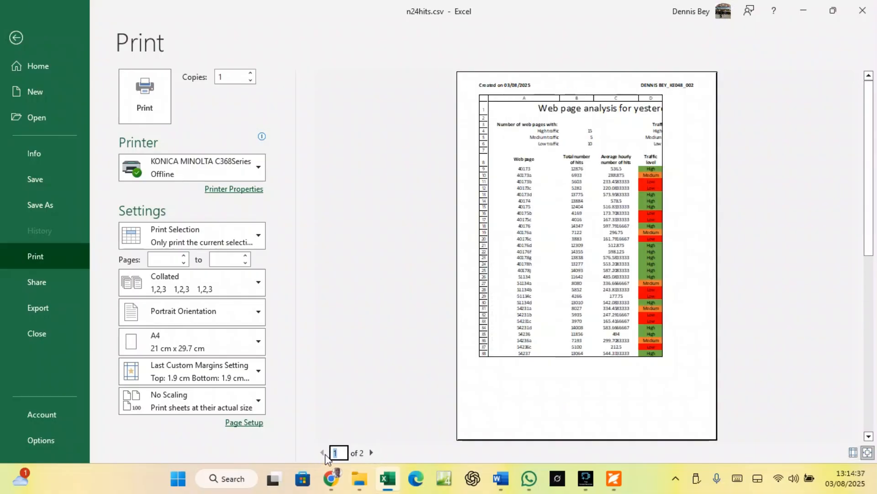
{"action": "left_click", "coordinate": [370, 453]}
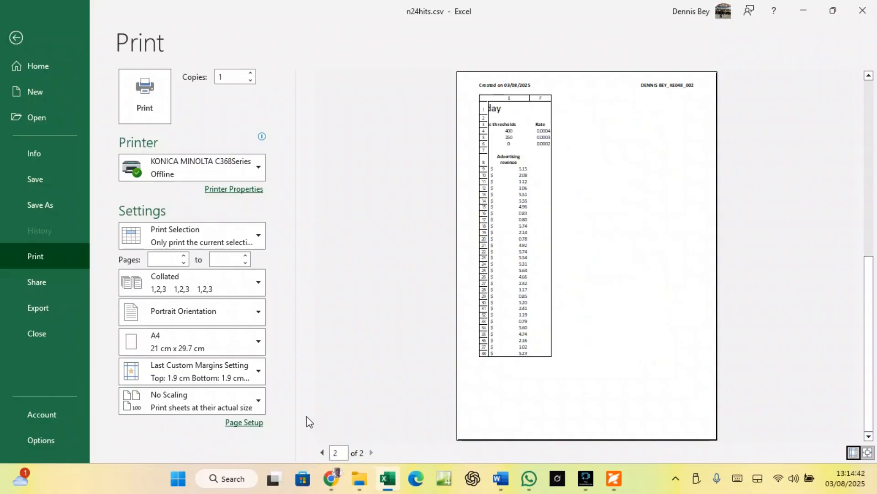
Turn off row and column headings in the page setup for the printout.
{"action": "left_click", "coordinate": [256, 424]}
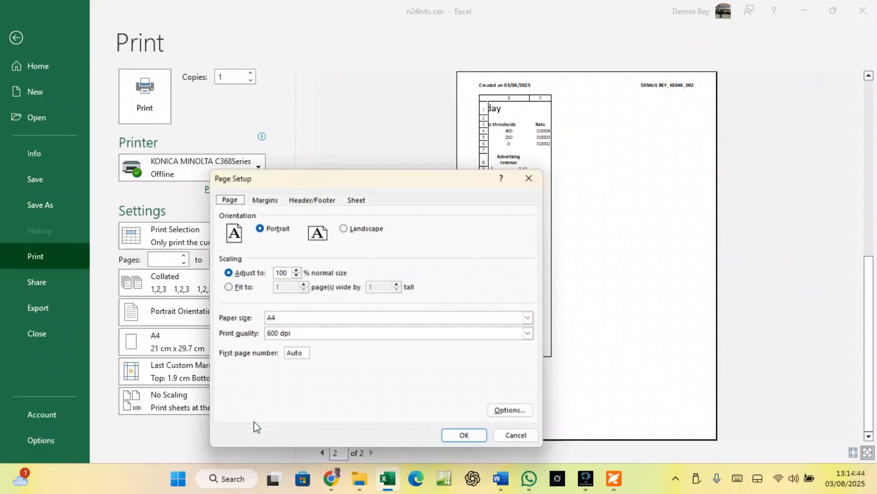
{"action": "left_click", "coordinate": [357, 195]}
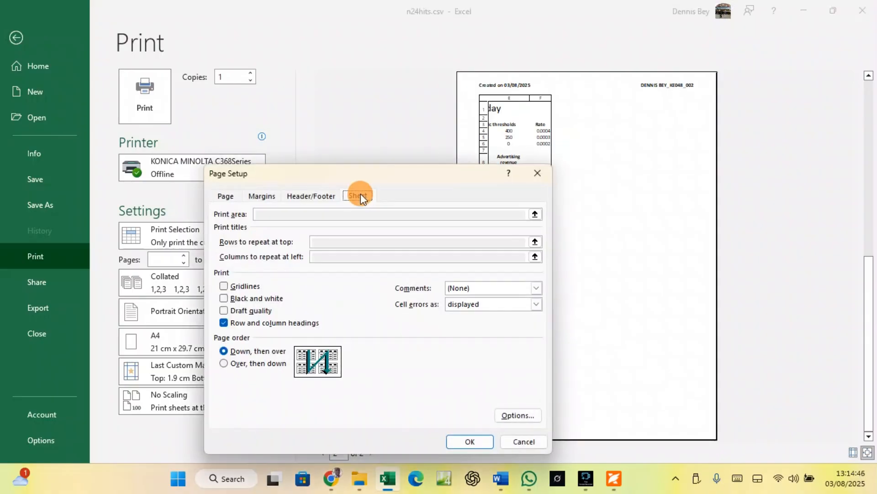
{"action": "left_click", "coordinate": [224, 322]}
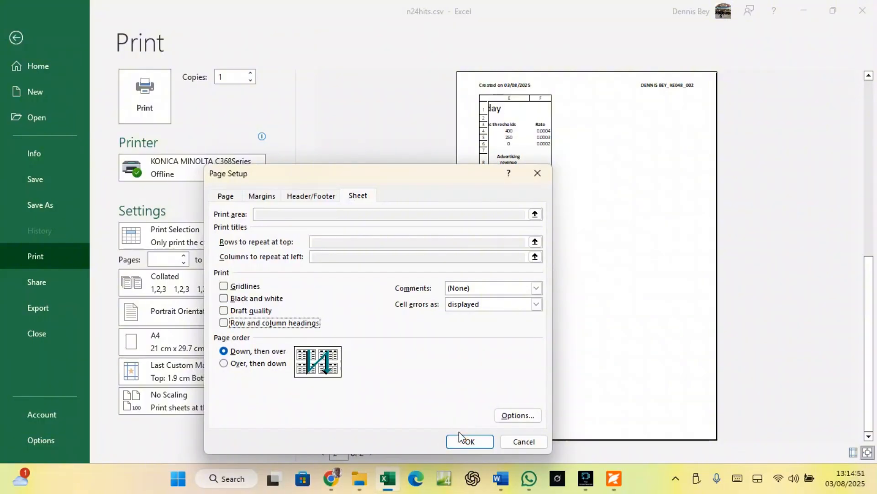
{"action": "left_click", "coordinate": [467, 439]}
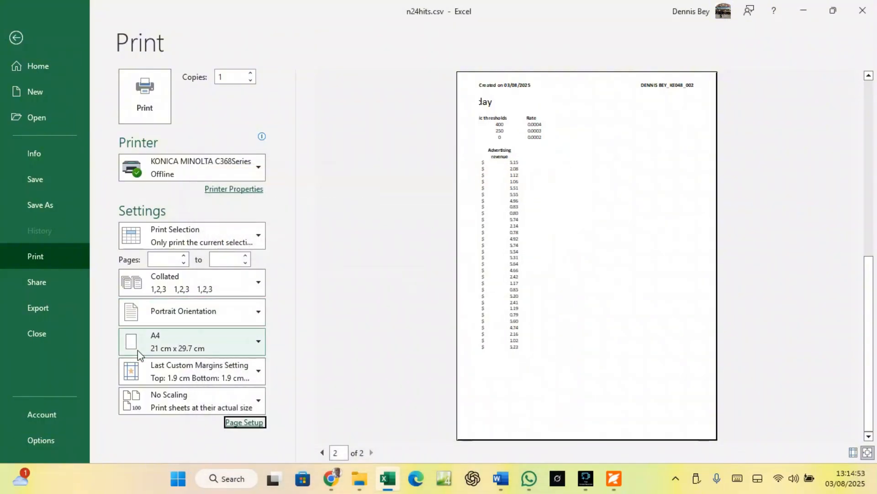
Scale the printout with Fit Sheet on One Page and return to the worksheet.
{"action": "left_click", "coordinate": [225, 424]}
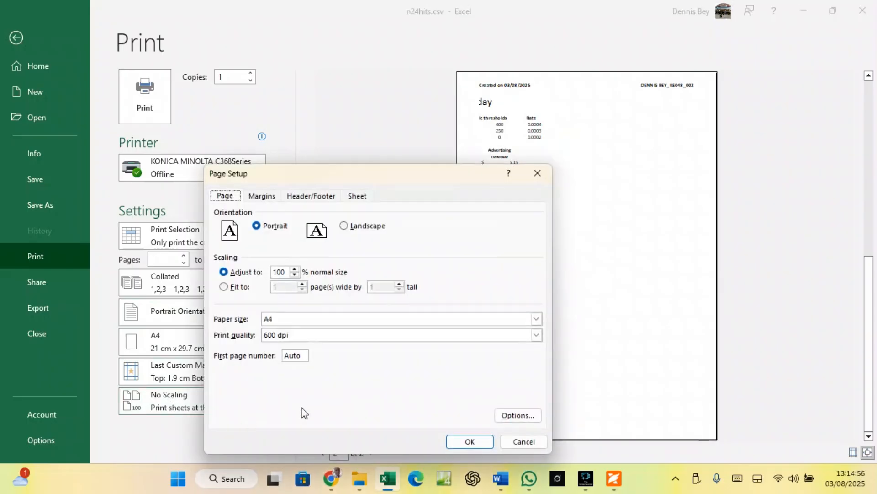
{"action": "left_click", "coordinate": [524, 441]}
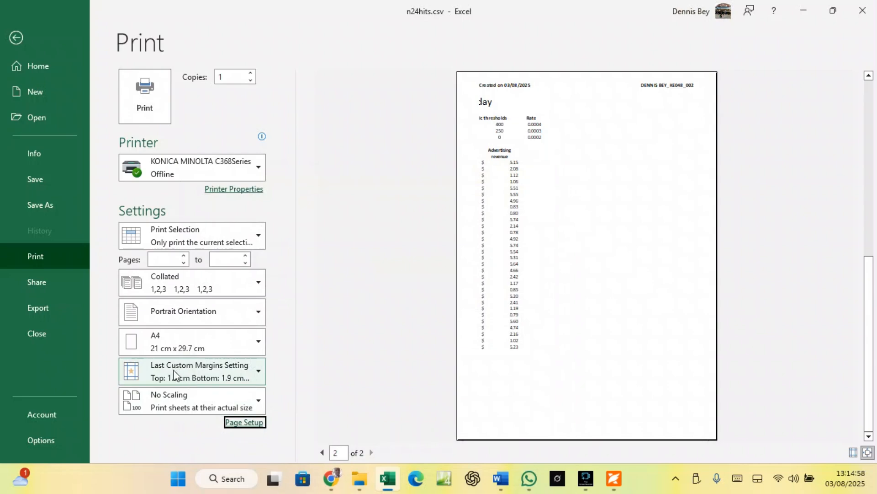
{"action": "left_click", "coordinate": [174, 402]}
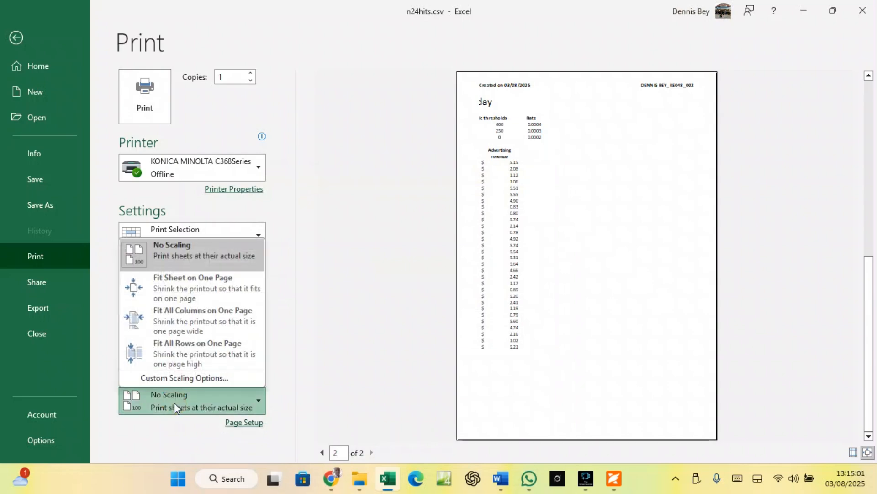
{"action": "left_click", "coordinate": [180, 282]}
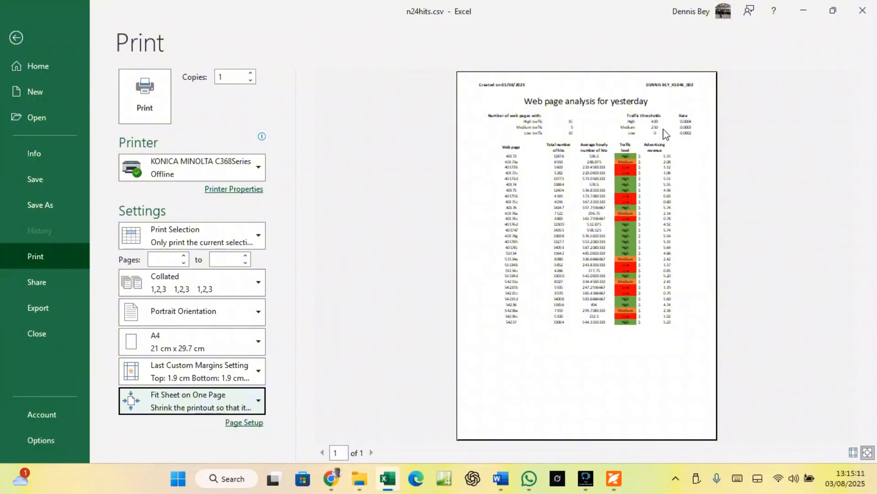
{"action": "left_click", "coordinate": [16, 37]}
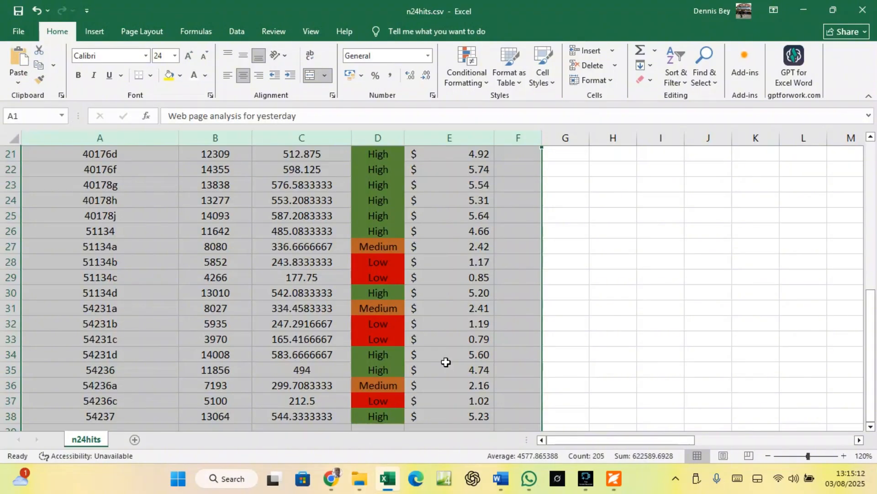
Review task 12 and the earlier tasks, including the task 10 formula printout, in the Foxit exam paper.
{"action": "left_click", "coordinate": [614, 479]}
{"action": "scroll", "coordinate": [338, 352], "scroll_direction": "down", "scroll_amount": 1}
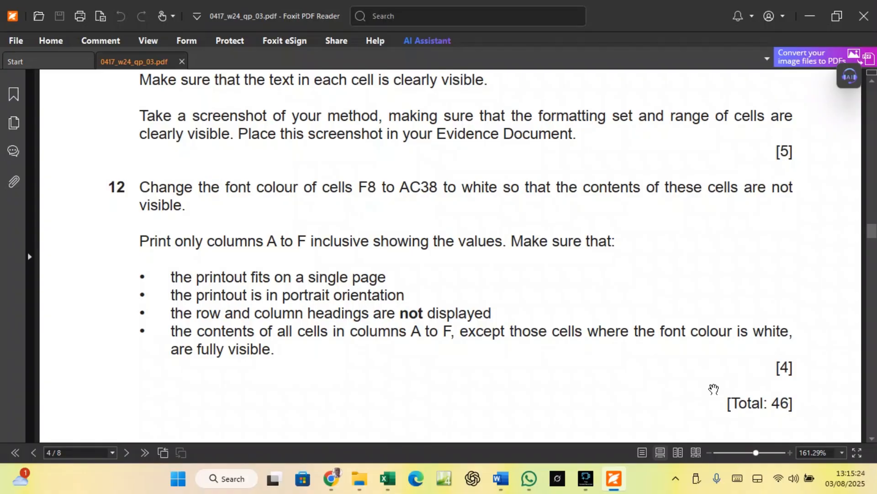
{"action": "scroll", "coordinate": [446, 352], "scroll_direction": "up", "scroll_amount": 10}
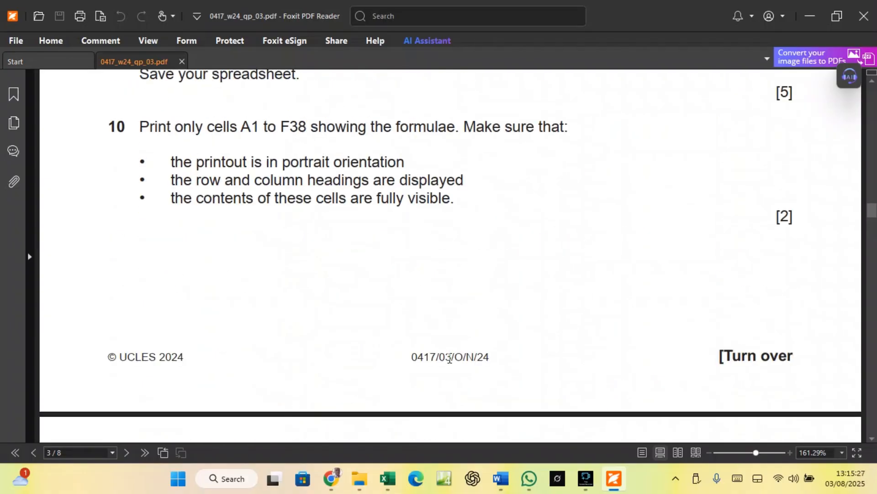
{"action": "scroll", "coordinate": [450, 359], "scroll_direction": "up", "scroll_amount": 10}
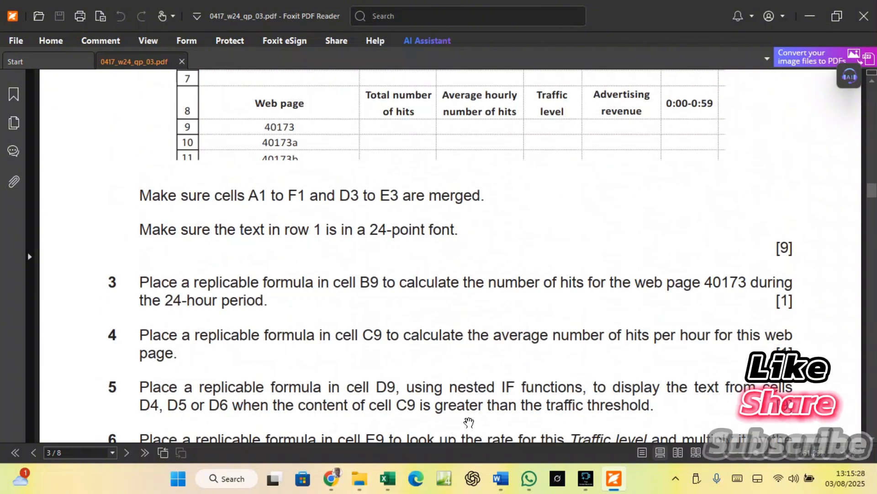
Show the formulas in the Excel n24hits sheet and autofit columns A to F to their contents.
{"action": "left_click", "coordinate": [388, 479]}
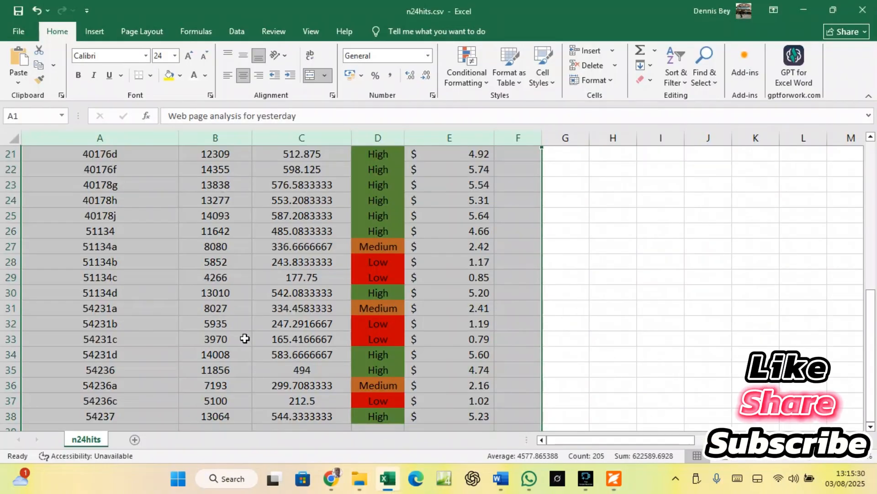
{"action": "scroll", "coordinate": [247, 341], "scroll_direction": "up", "scroll_amount": 7}
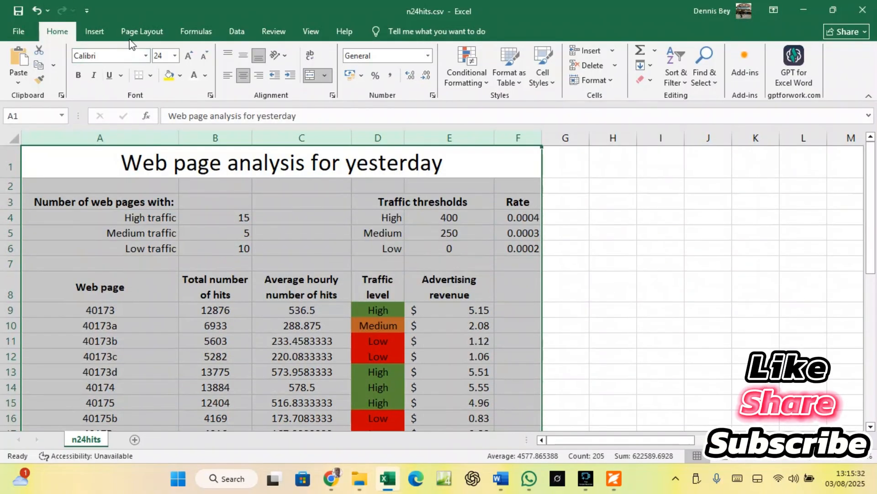
{"action": "left_click", "coordinate": [196, 31]}
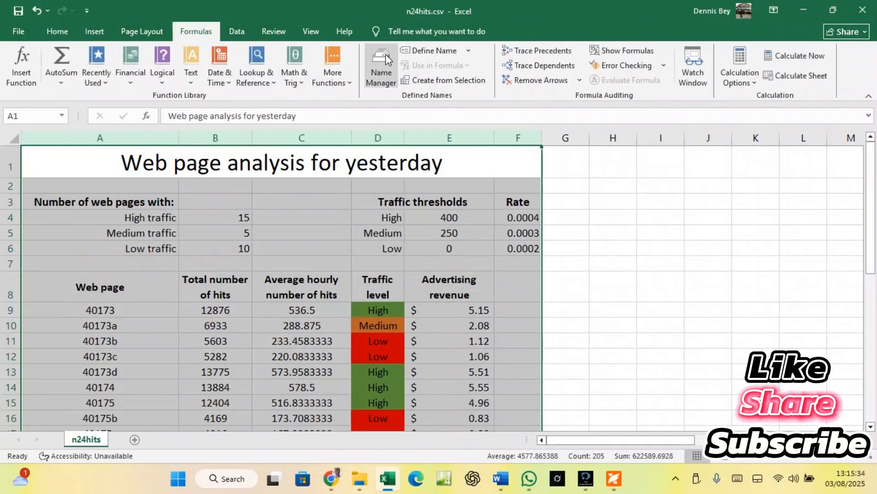
{"action": "left_click", "coordinate": [616, 50]}
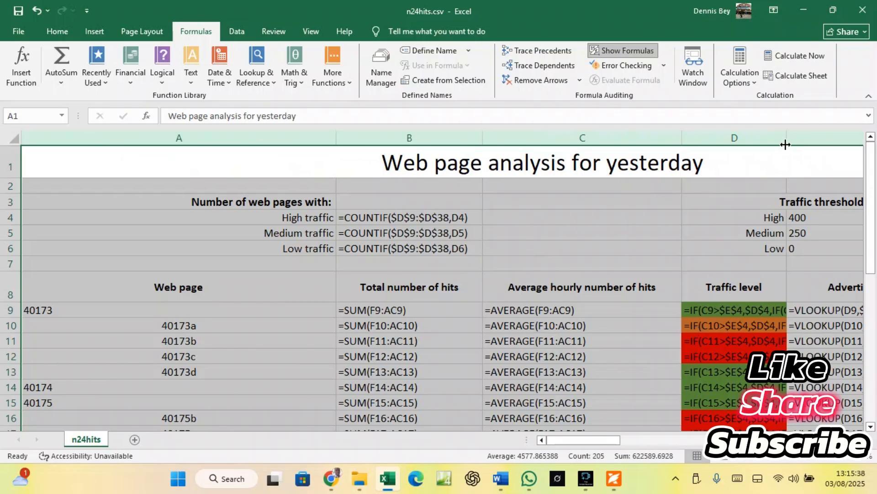
{"action": "double_click", "coordinate": [789, 136]}
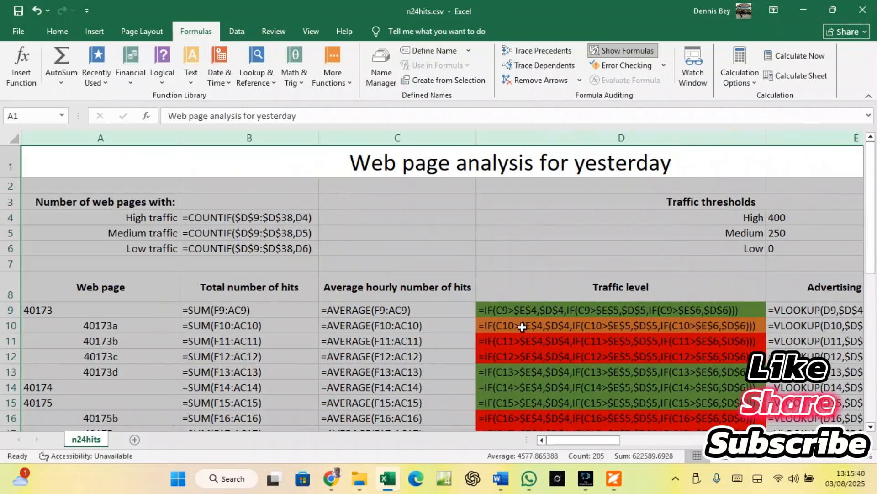